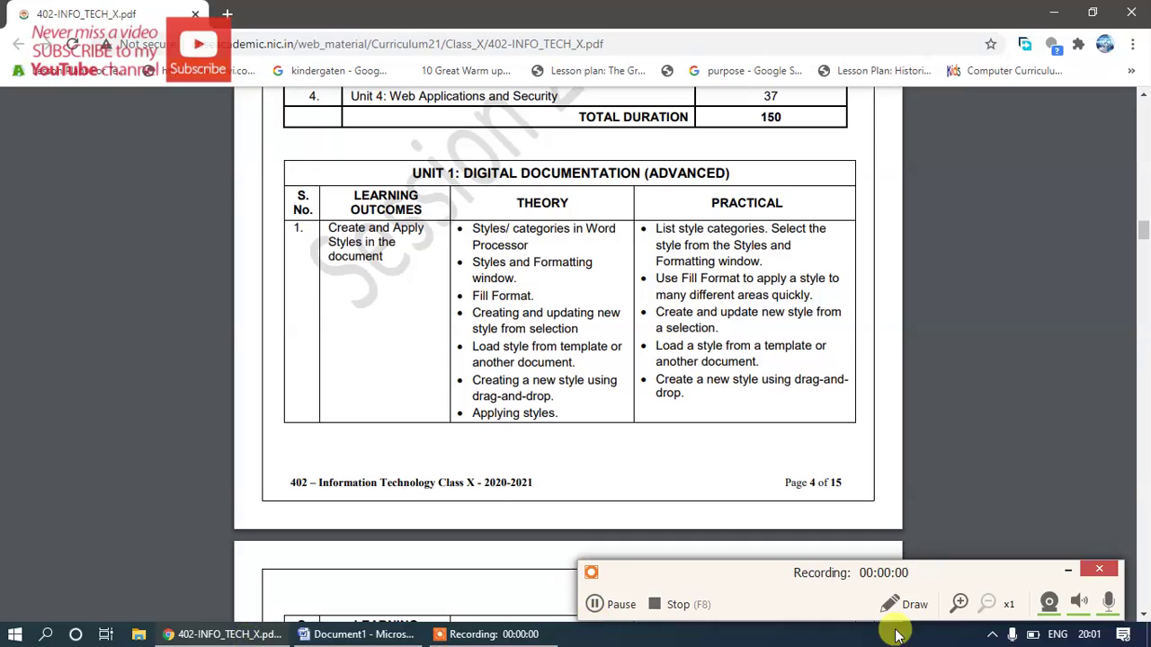
Step: Review the syllabus PDF's Unit 1 entry on creating and applying styles, including its theory and practical topics
{"action": "left_click", "coordinate": [1066, 575]}
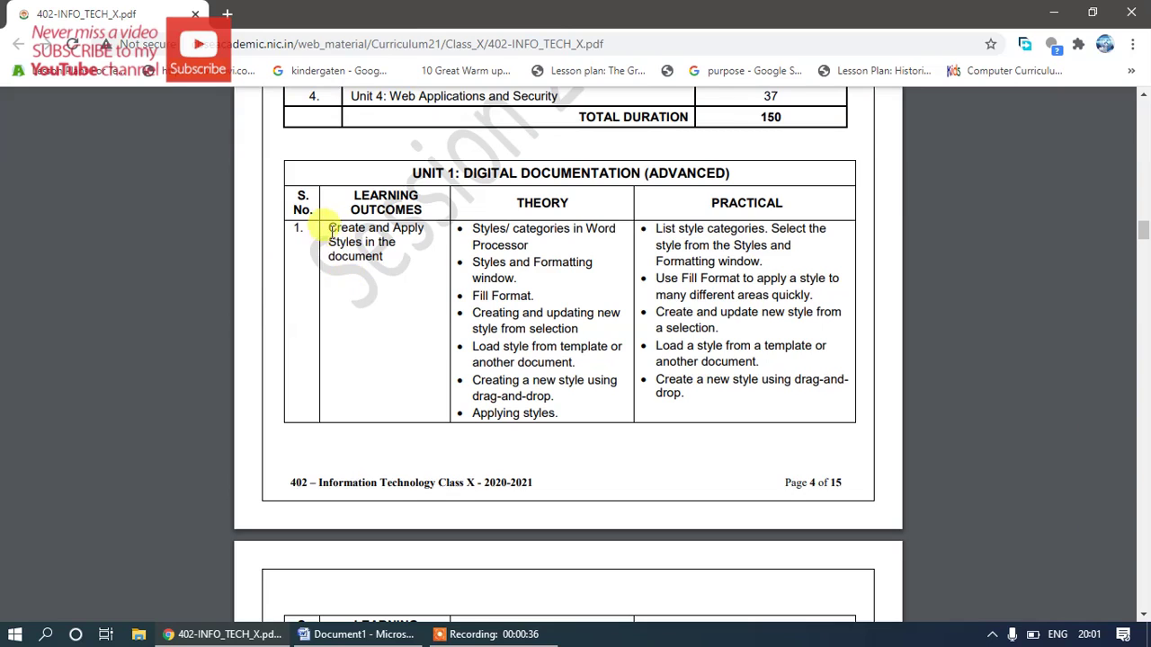
{"action": "triple_click", "coordinate": [349, 245]}
{"action": "left_click_drag", "start_coordinate": [469, 227], "coordinate": [570, 414]}
{"action": "left_click_drag", "start_coordinate": [657, 230], "coordinate": [695, 400]}
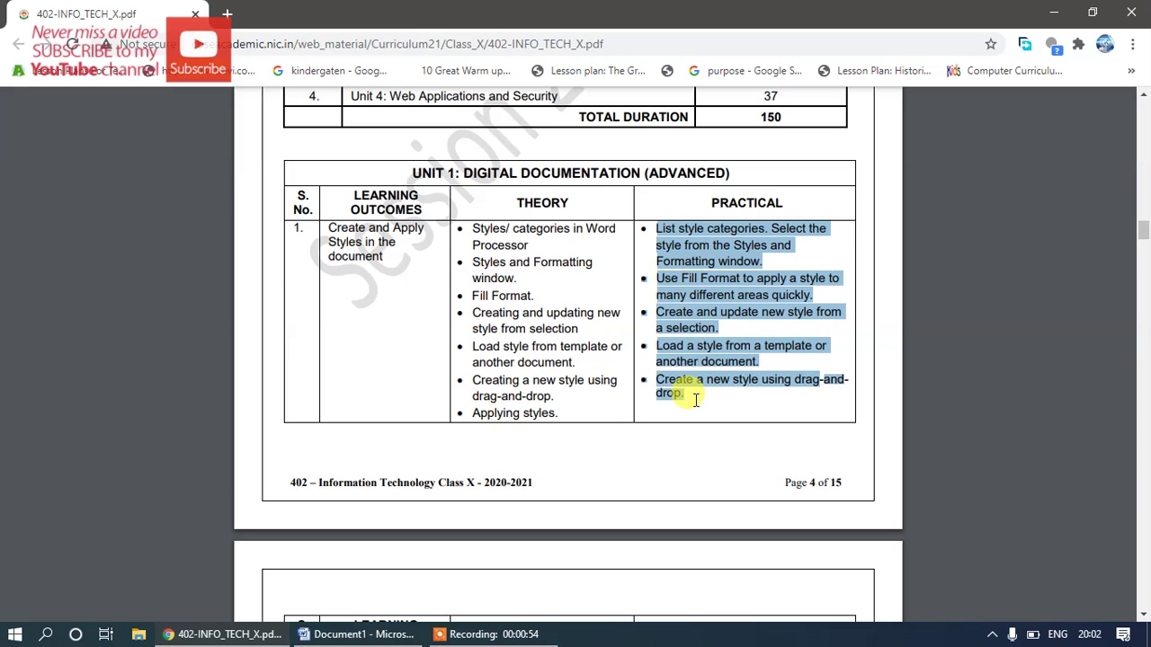
Step: Switch to the Word document and read its sections on OpenOffice, the use of Writer, and the difference from Microsoft Office
{"action": "left_click", "coordinate": [393, 635]}
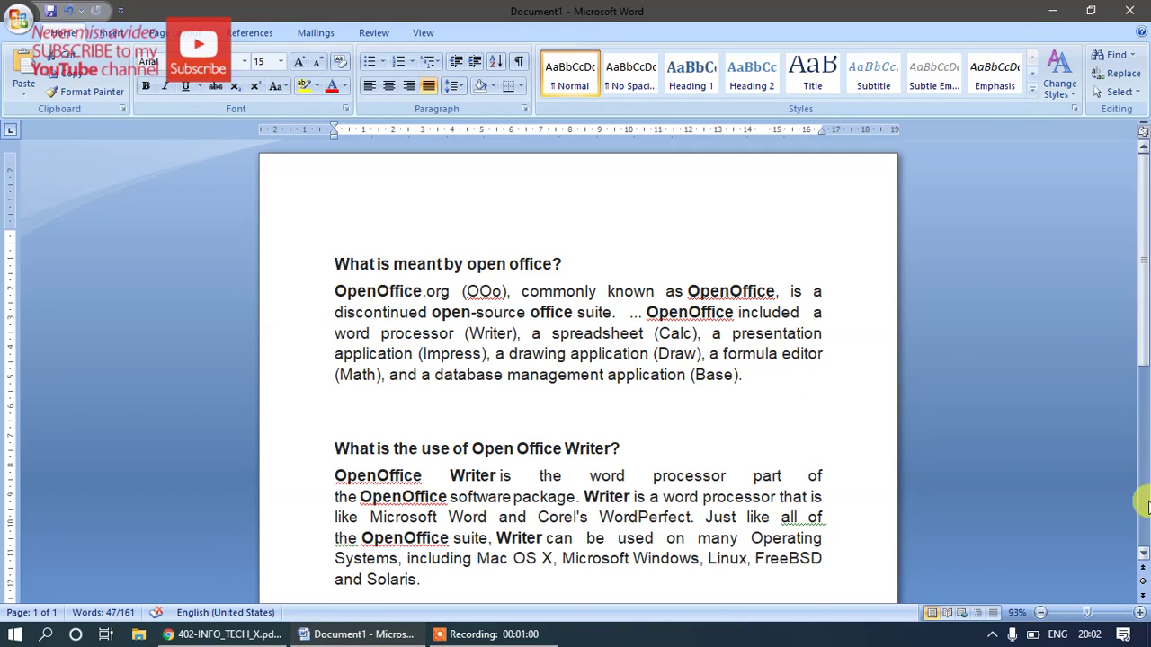
{"action": "left_click", "coordinate": [1143, 555]}
{"action": "left_click", "coordinate": [1143, 555]}
{"action": "left_click", "coordinate": [1143, 555]}
{"action": "left_click", "coordinate": [1143, 555]}
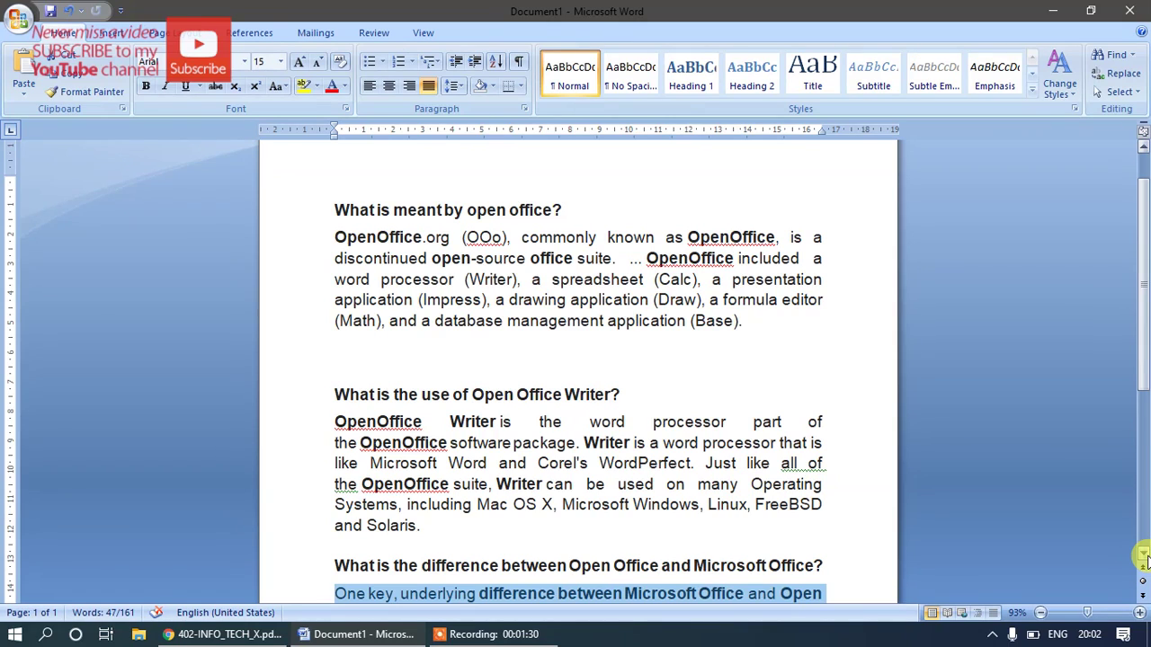
{"action": "left_click_drag", "start_coordinate": [1143, 558], "coordinate": [1143, 558]}
{"action": "left_click", "coordinate": [1143, 558]}
{"action": "left_click", "coordinate": [1143, 557]}
{"action": "left_click", "coordinate": [1143, 558]}
{"action": "left_click", "coordinate": [1143, 558]}
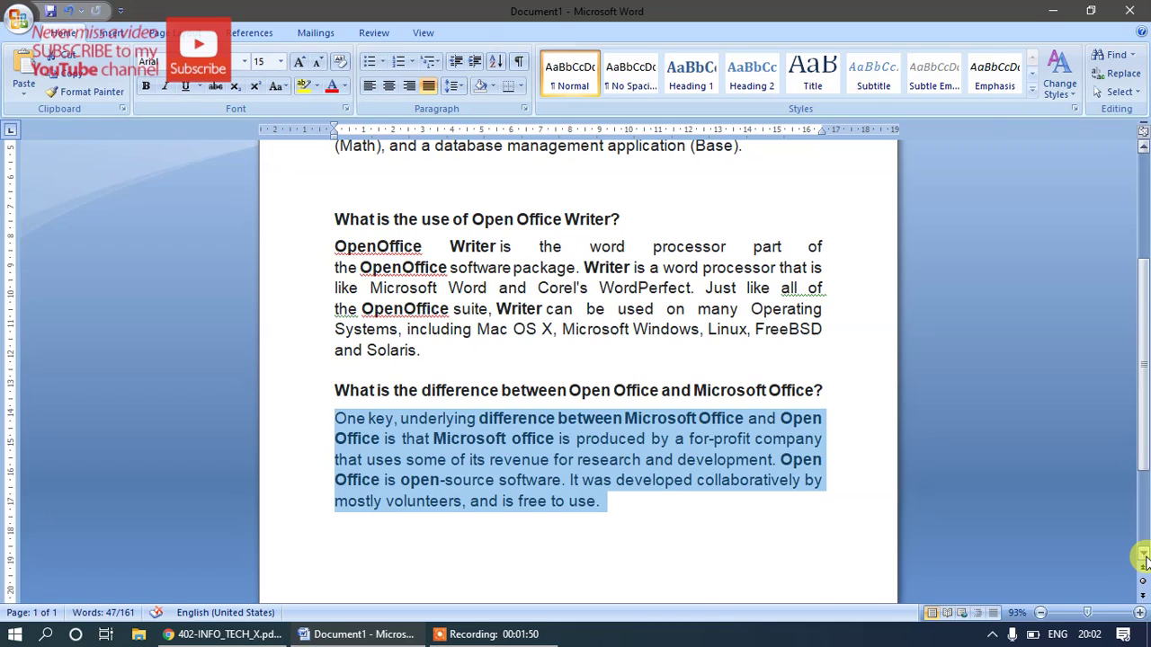
{"action": "left_click", "coordinate": [1144, 555]}
{"action": "left_click", "coordinate": [1144, 555]}
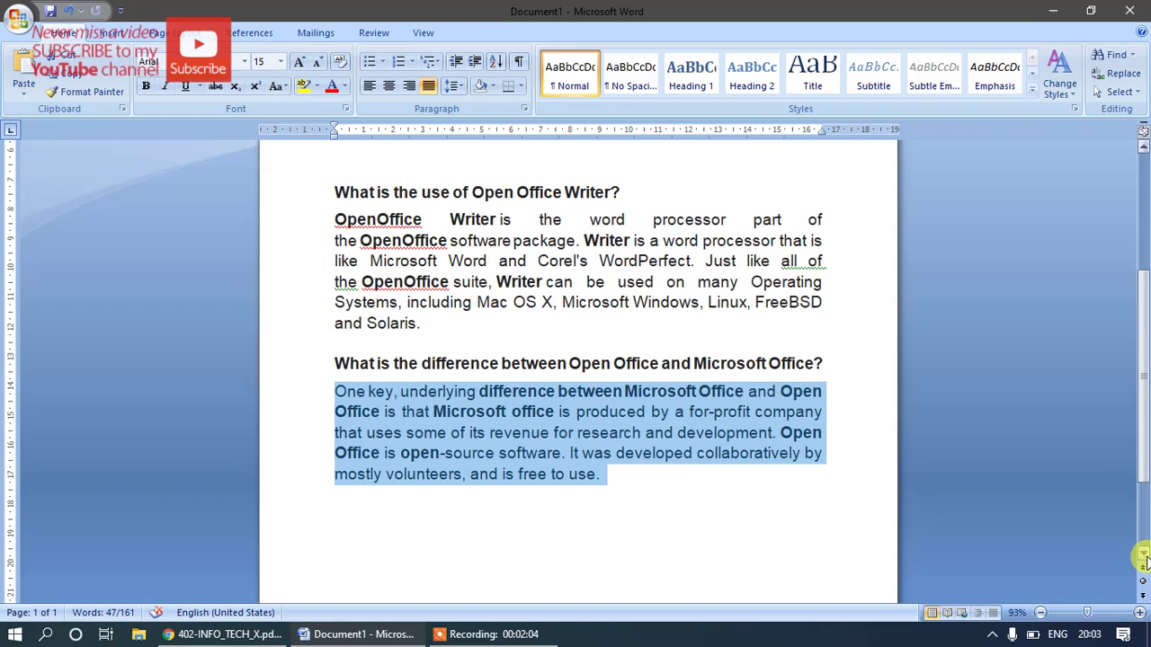
{"action": "left_click", "coordinate": [1143, 555]}
{"action": "left_click", "coordinate": [1143, 555]}
{"action": "left_click", "coordinate": [1143, 555]}
{"action": "left_click", "coordinate": [1143, 555]}
{"action": "left_click", "coordinate": [1143, 555]}
{"action": "left_click", "coordinate": [1142, 555]}
{"action": "left_click", "coordinate": [1131, 552]}
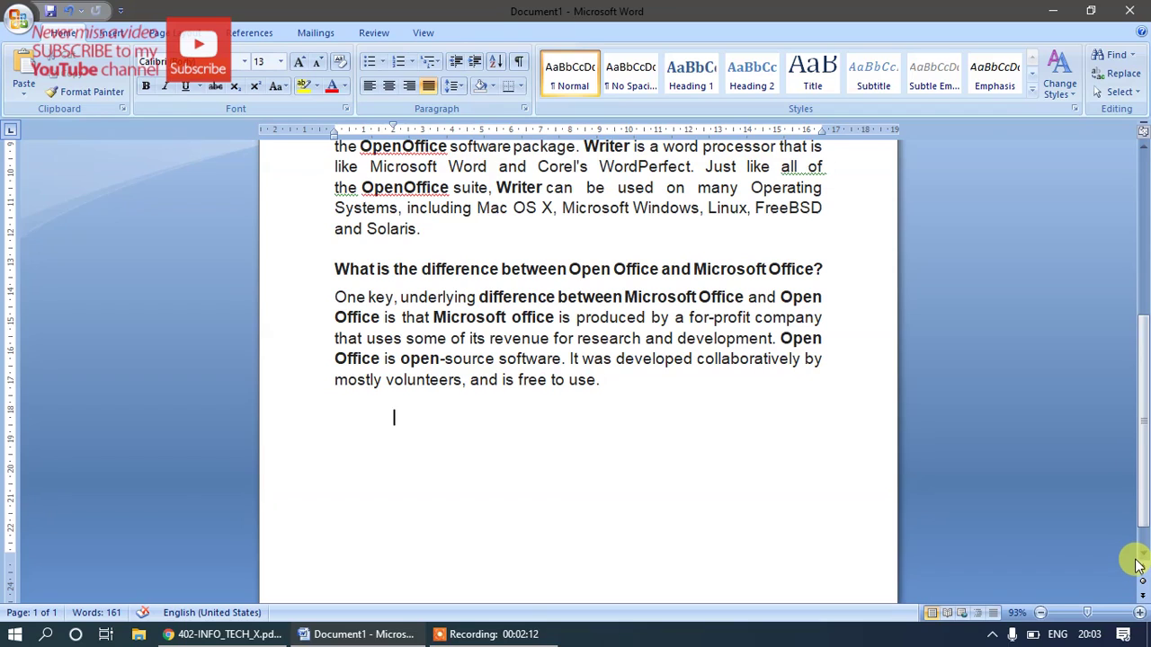
{"action": "left_click", "coordinate": [1143, 556]}
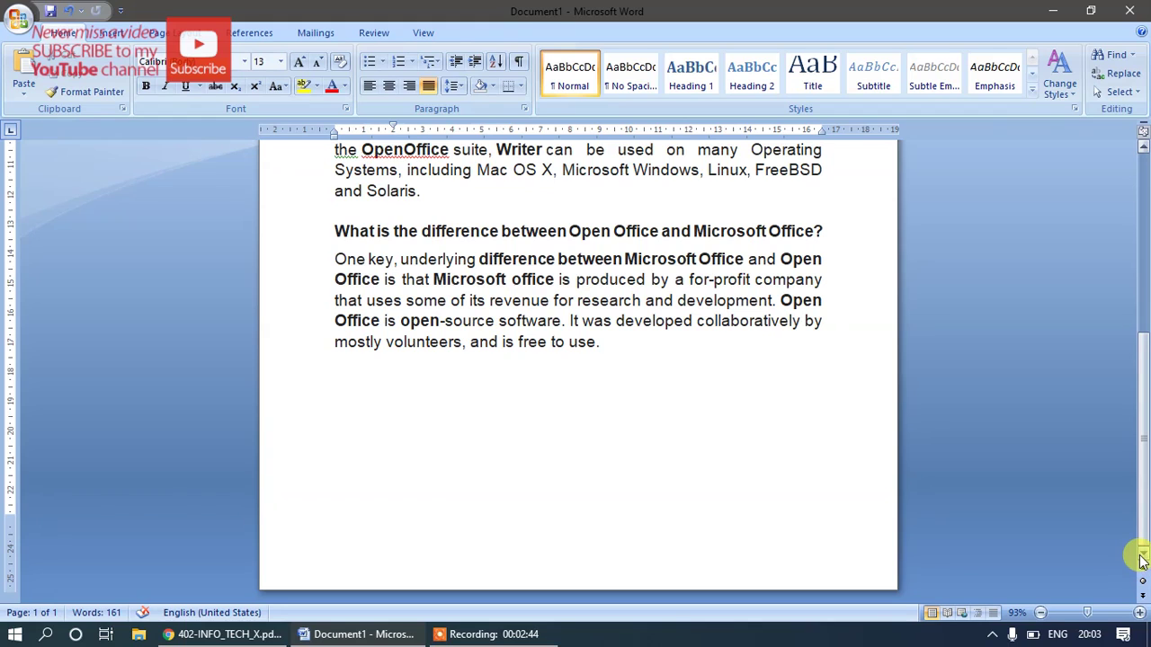
{"action": "scroll", "coordinate": [1140, 387], "scroll_direction": "up", "scroll_amount": 4}
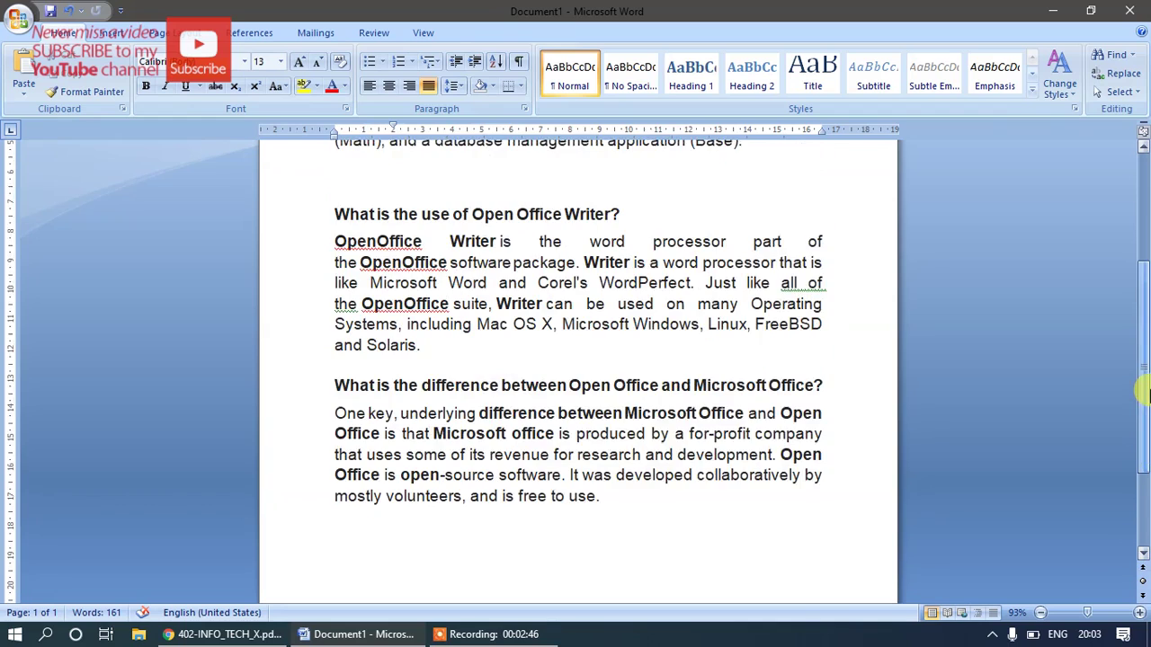
{"action": "left_click_drag", "start_coordinate": [1142, 360], "coordinate": [1142, 476]}
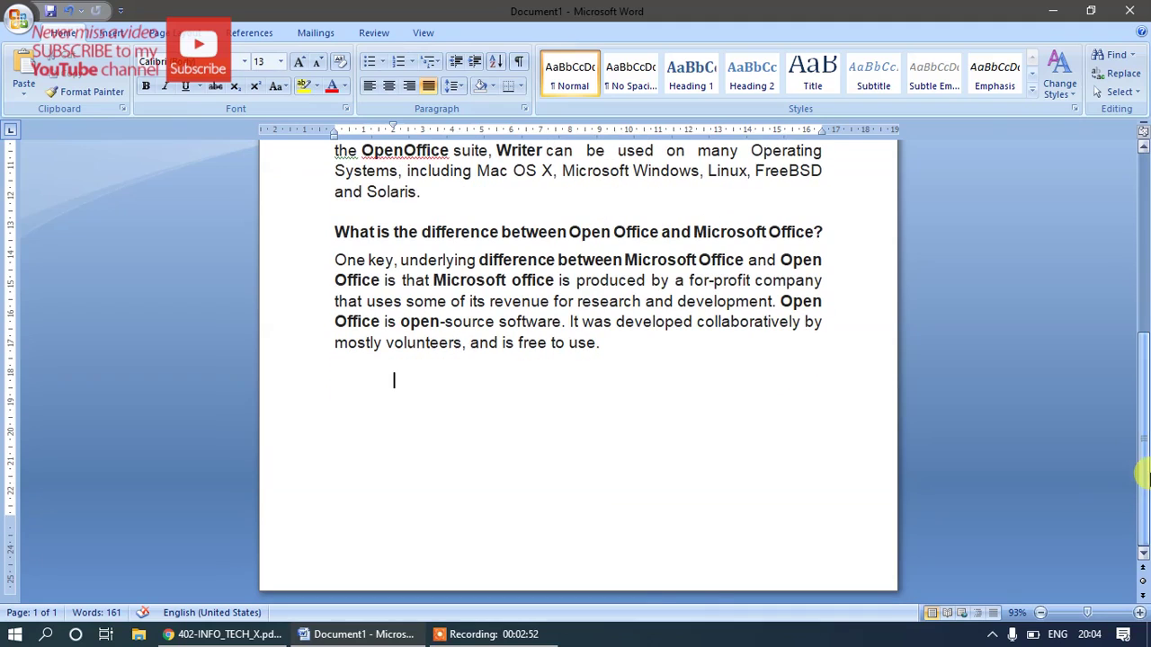
Step: Launch OpenOffice 4.1.7 from the desktop in a maximised window and create a new text document
{"action": "left_click", "coordinate": [191, 642]}
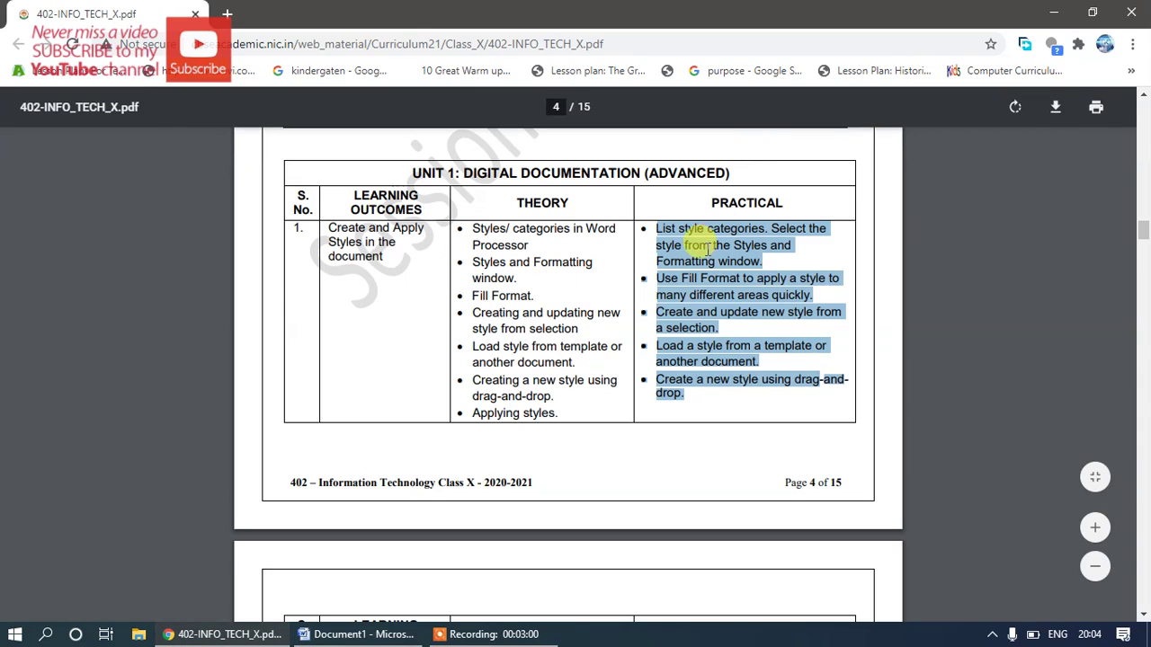
{"action": "left_click", "coordinate": [576, 279]}
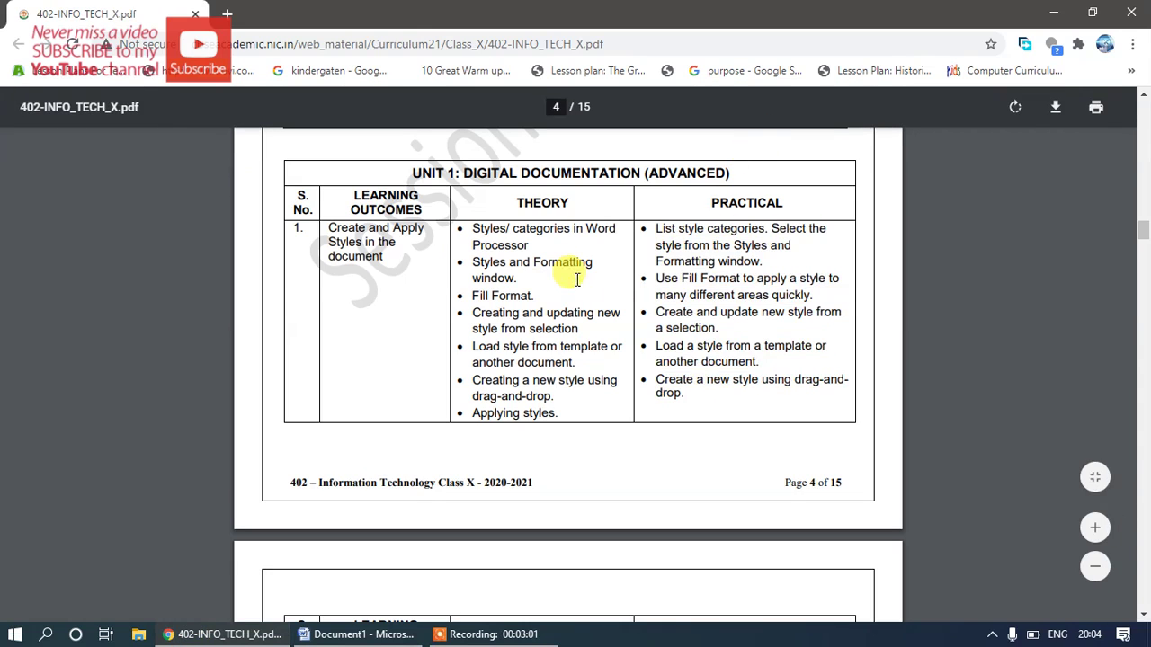
{"action": "left_click", "coordinate": [1055, 14]}
{"action": "left_click", "coordinate": [1057, 14]}
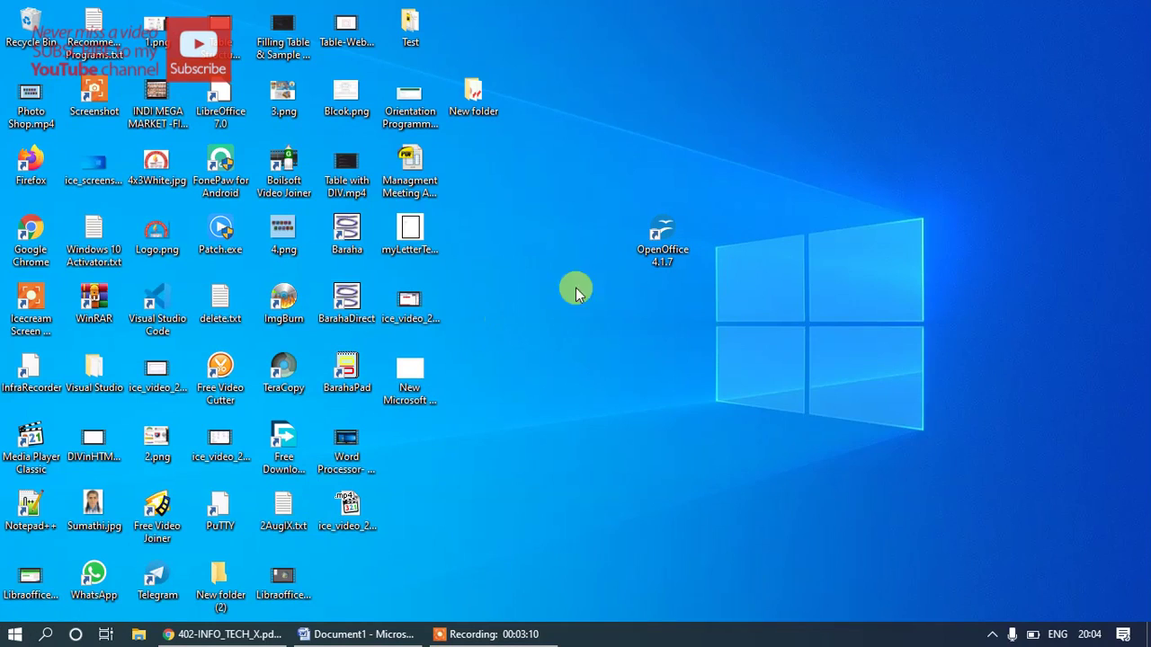
{"action": "double_click", "coordinate": [668, 259]}
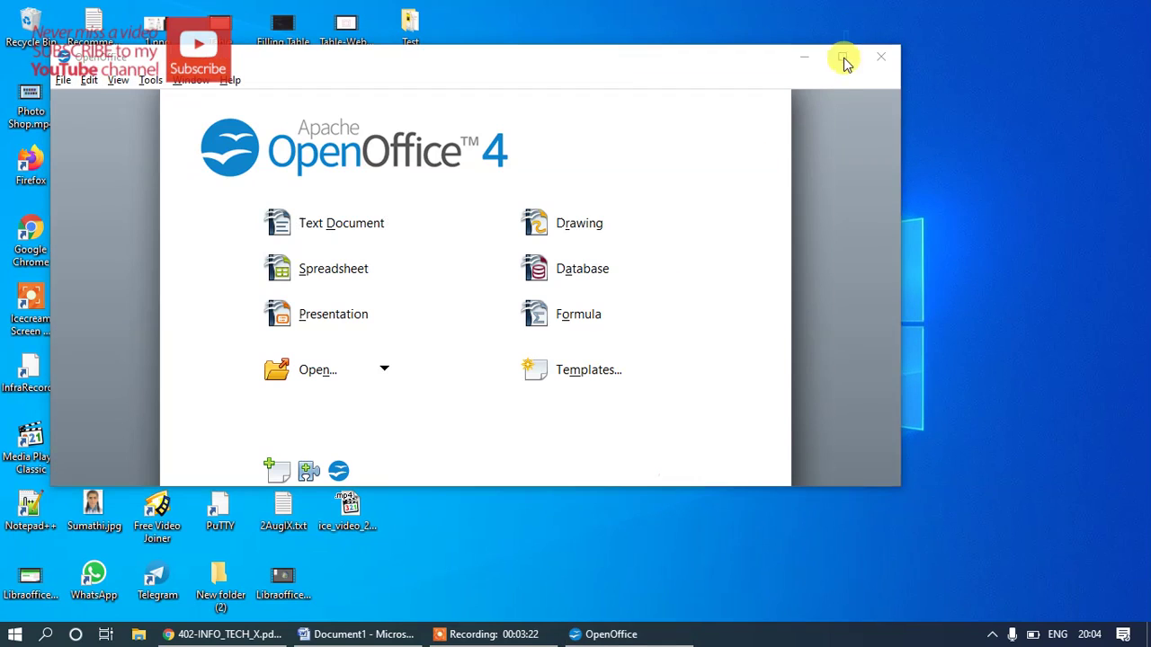
{"action": "left_click", "coordinate": [842, 57]}
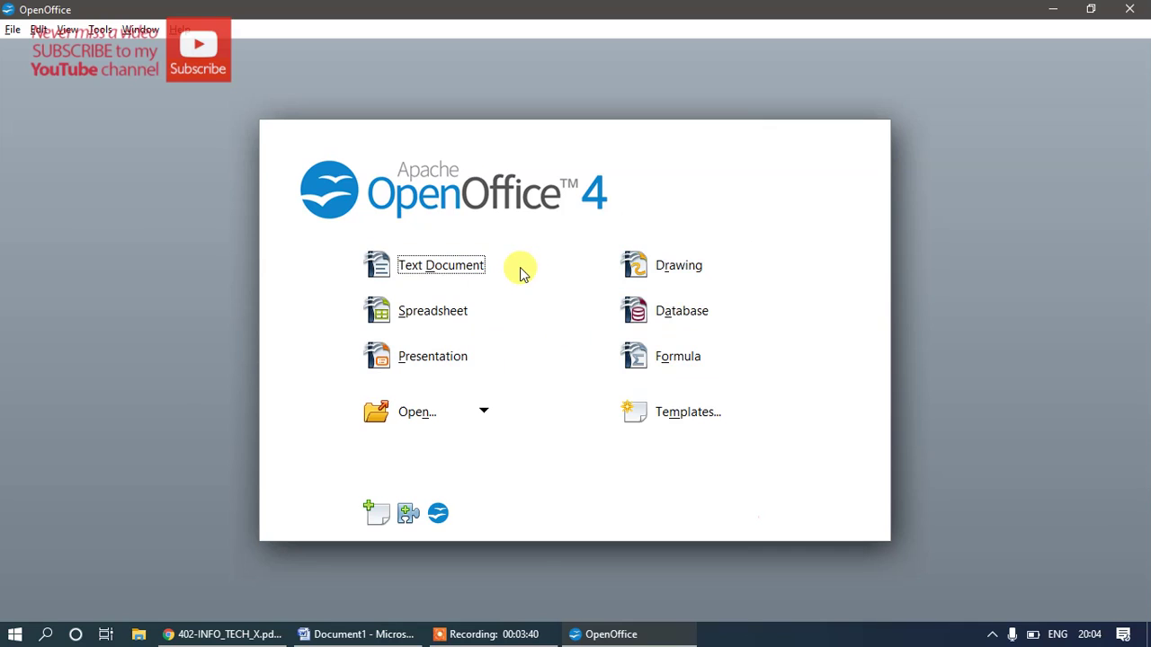
{"action": "left_click", "coordinate": [469, 272]}
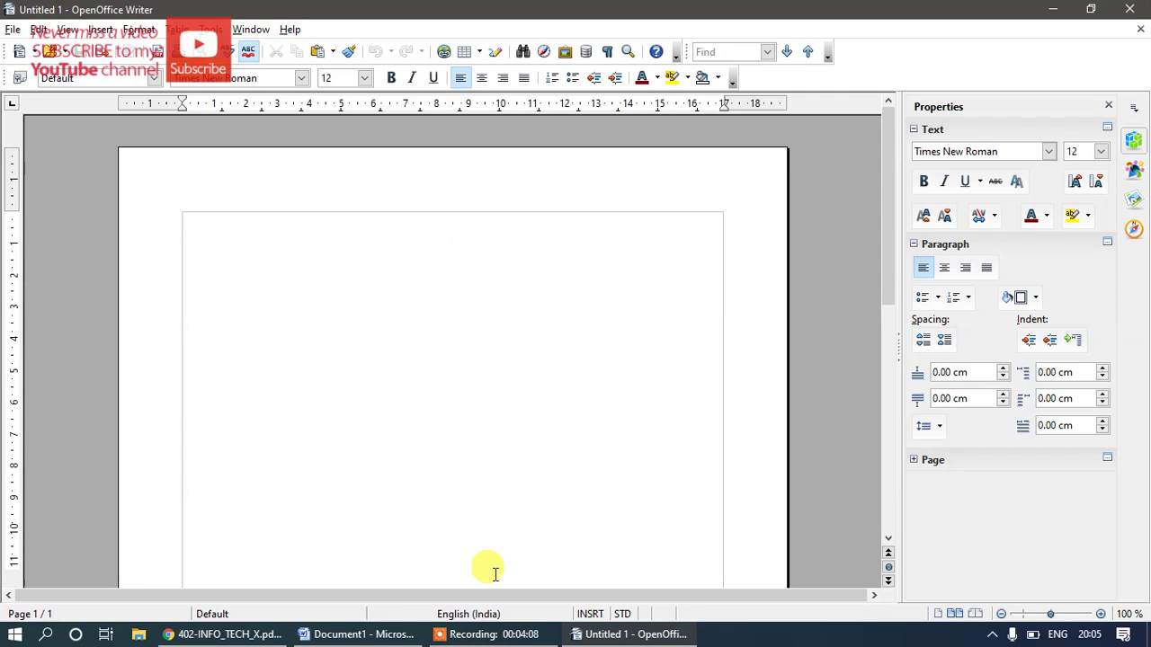
Step: Check the Unit 1 title, Digital Documentation (Advanced), in the syllabus PDF and return to the blank Writer document
{"action": "left_click", "coordinate": [269, 636]}
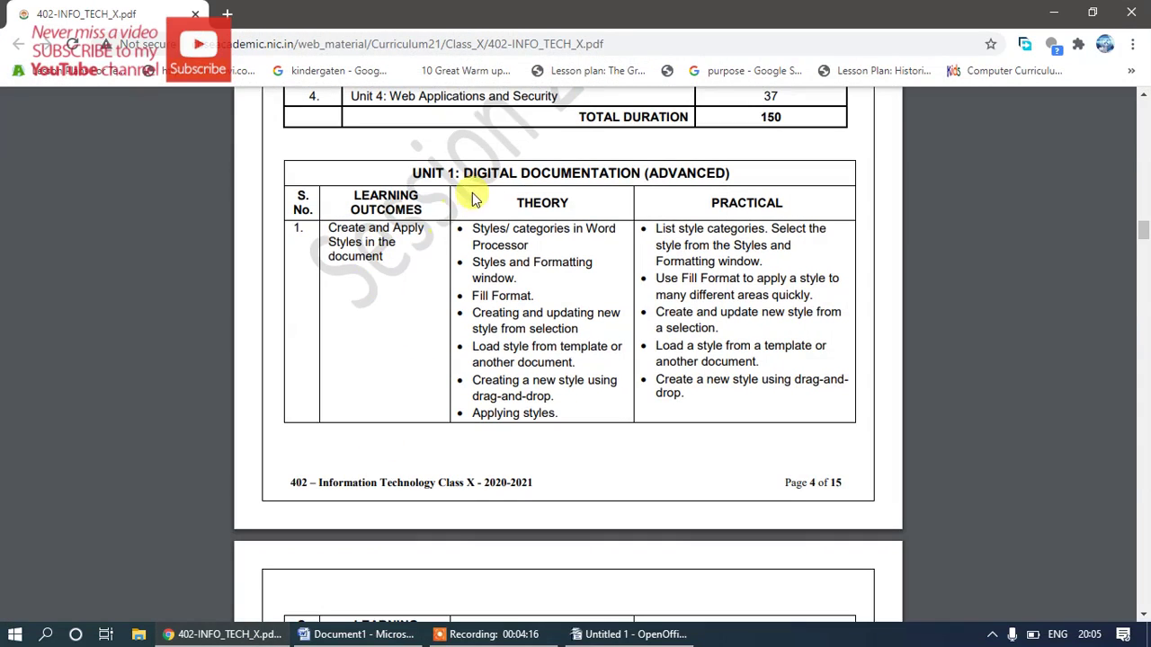
{"action": "left_click_drag", "start_coordinate": [462, 173], "coordinate": [736, 171]}
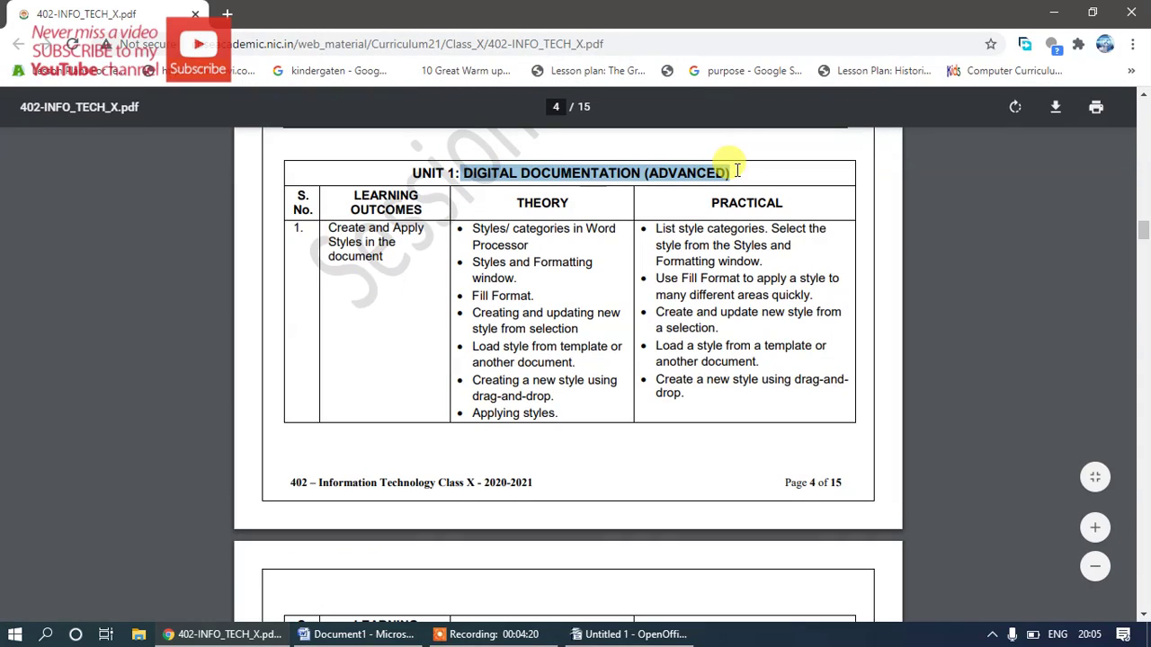
{"action": "left_click", "coordinate": [1054, 13]}
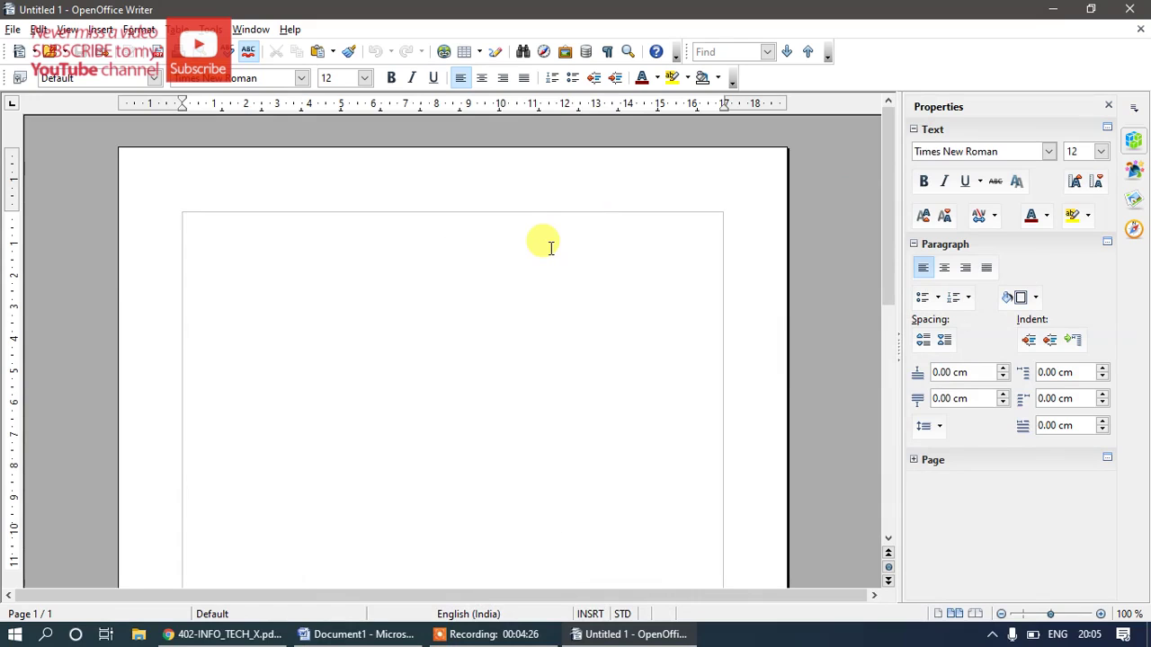
Step: Enter "Hello Students" as two separate paragraphs in the blank document
{"action": "type", "text": "Hello Students"}
{"action": "key", "text": "Return"}
{"action": "type", "text": "Hell"}
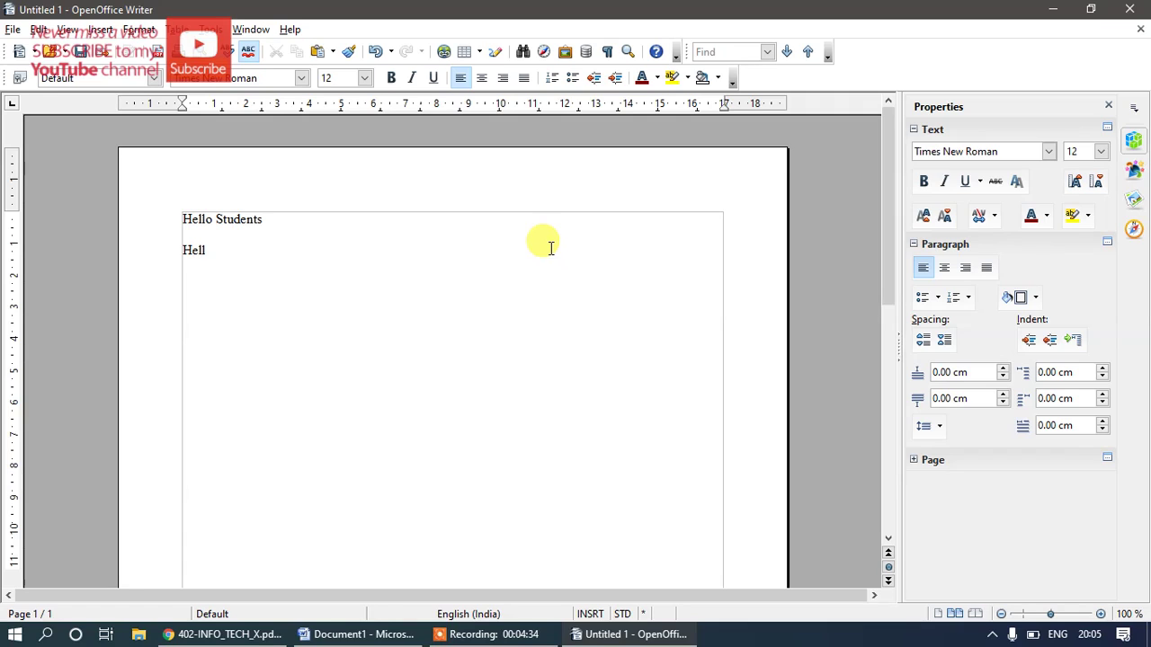
{"action": "type", "text": "o Students"}
Step: Copy both "Hello Students" paragraphs and paste them three times below the originals
{"action": "key", "text": "ctrl+a"}
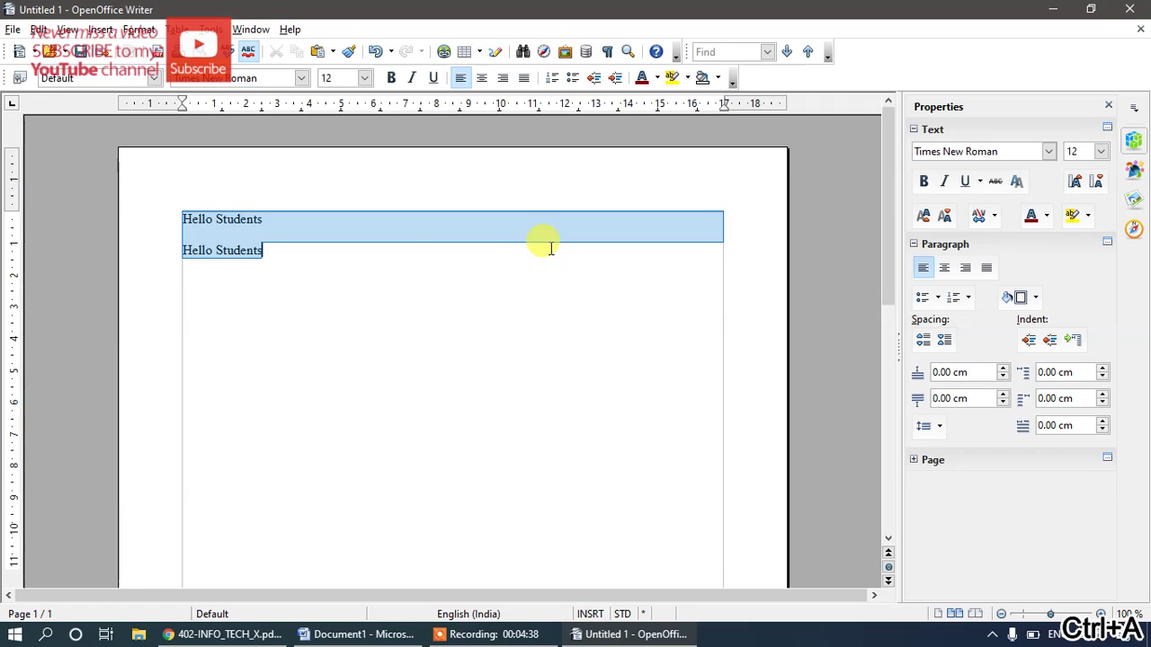
{"action": "key", "text": "ctrl+c"}
{"action": "left_click", "coordinate": [367, 306]}
{"action": "key", "text": "Return"}
{"action": "key", "text": "ctrl+v"}
{"action": "key", "text": "Return"}
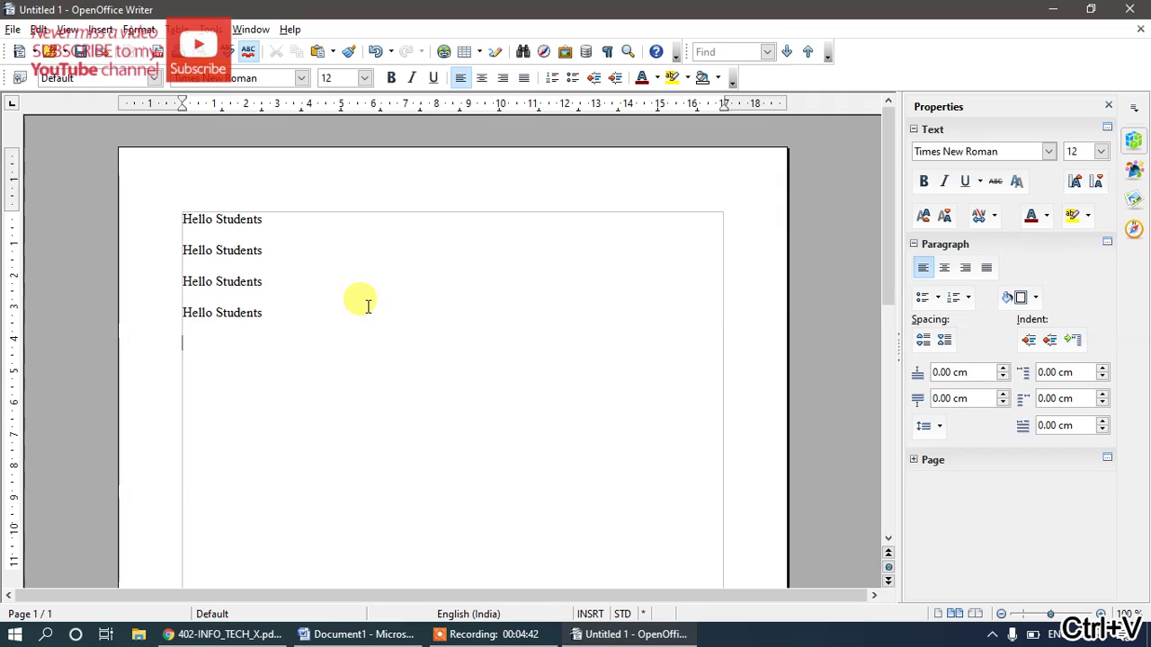
{"action": "key", "text": "ctrl+v"}
{"action": "key", "text": "ctrl+v"}
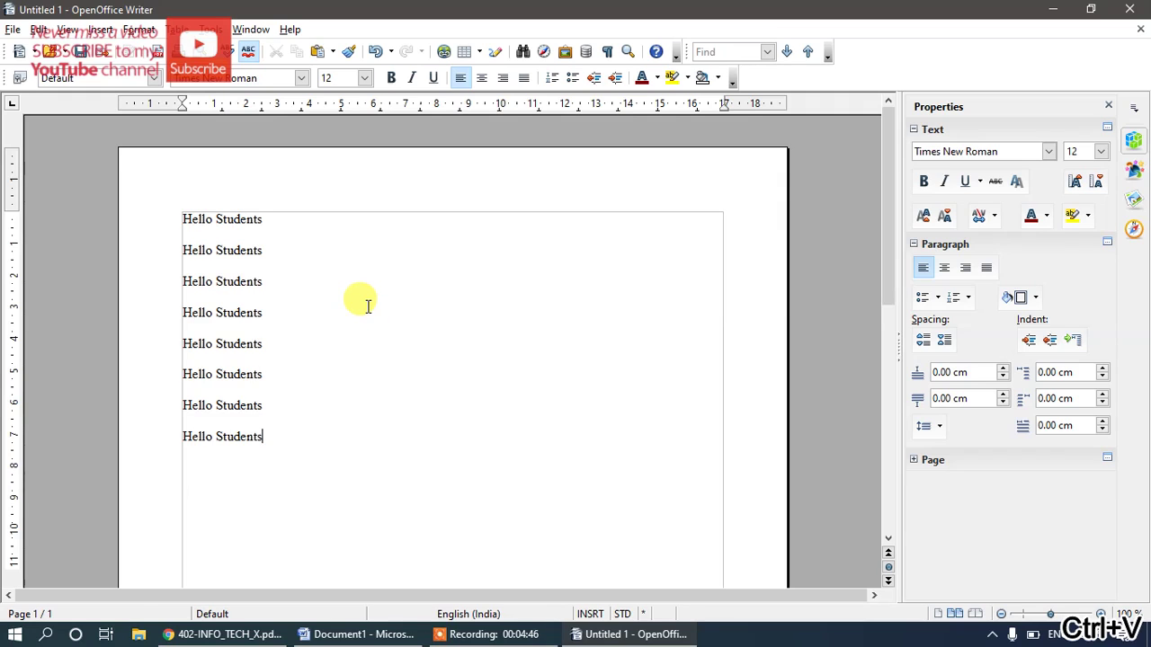
Step: Check the styles topics in the syllabus PDF, then open and close the Styles and Formatting window twice in Writer
{"action": "left_click", "coordinate": [220, 637]}
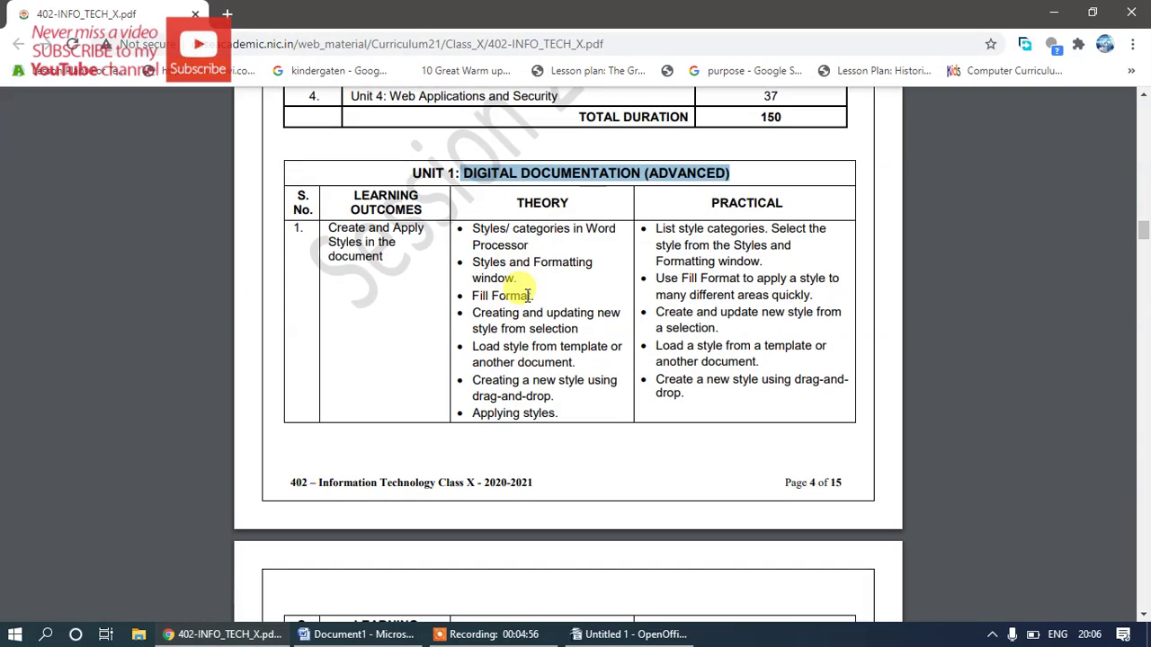
{"action": "left_click", "coordinate": [580, 635]}
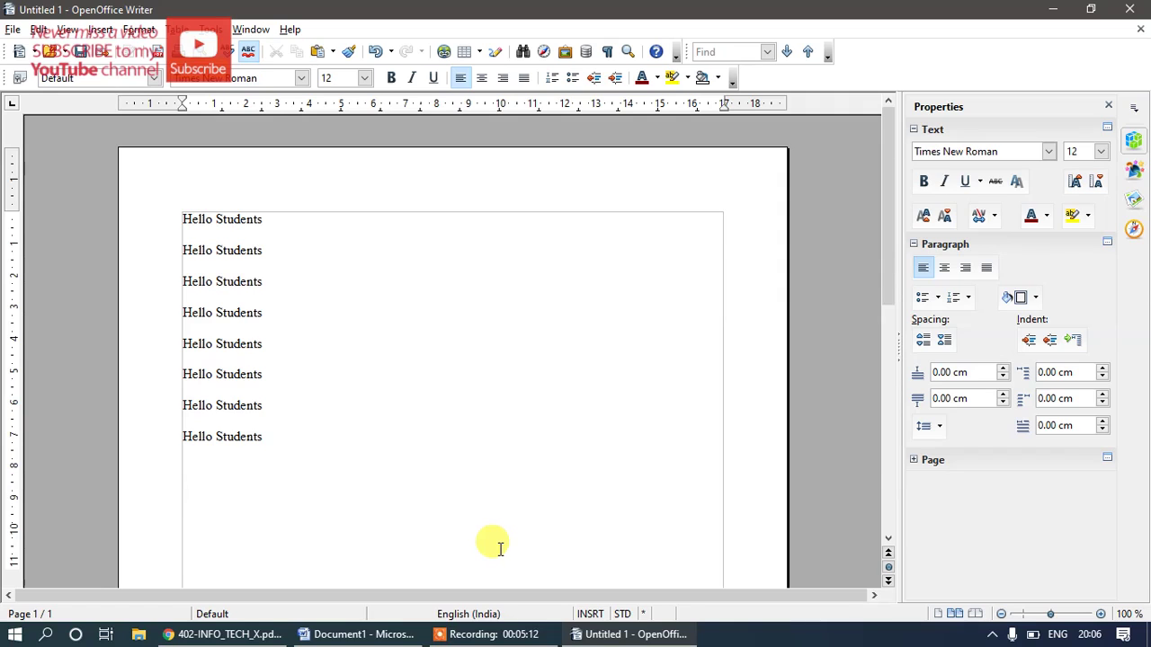
{"action": "key", "text": "F11"}
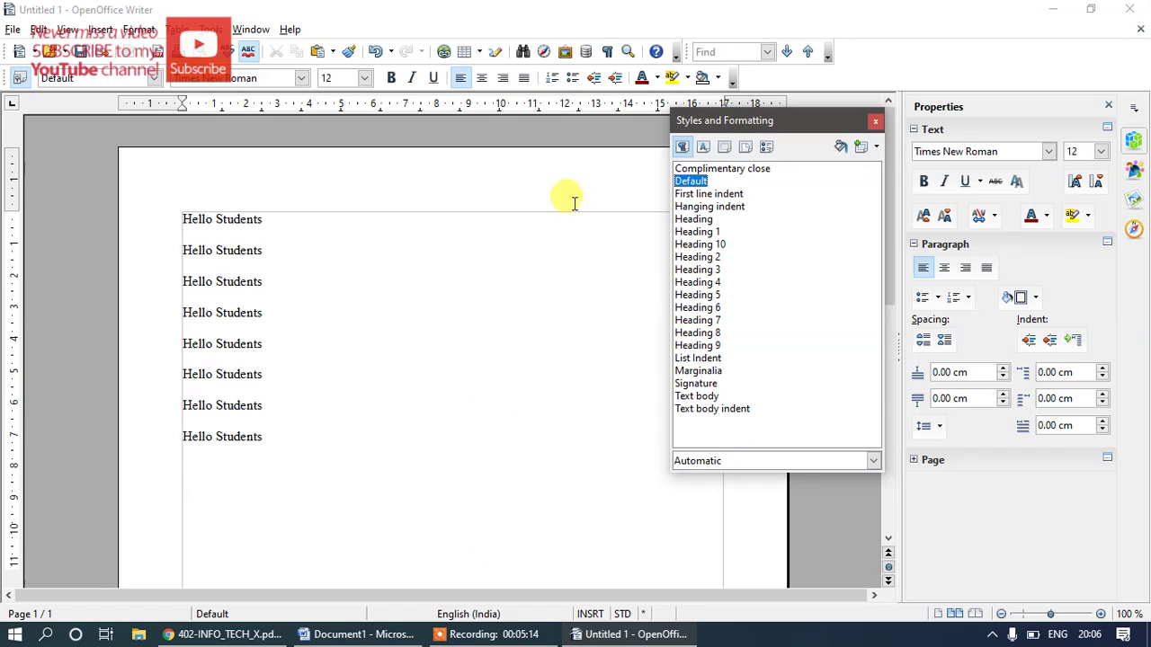
{"action": "left_click", "coordinate": [875, 120]}
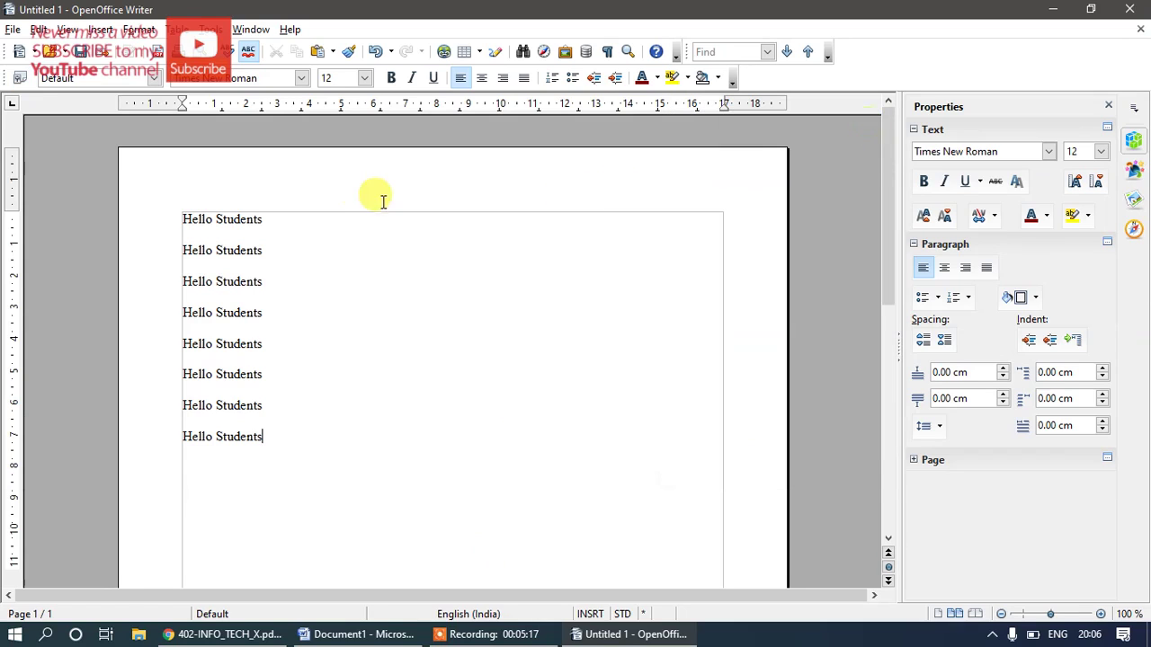
{"action": "left_click", "coordinate": [18, 79]}
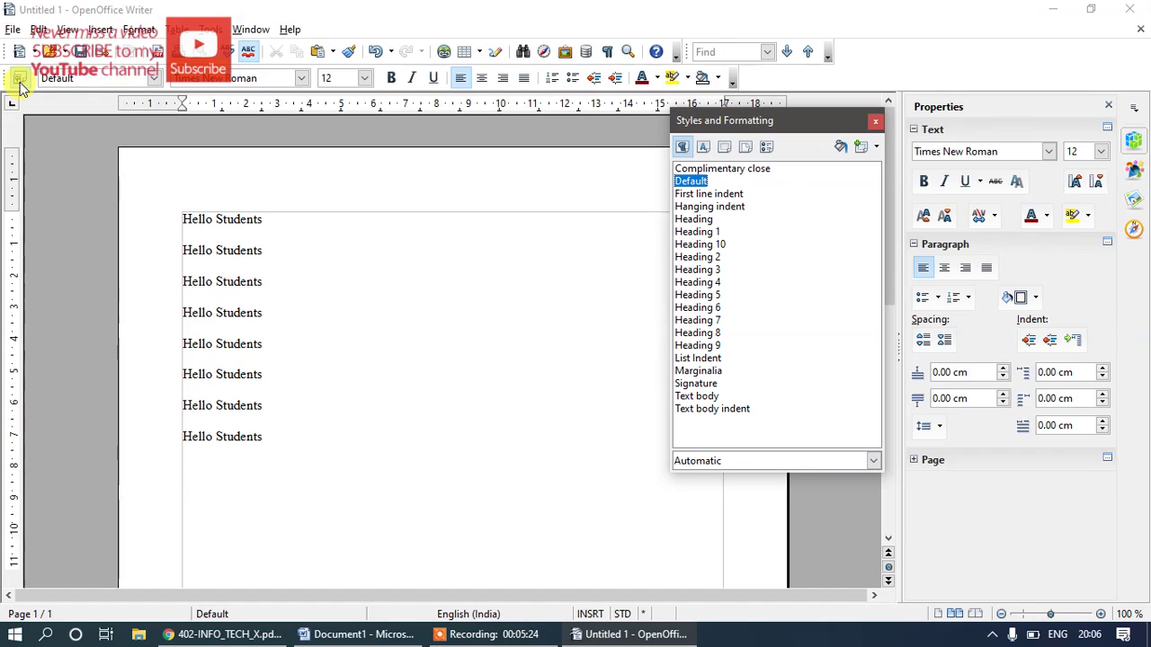
{"action": "left_click", "coordinate": [874, 121]}
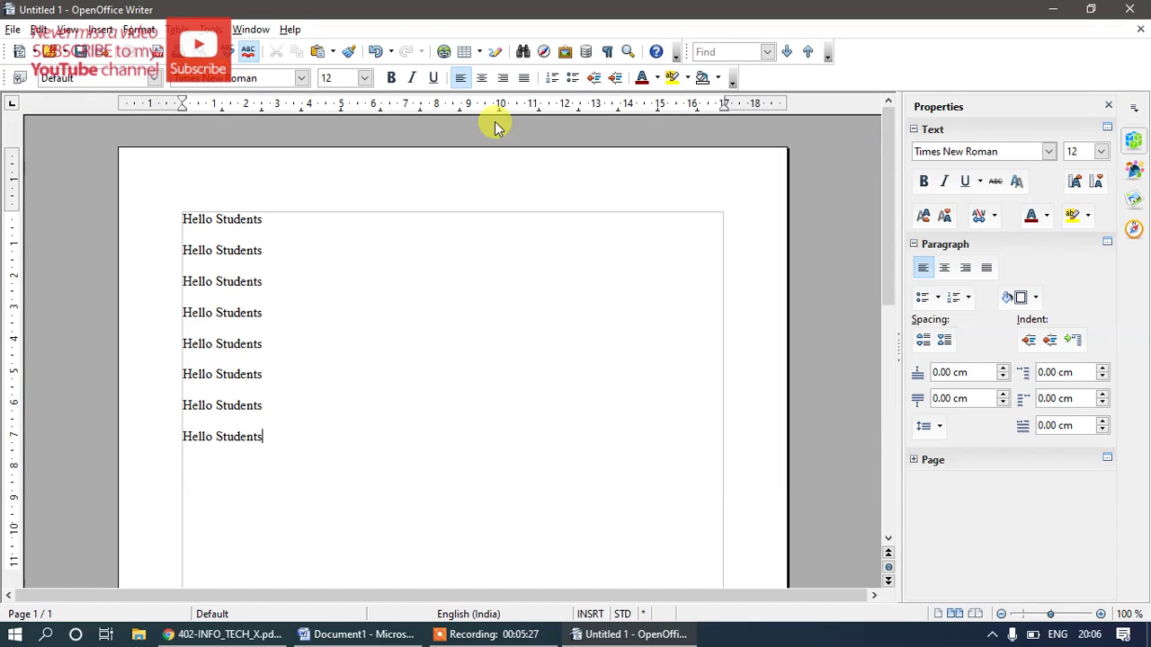
Step: Open the Styles and Formatting window and show the paragraph styles
{"action": "left_click", "coordinate": [139, 30]}
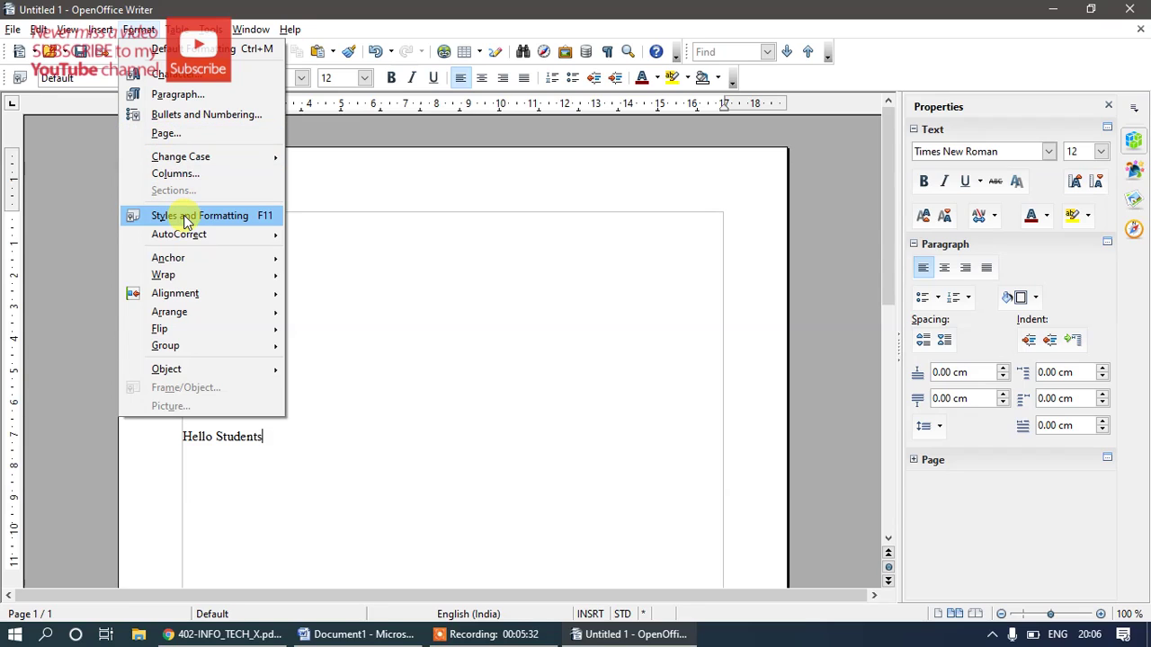
{"action": "left_click", "coordinate": [265, 215]}
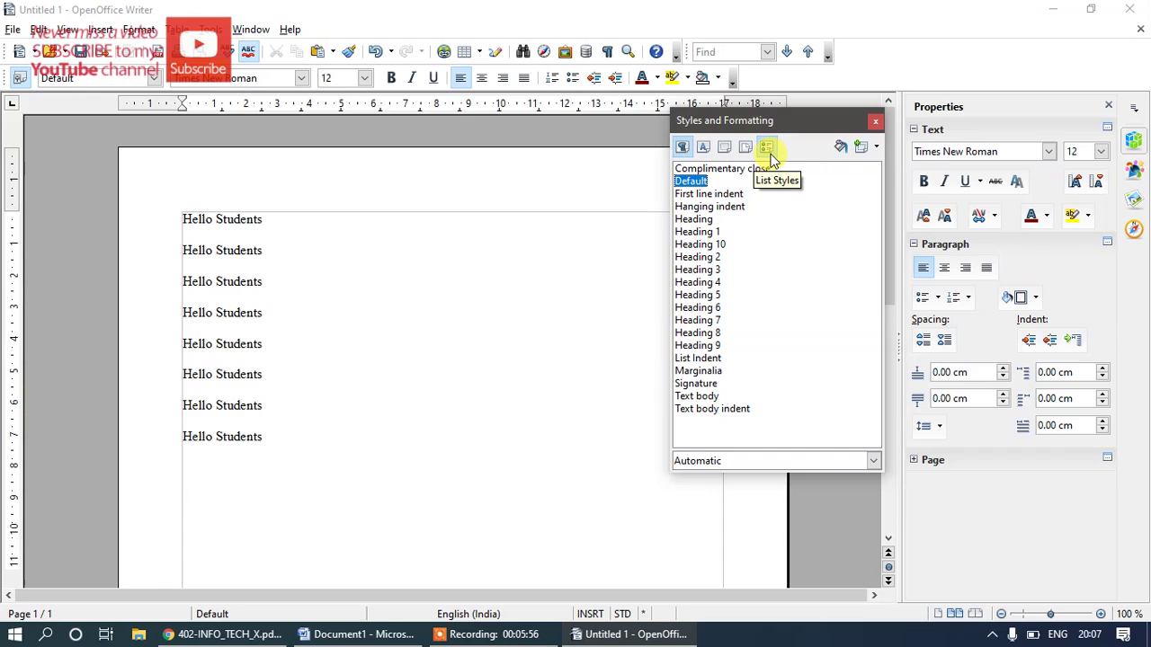
{"action": "left_click", "coordinate": [682, 146]}
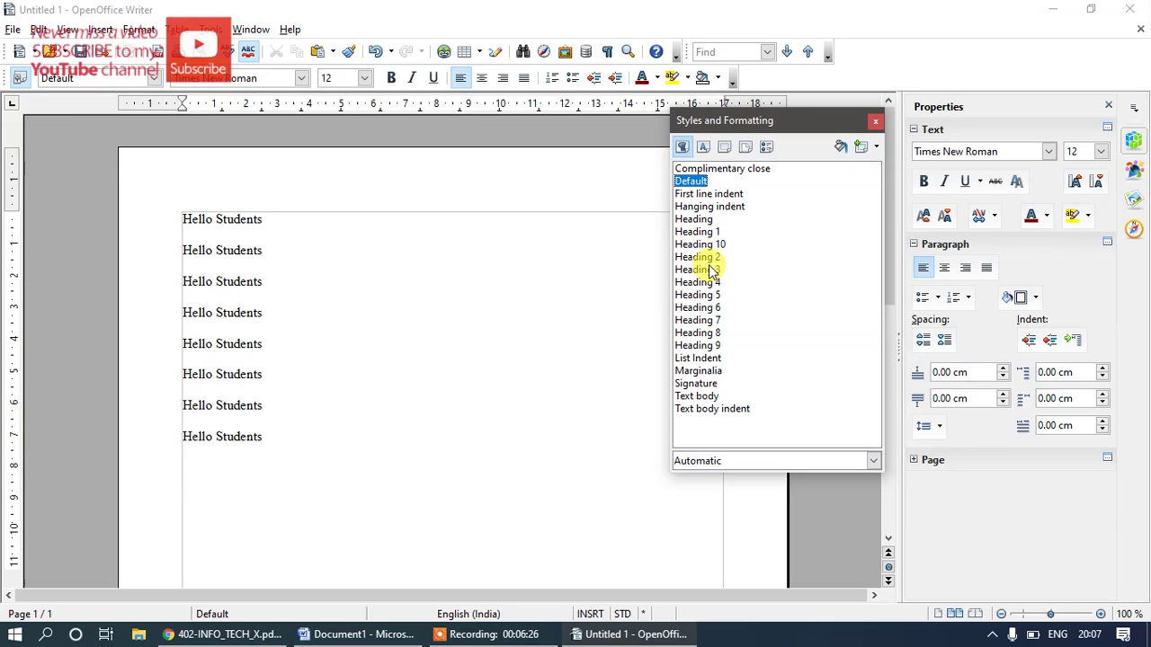
Step: Try the First line indent style on the first "Hello Students" paragraph, then apply Hanging indent to it instead
{"action": "left_click_drag", "start_coordinate": [261, 220], "coordinate": [183, 219]}
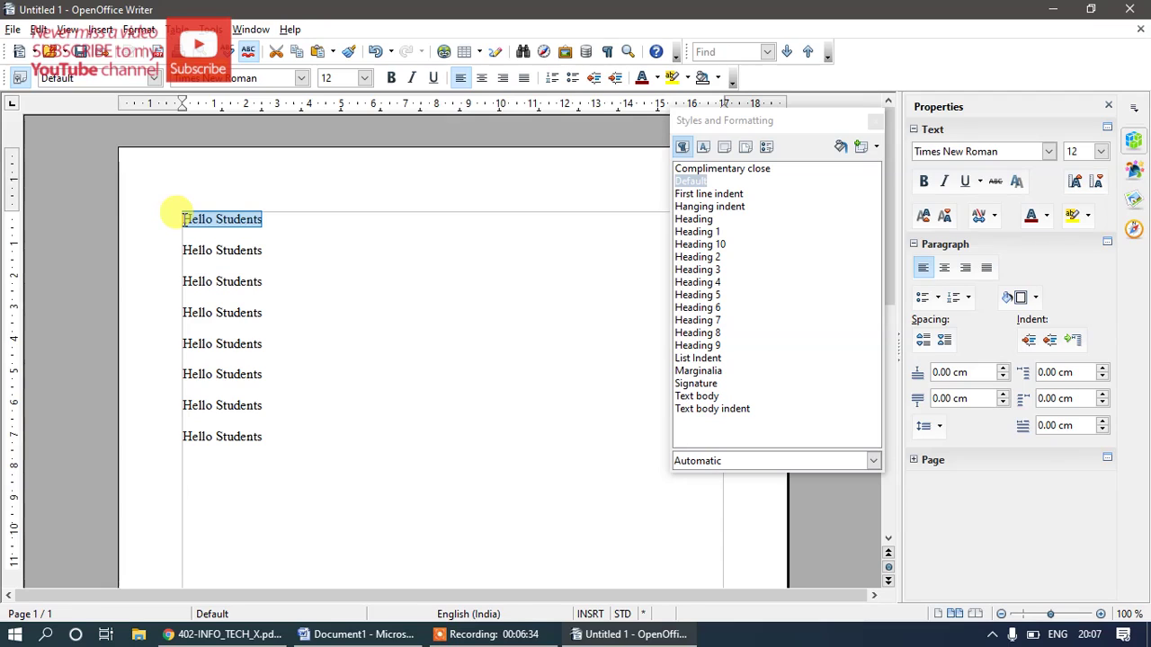
{"action": "double_click", "coordinate": [722, 195]}
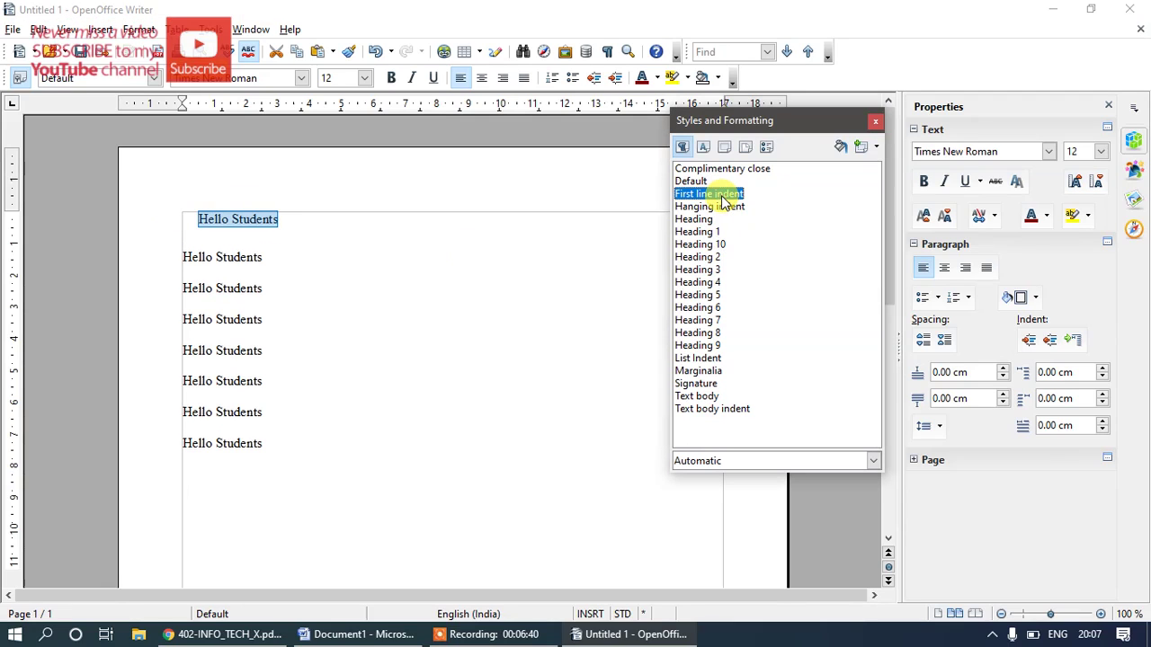
{"action": "double_click", "coordinate": [717, 206]}
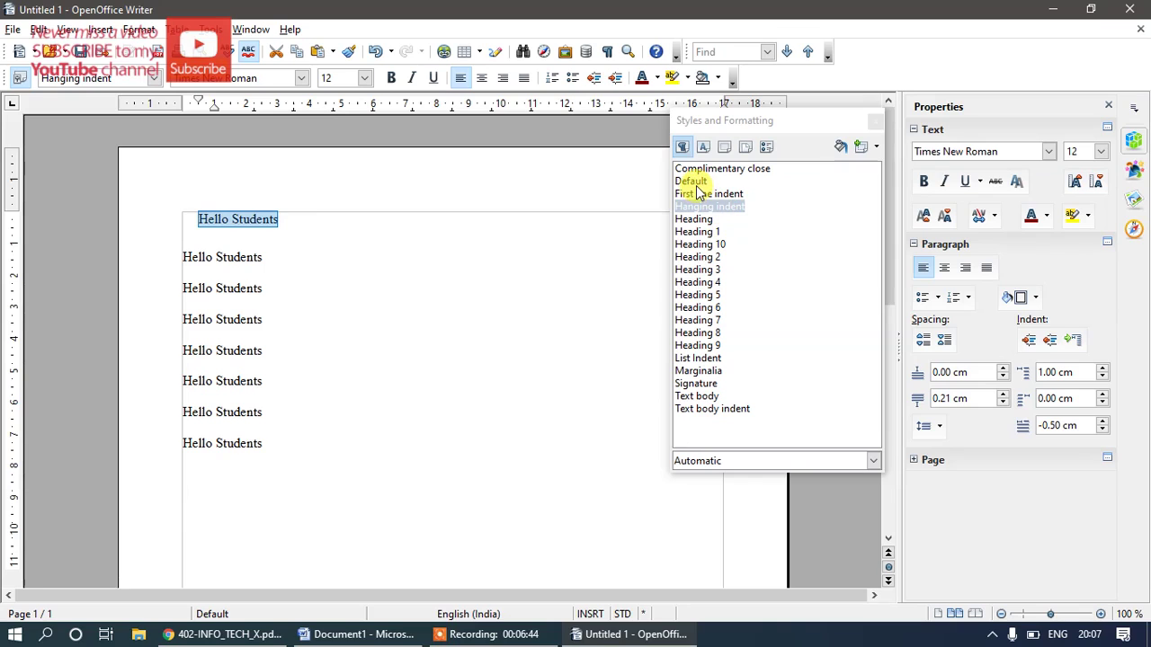
Step: Reset the first "Hello Students" paragraph to Default and try Heading 1, Heading 10, Heading 2, Heading 3 and Heading 4 on it
{"action": "double_click", "coordinate": [692, 181]}
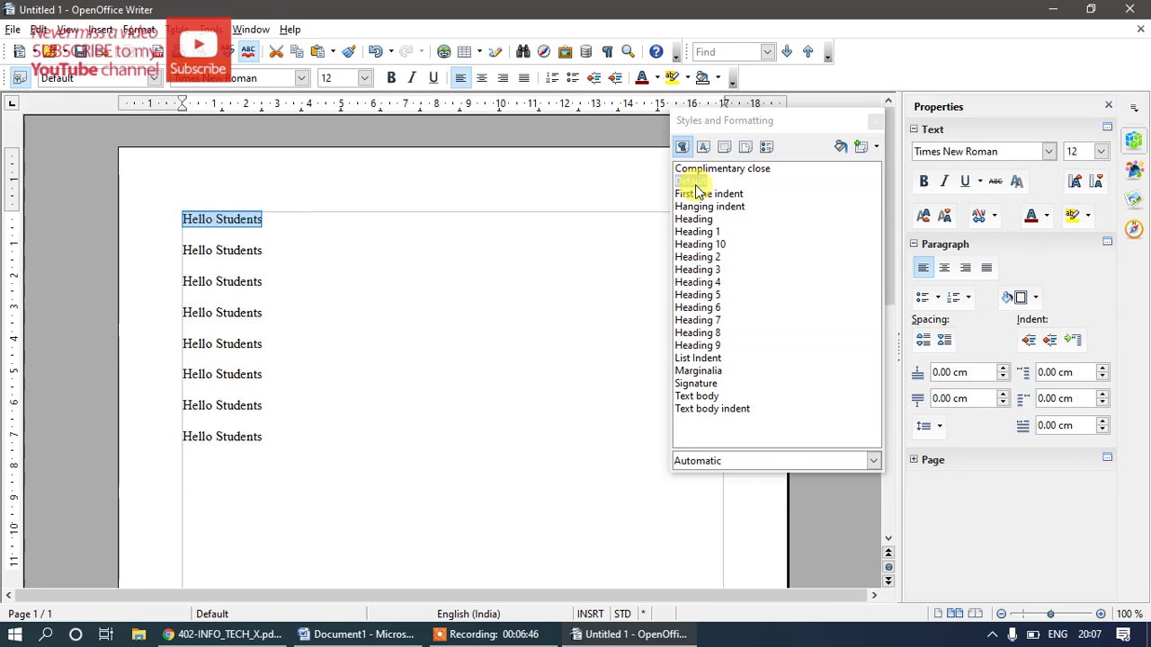
{"action": "double_click", "coordinate": [707, 236]}
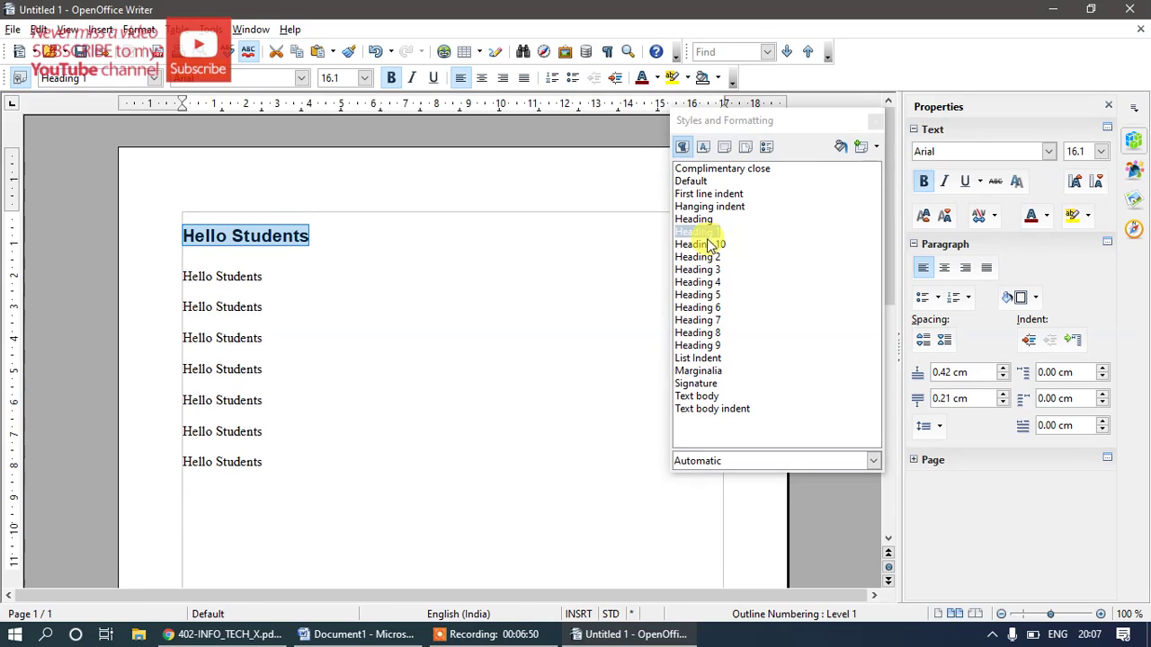
{"action": "double_click", "coordinate": [707, 244]}
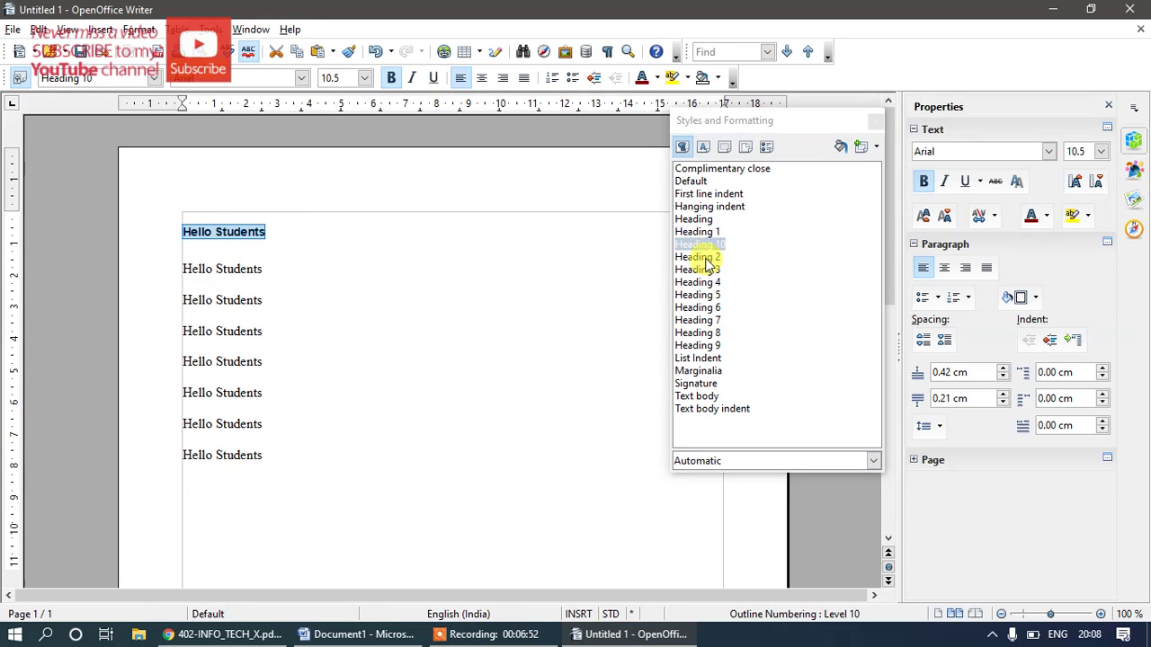
{"action": "double_click", "coordinate": [706, 259]}
{"action": "double_click", "coordinate": [707, 270]}
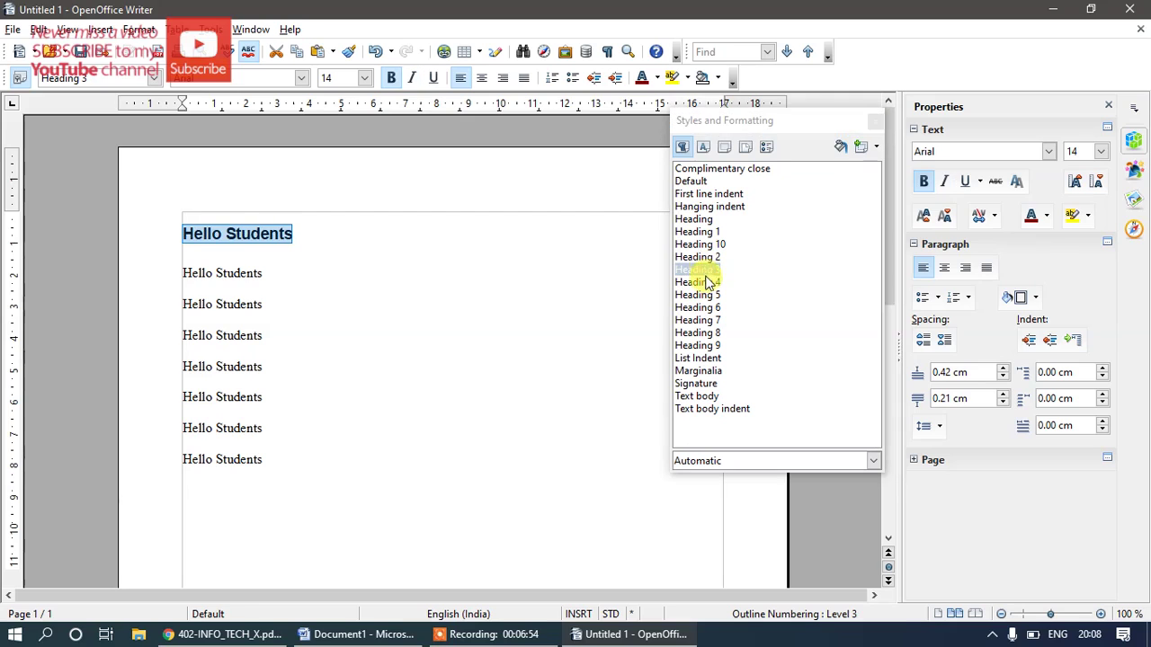
{"action": "double_click", "coordinate": [707, 282]}
Step: Try Heading 5 through Heading 9 and List Indent on the first "Hello Students" paragraph, then restore its Default style
{"action": "left_click", "coordinate": [707, 295]}
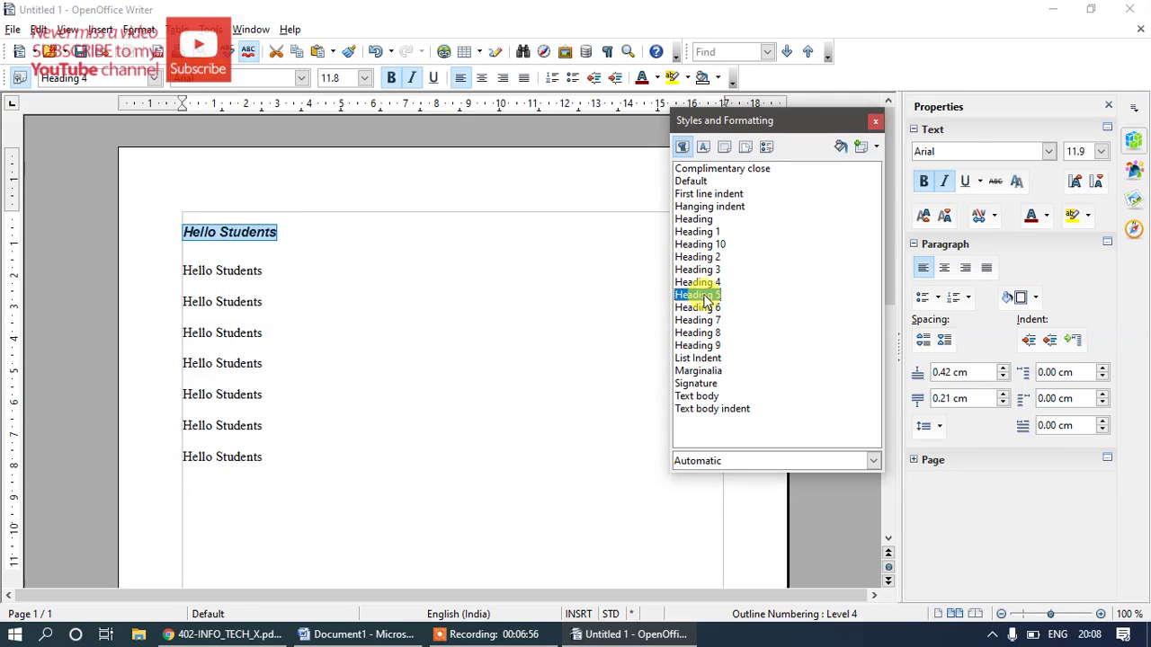
{"action": "double_click", "coordinate": [704, 295]}
{"action": "left_click", "coordinate": [704, 308]}
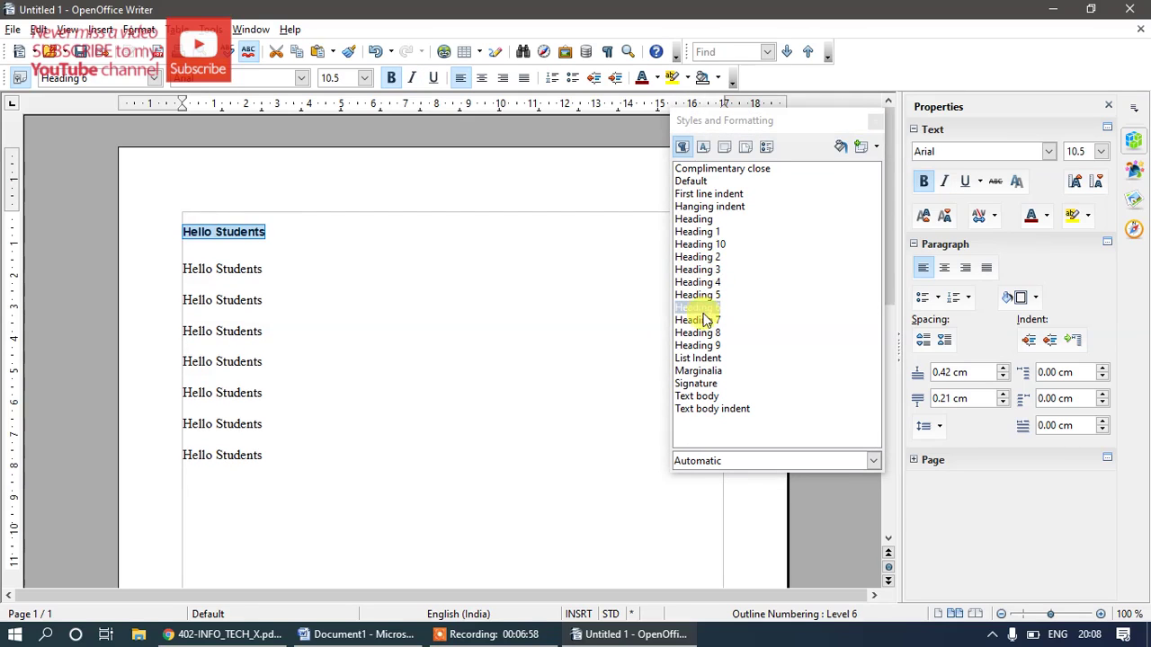
{"action": "double_click", "coordinate": [704, 323]}
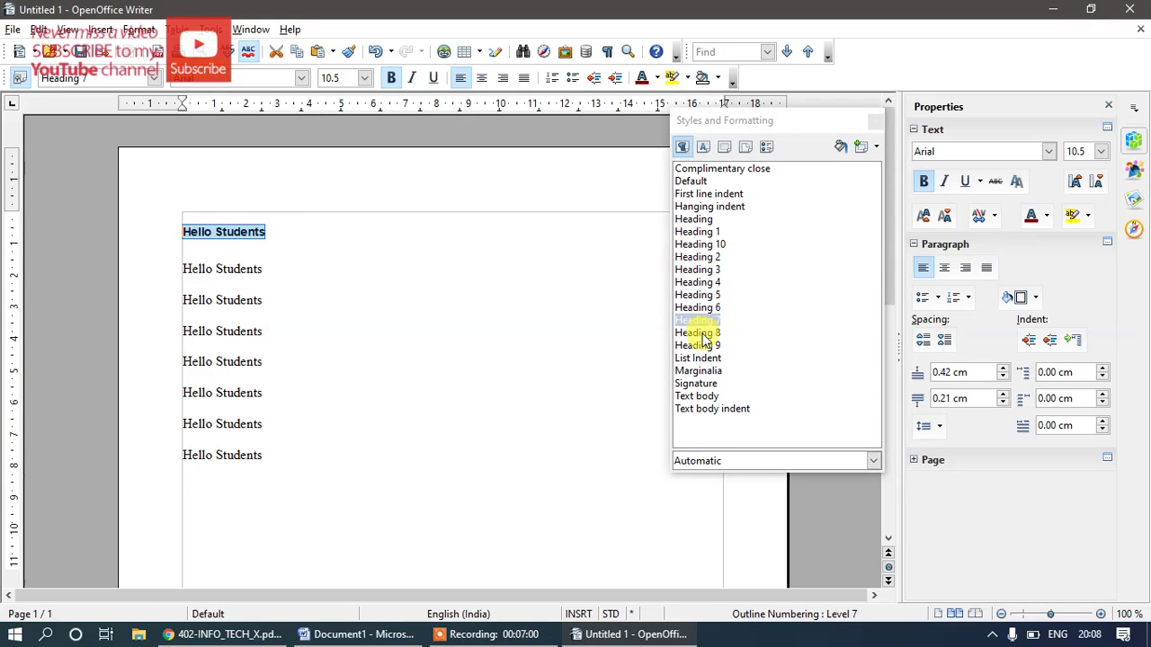
{"action": "left_click", "coordinate": [704, 335]}
{"action": "double_click", "coordinate": [704, 346]}
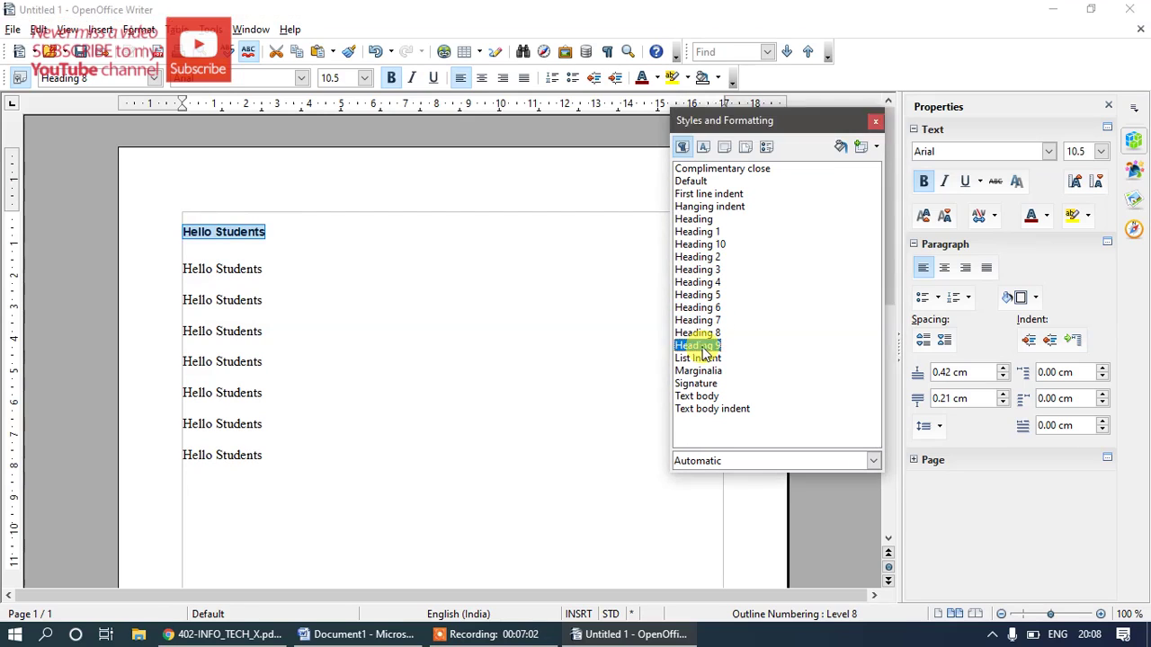
{"action": "double_click", "coordinate": [700, 359]}
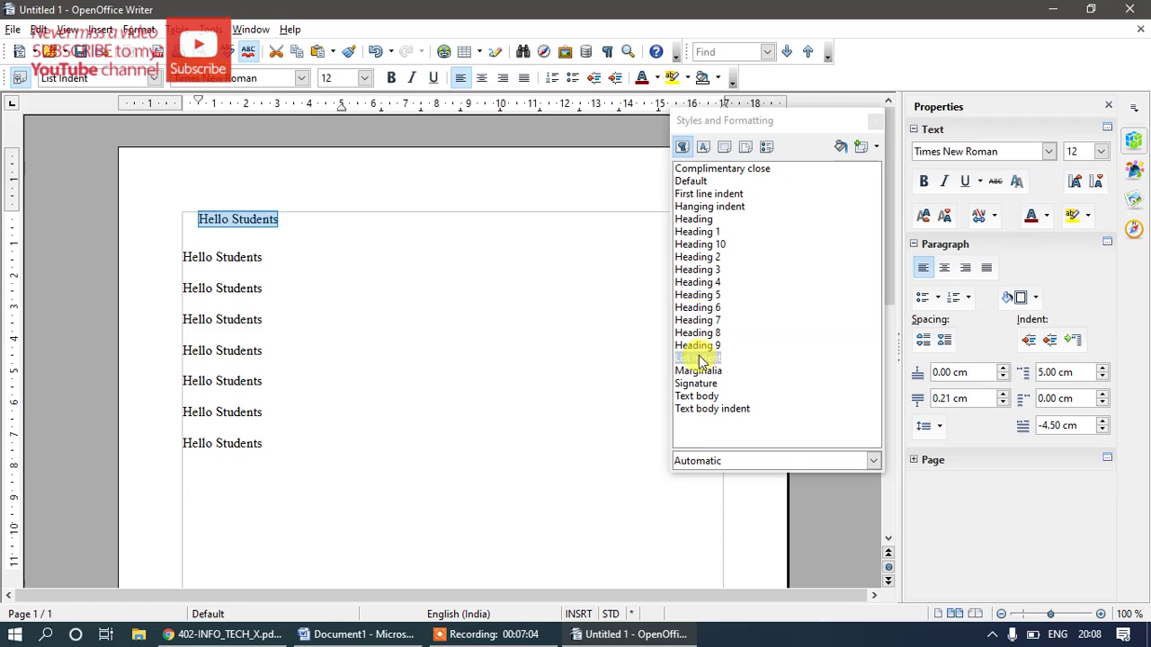
{"action": "left_click", "coordinate": [694, 184]}
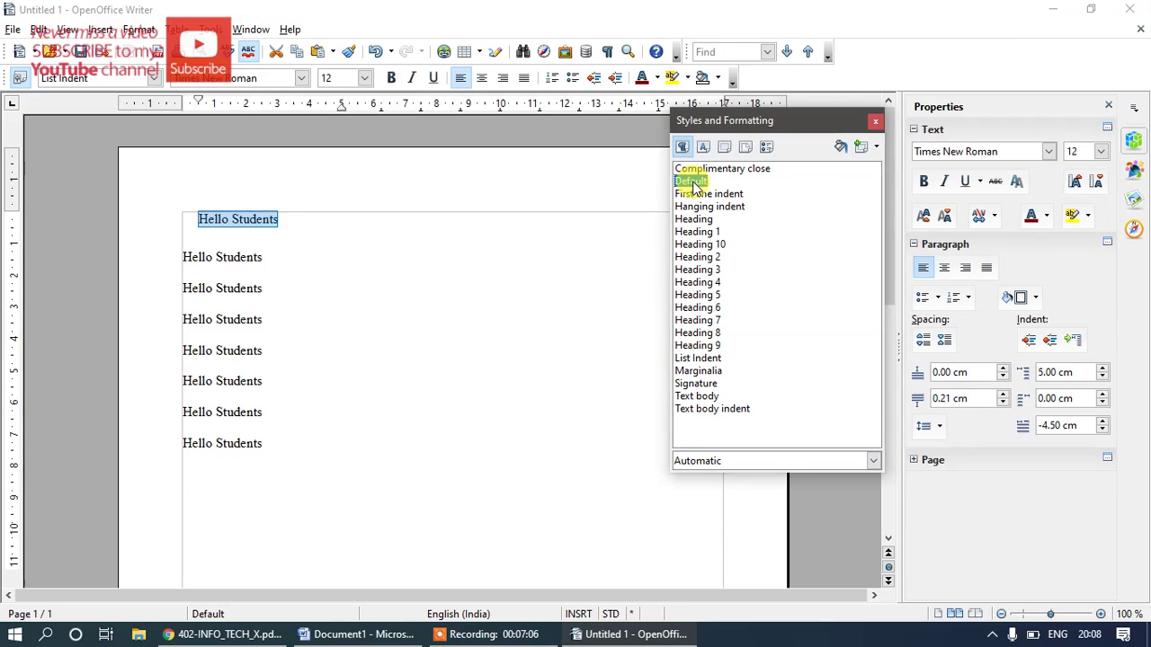
{"action": "double_click", "coordinate": [694, 184]}
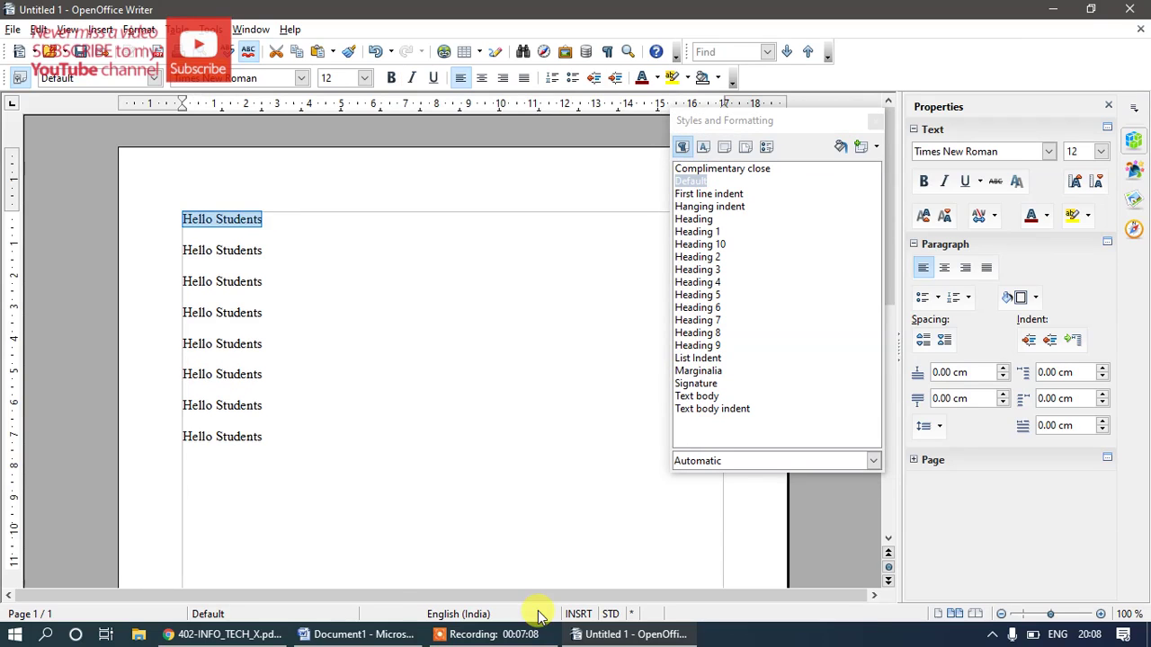
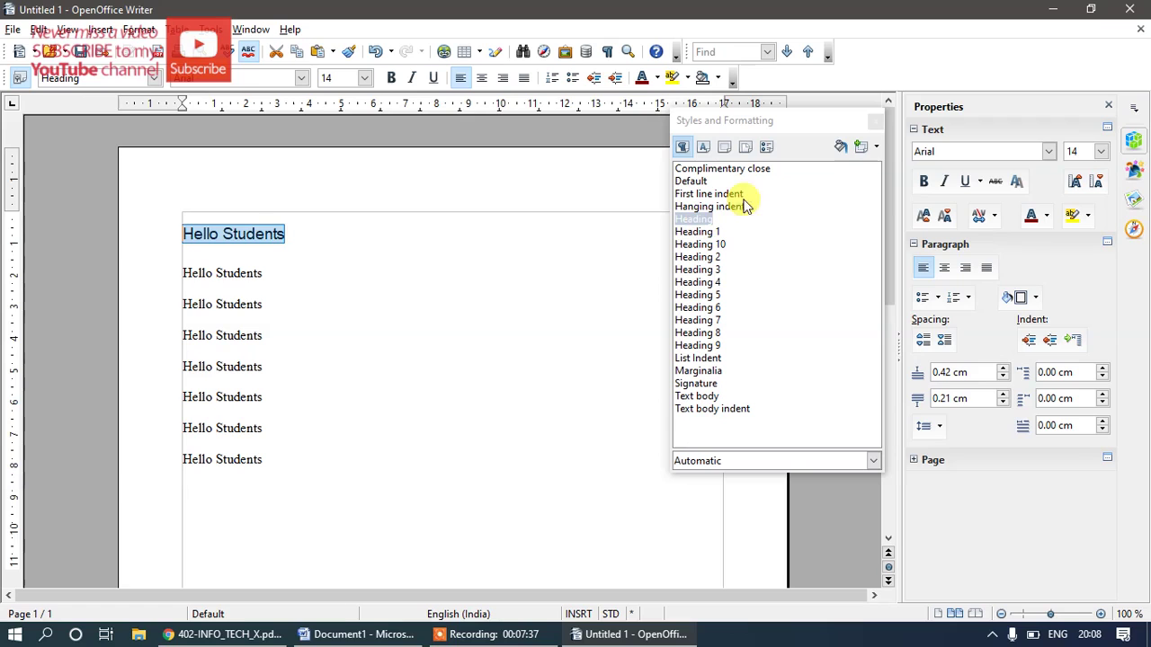
Step: Use Fill Format mode to apply the Heading style to the "Hello Students" paragraphs below the first one
{"action": "left_click", "coordinate": [838, 151]}
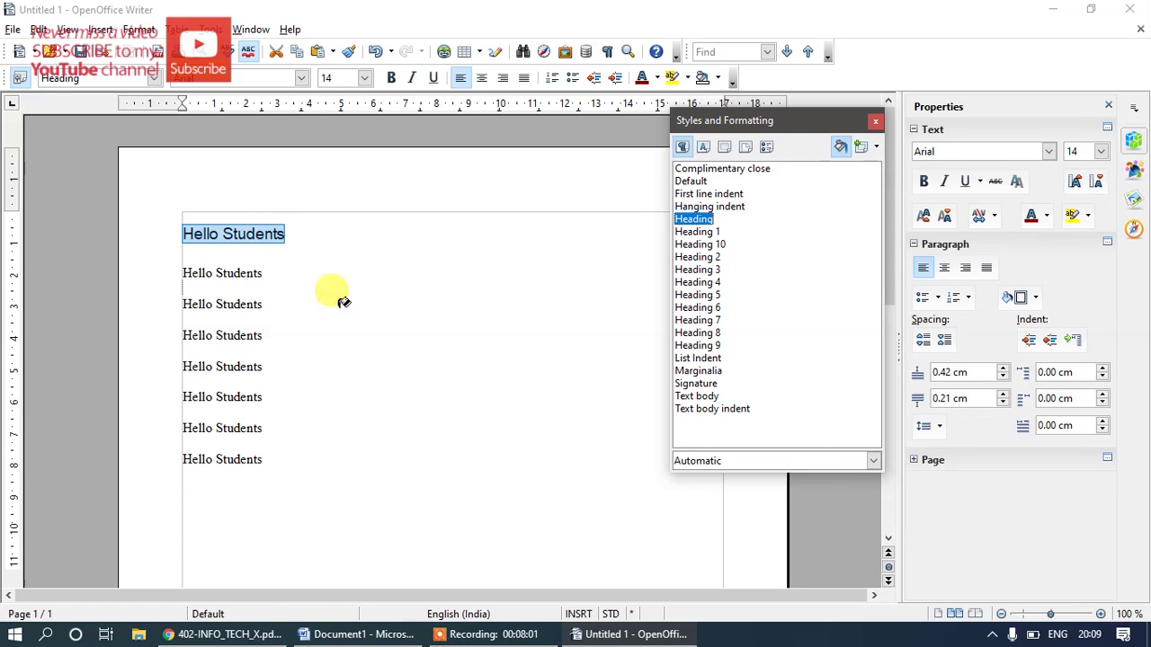
{"action": "left_click_drag", "start_coordinate": [267, 272], "coordinate": [182, 272]}
{"action": "left_click_drag", "start_coordinate": [269, 329], "coordinate": [184, 325]}
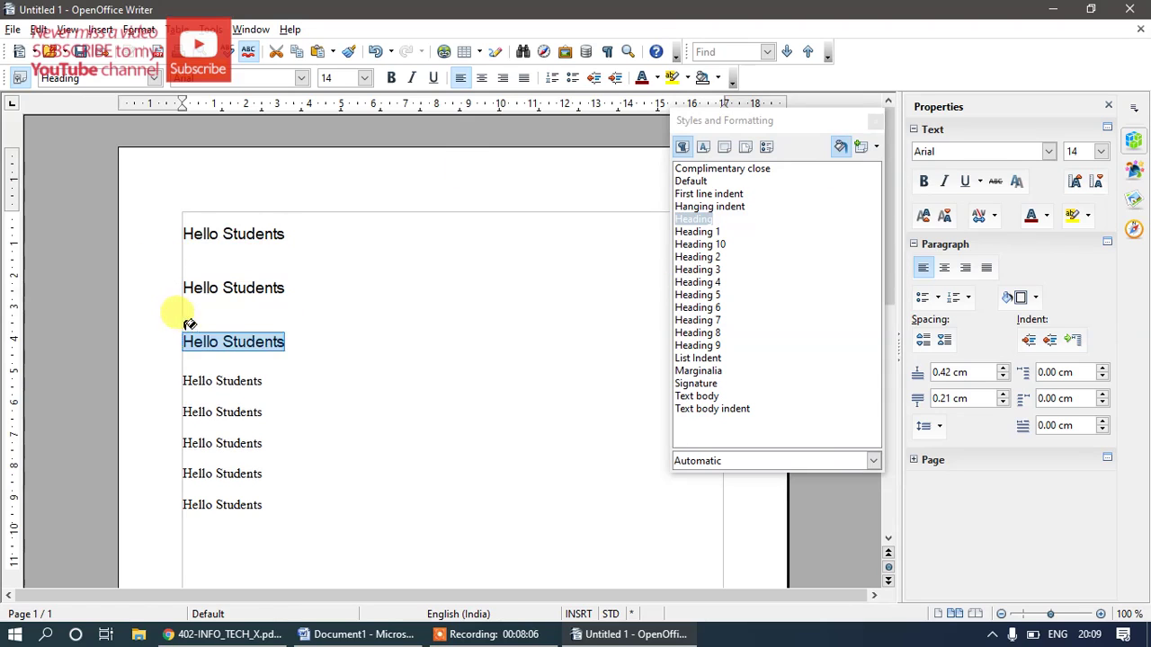
{"action": "left_click", "coordinate": [150, 378]}
{"action": "left_click_drag", "start_coordinate": [263, 468], "coordinate": [183, 455]}
{"action": "mouse_move", "coordinate": [206, 514]}
{"action": "left_mouse_down"}
{"action": "mouse_move", "coordinate": [154, 506]}
{"action": "mouse_move", "coordinate": [184, 510]}
{"action": "left_mouse_up"}
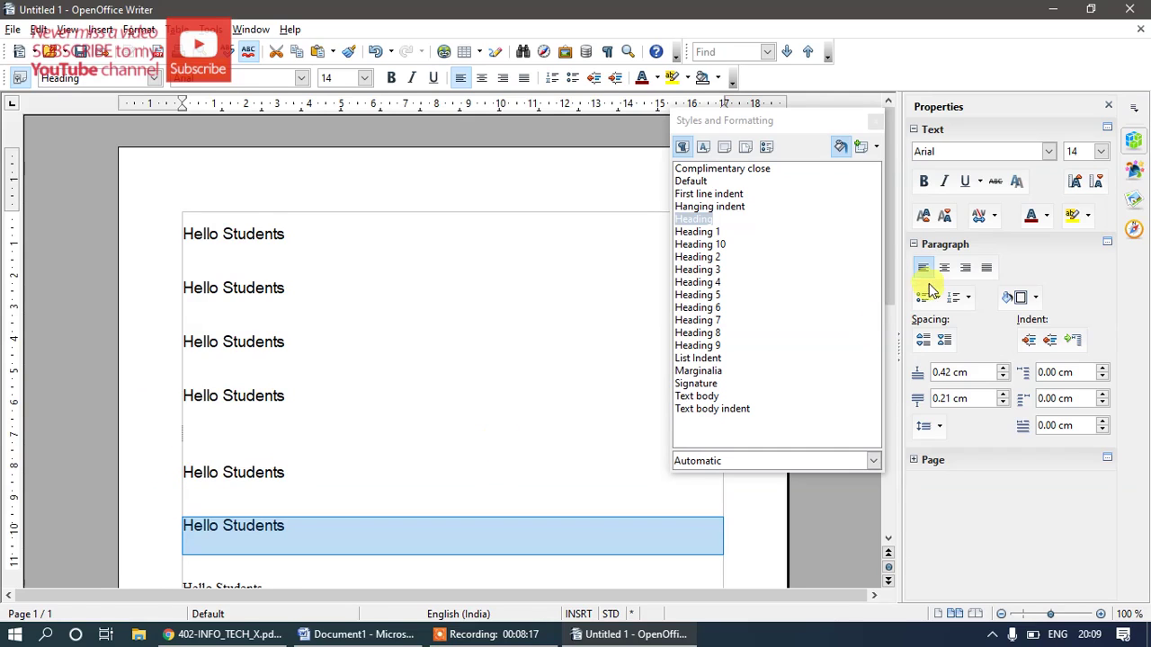
{"action": "left_click_drag", "start_coordinate": [891, 297], "coordinate": [895, 323]}
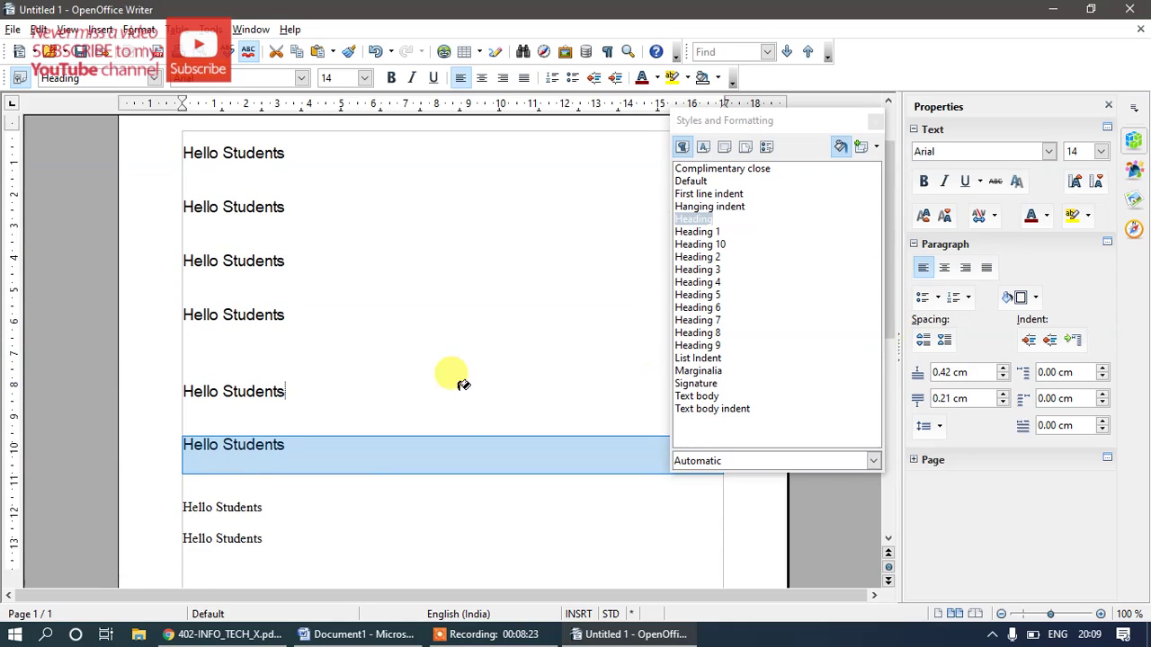
{"action": "left_click_drag", "start_coordinate": [282, 506], "coordinate": [177, 500]}
{"action": "left_click_drag", "start_coordinate": [268, 560], "coordinate": [185, 561]}
Step: Undo the Fill Format changes on all "Hello Students" paragraphs below the first one
{"action": "key", "text": "ctrl+z"}
{"action": "key", "text": "ctrl+z"}
{"action": "key", "text": "ctrl+z"}
{"action": "key", "text": "ctrl+z"}
{"action": "key", "text": "ctrl+z"}
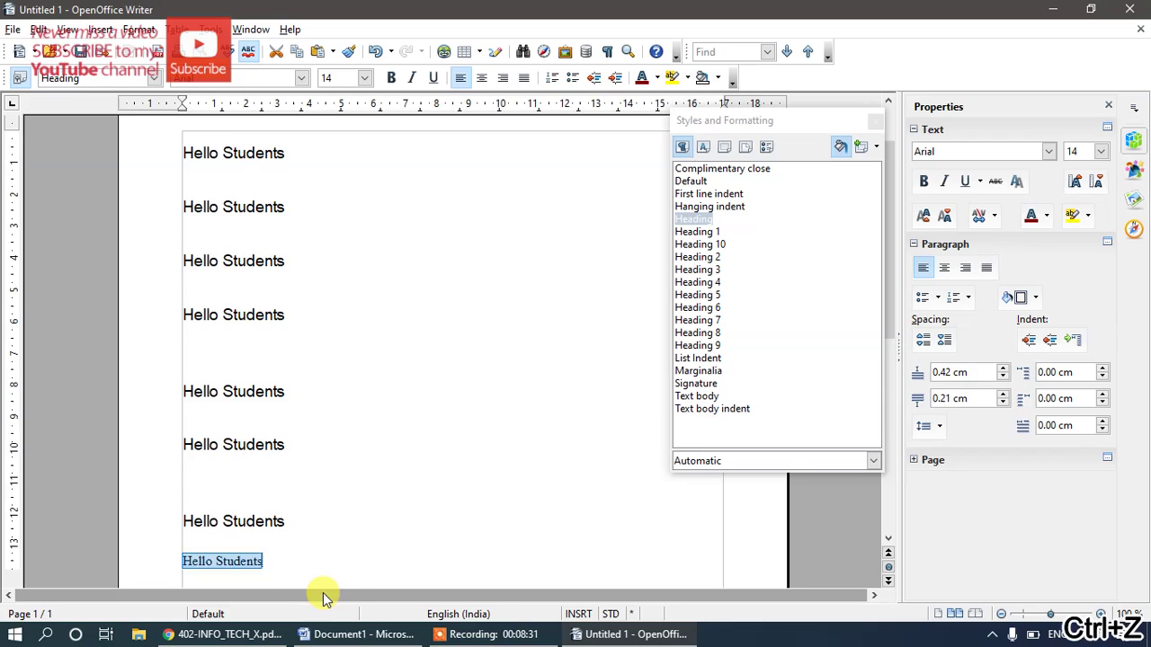
{"action": "key", "text": "ctrl+z"}
{"action": "key", "text": "ctrl+z"}
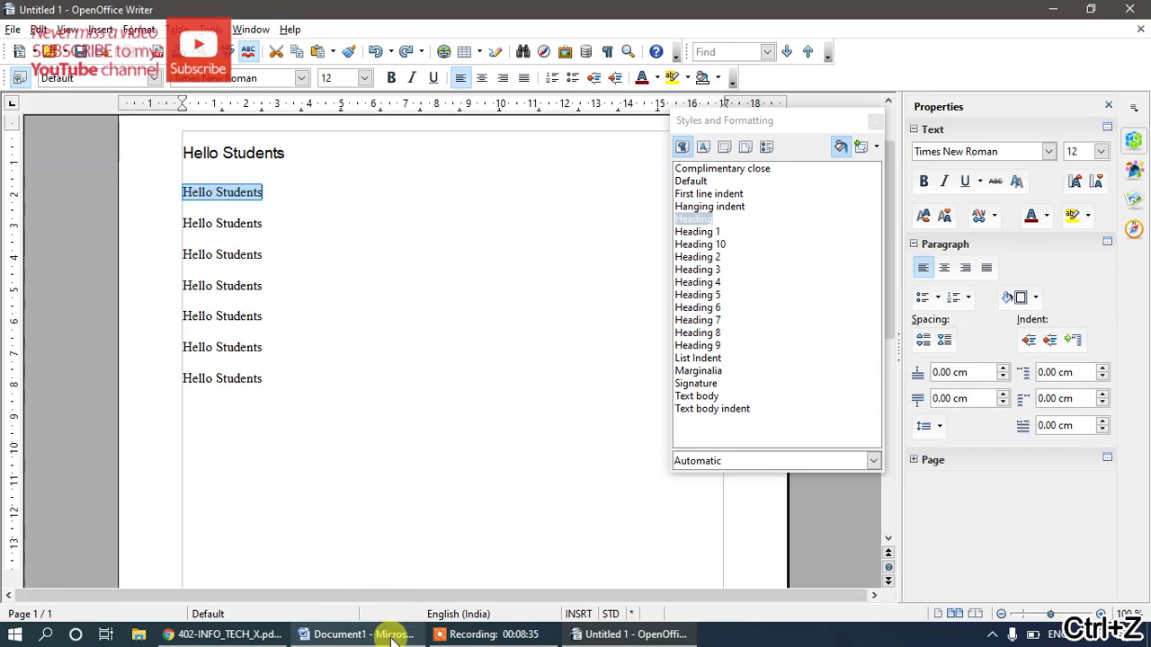
Step: Check the syllabus PDF in Chrome, mark the practical topic "Create and update new style from a selection", and return to Writer
{"action": "left_click_drag", "start_coordinate": [529, 635], "coordinate": [429, 629]}
{"action": "left_click", "coordinate": [224, 635]}
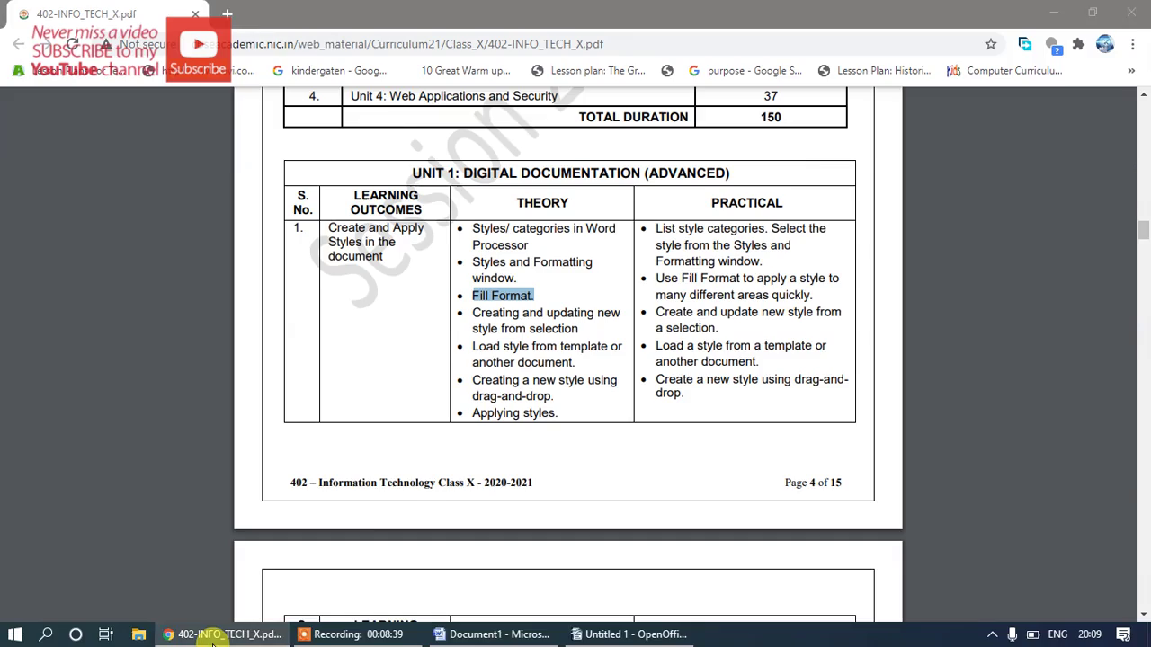
{"action": "left_click", "coordinate": [225, 637]}
{"action": "left_click", "coordinate": [225, 635]}
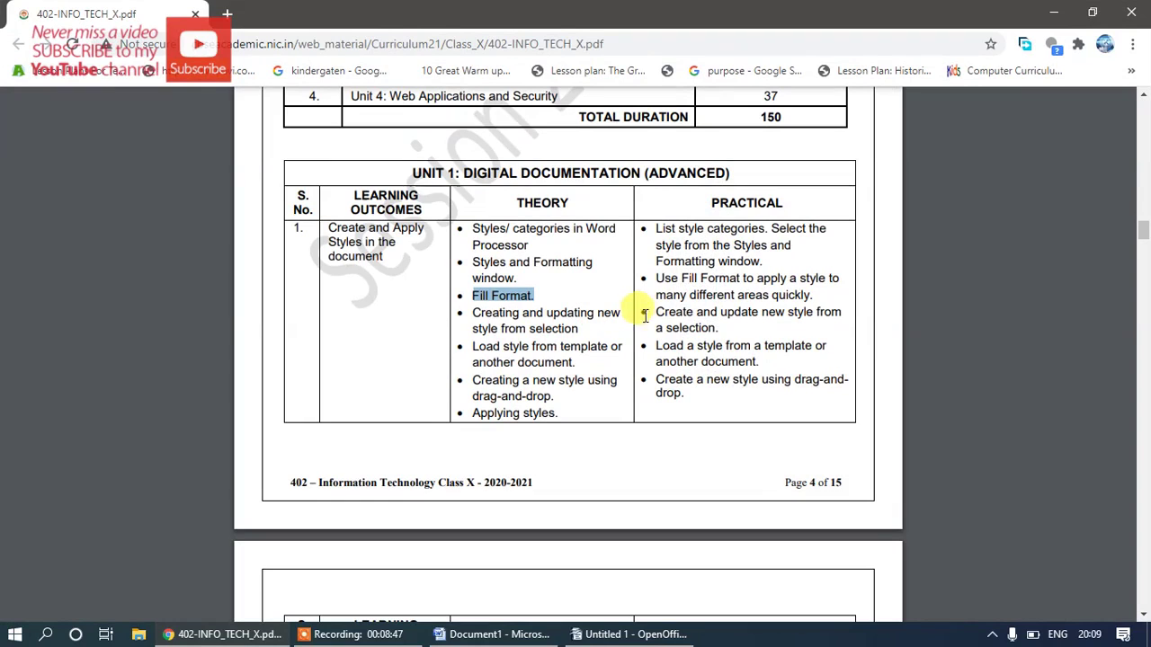
{"action": "left_click_drag", "start_coordinate": [651, 312], "coordinate": [698, 326]}
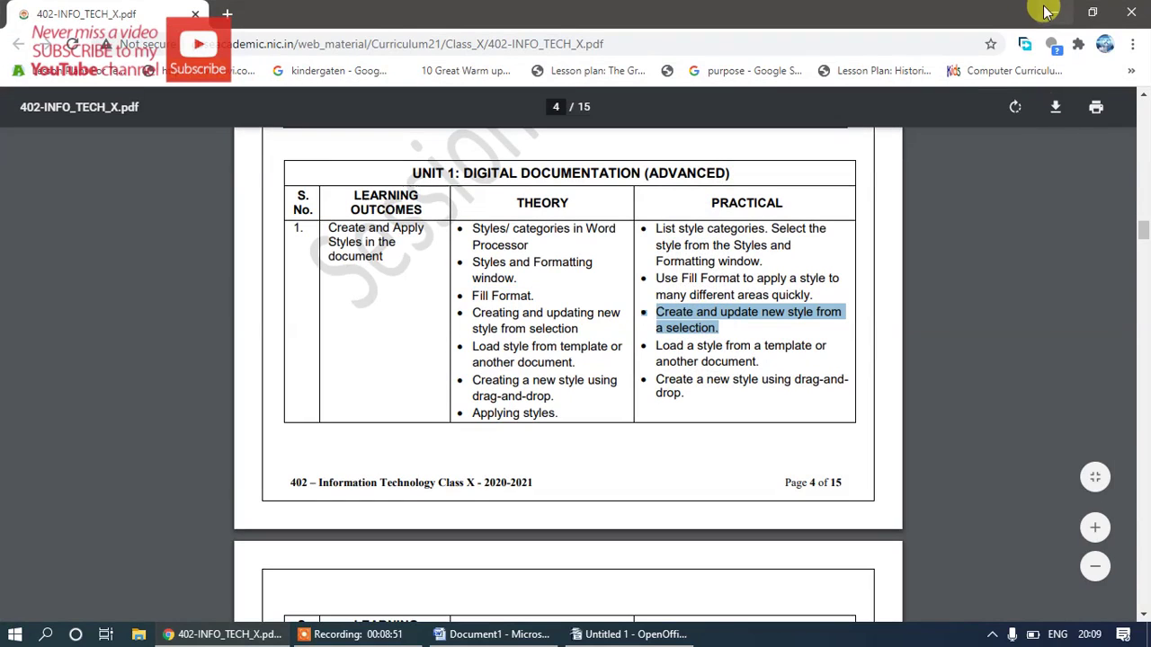
{"action": "left_click", "coordinate": [1049, 12]}
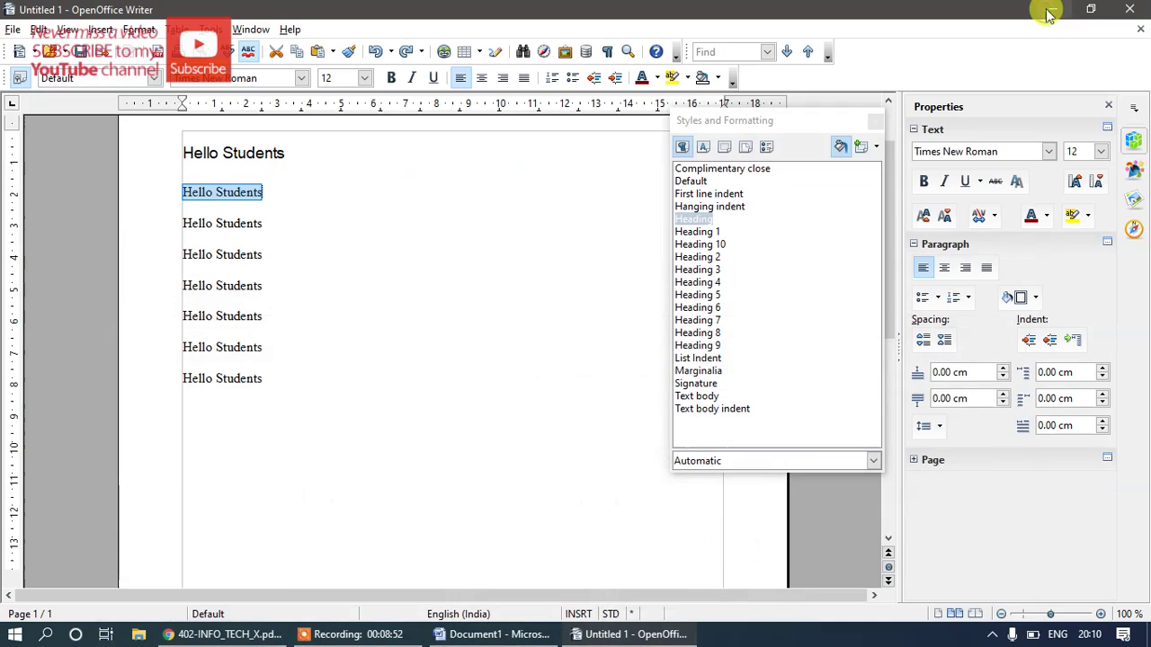
Step: Turn off Fill Format mode and make the second "Hello Students" bold, italic, 18 pt and dark red with yellow highlighting
{"action": "left_click", "coordinate": [596, 216]}
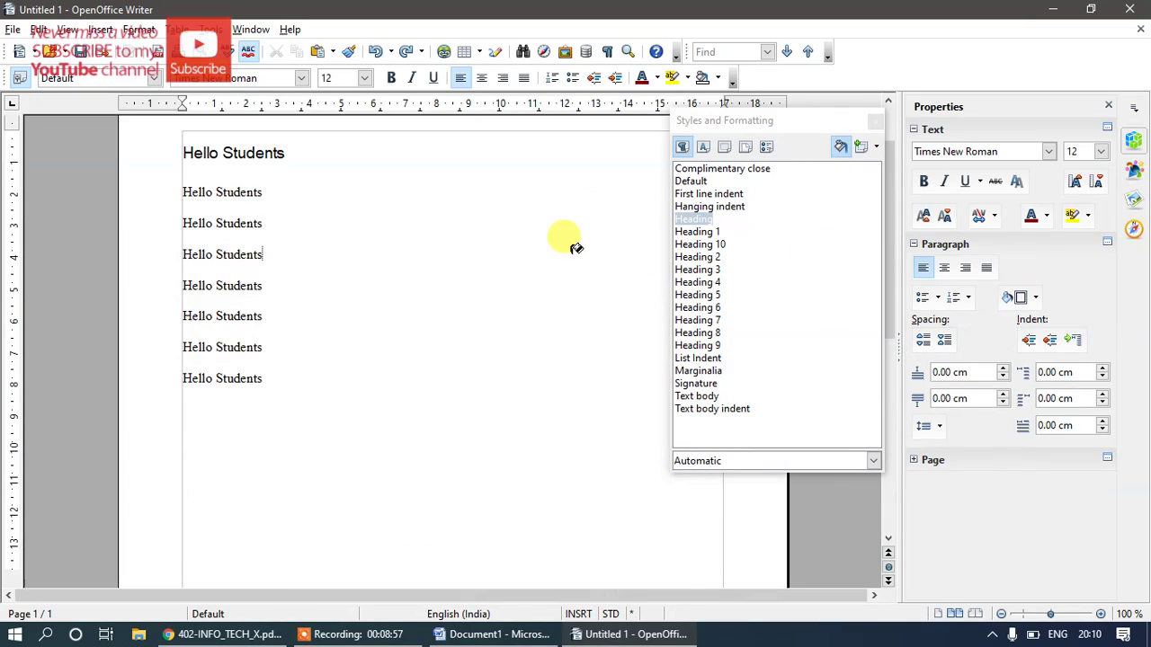
{"action": "left_click", "coordinate": [838, 147]}
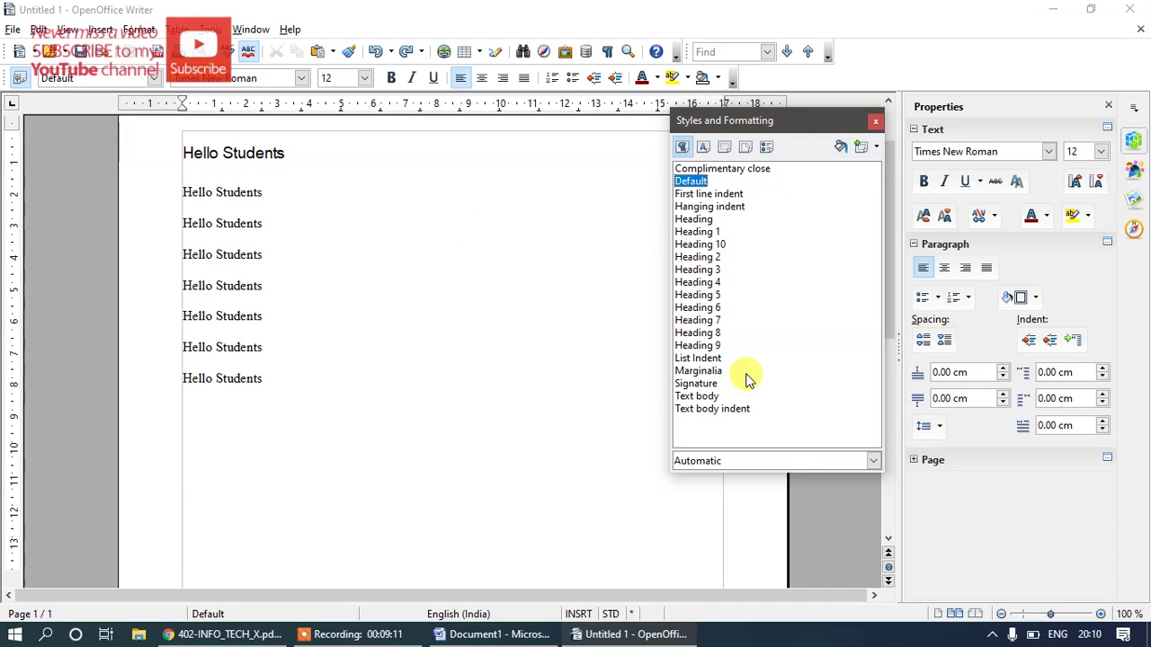
{"action": "left_click_drag", "start_coordinate": [267, 196], "coordinate": [189, 186]}
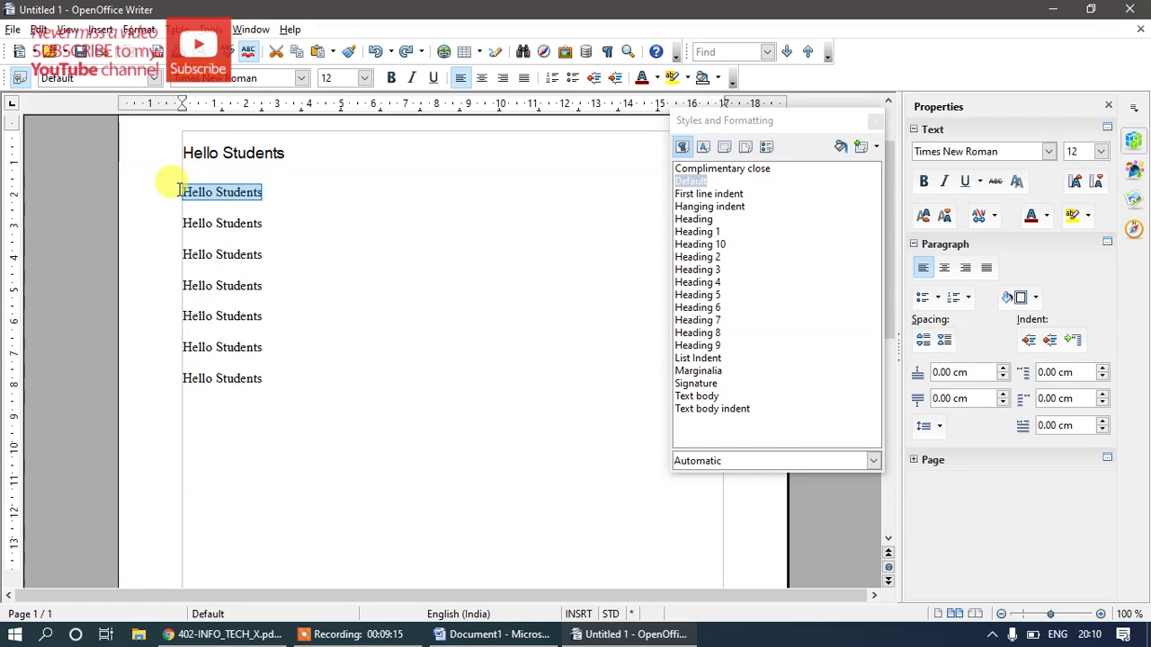
{"action": "left_click", "coordinate": [393, 79]}
{"action": "left_click", "coordinate": [364, 78]}
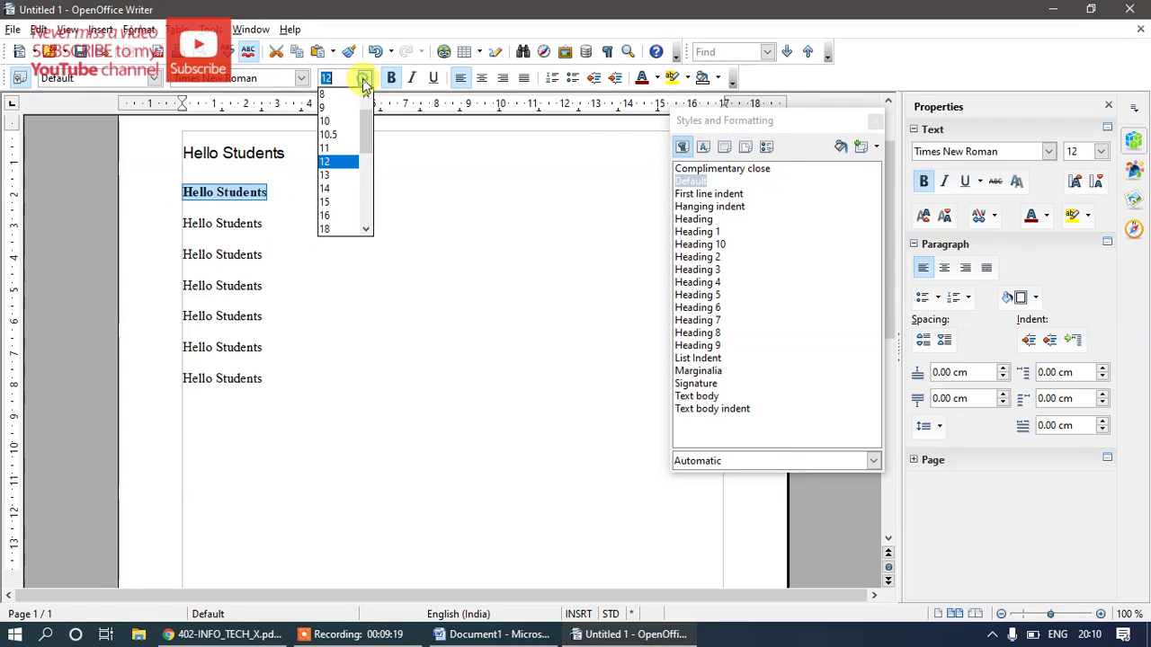
{"action": "left_click", "coordinate": [334, 225]}
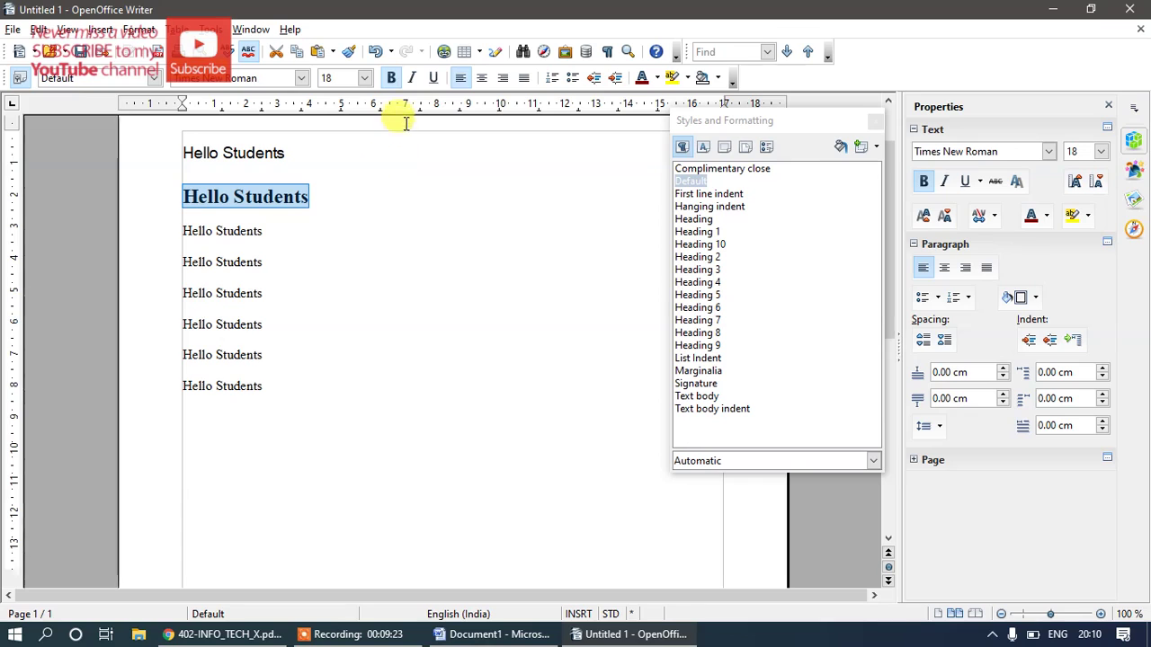
{"action": "left_click", "coordinate": [413, 80]}
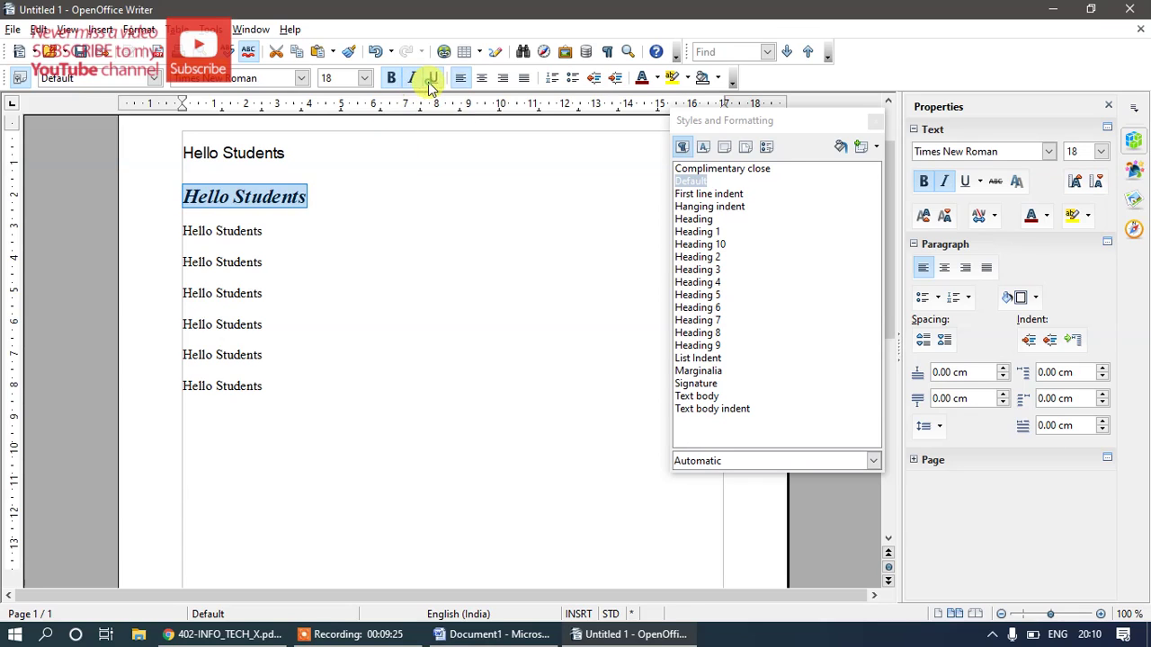
{"action": "left_click", "coordinate": [670, 80]}
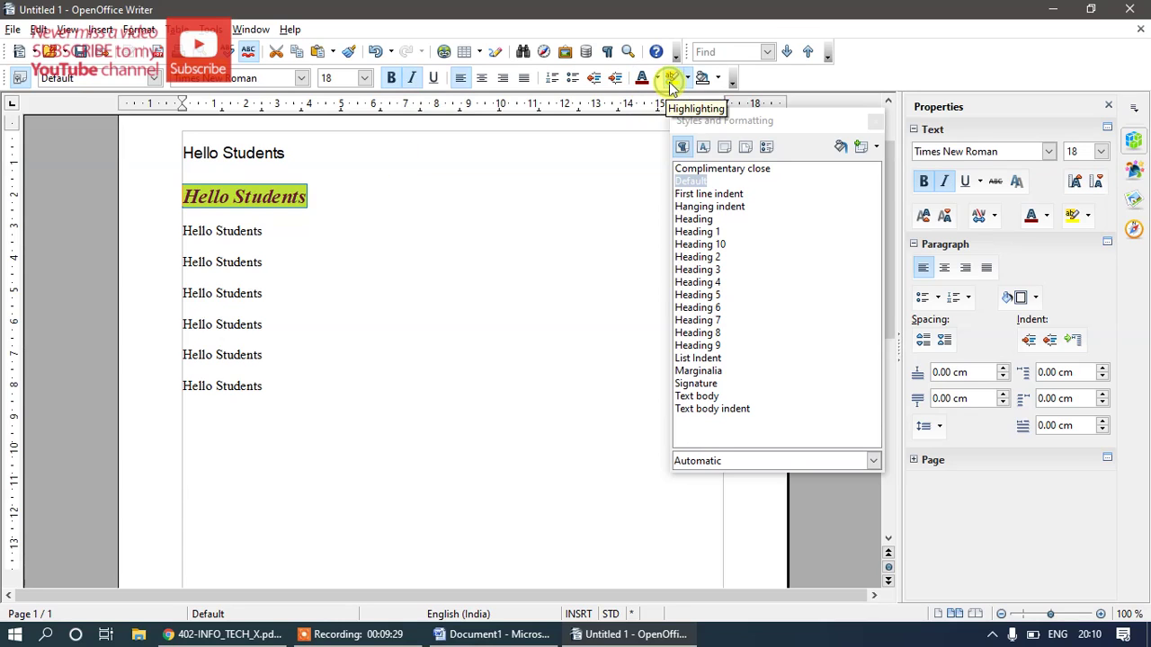
{"action": "left_click", "coordinate": [410, 246]}
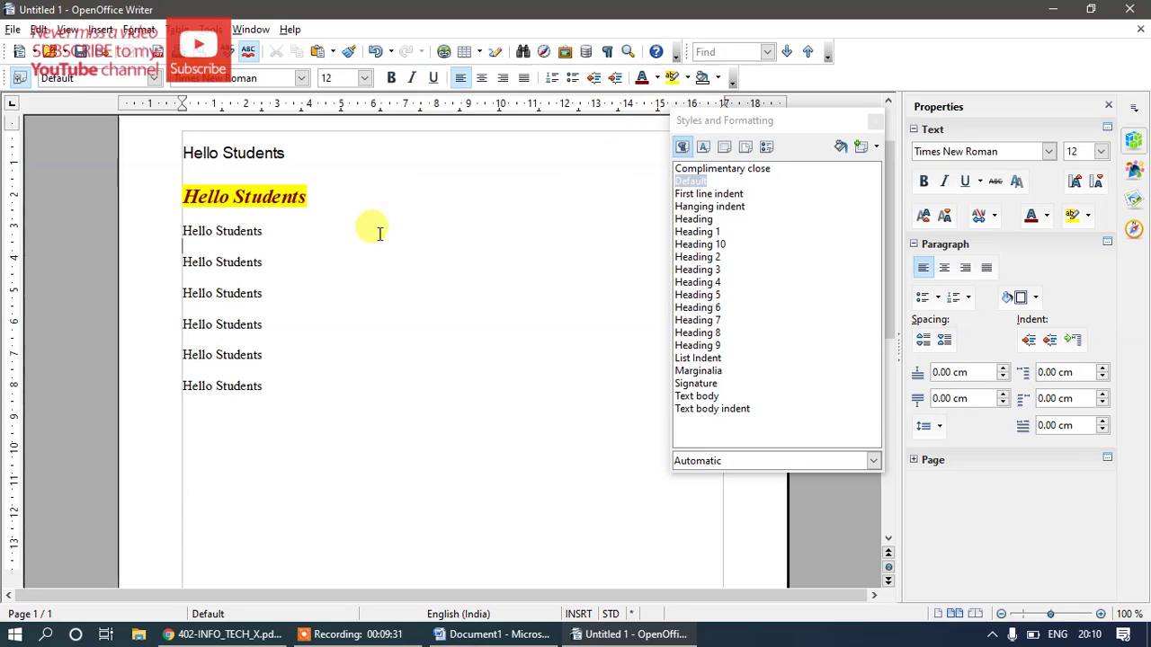
Step: Create a paragraph style named Style from the highlighted second "Hello Students" and update it from the same selection
{"action": "left_click", "coordinate": [319, 196]}
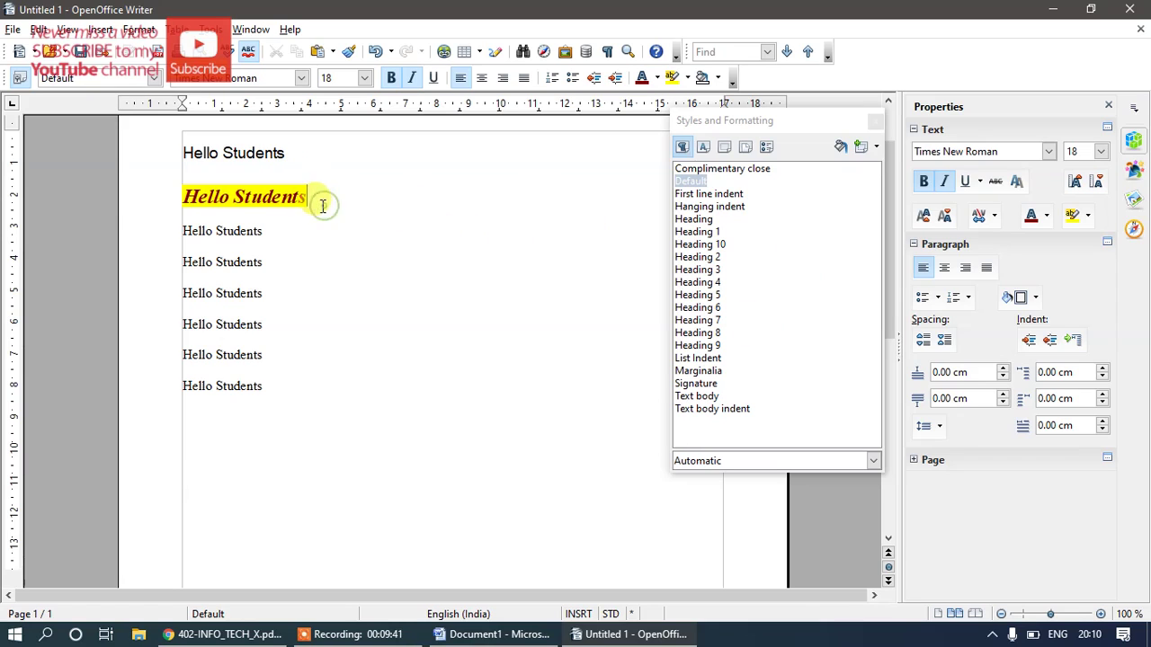
{"action": "left_click_drag", "start_coordinate": [322, 206], "coordinate": [184, 199]}
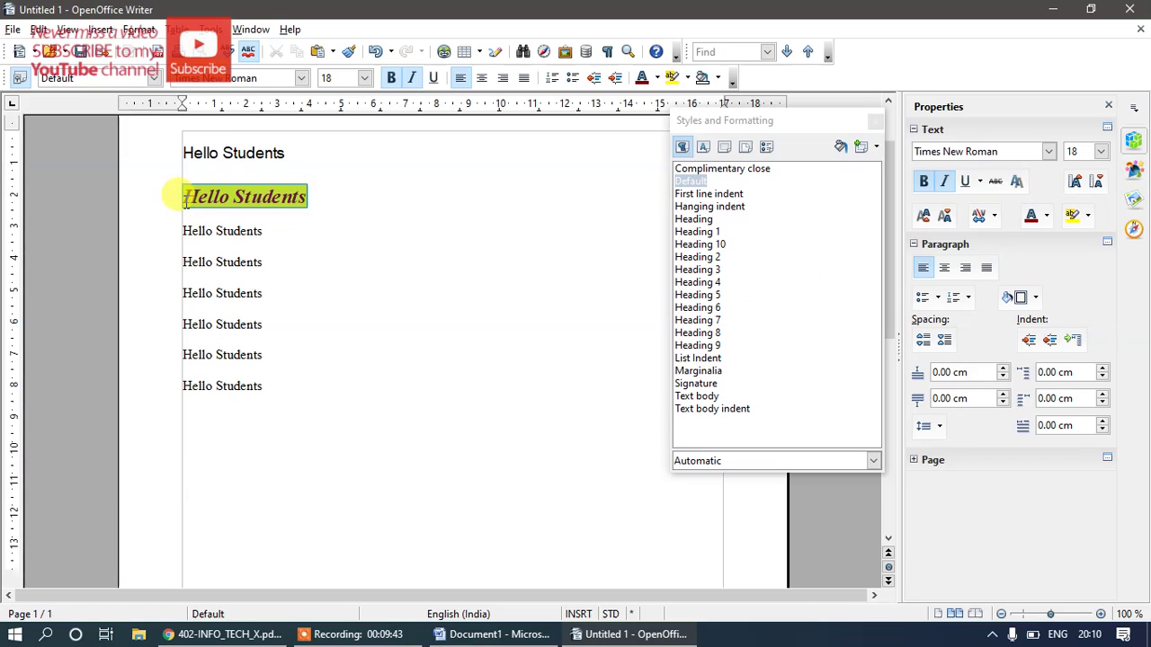
{"action": "left_click", "coordinate": [877, 149]}
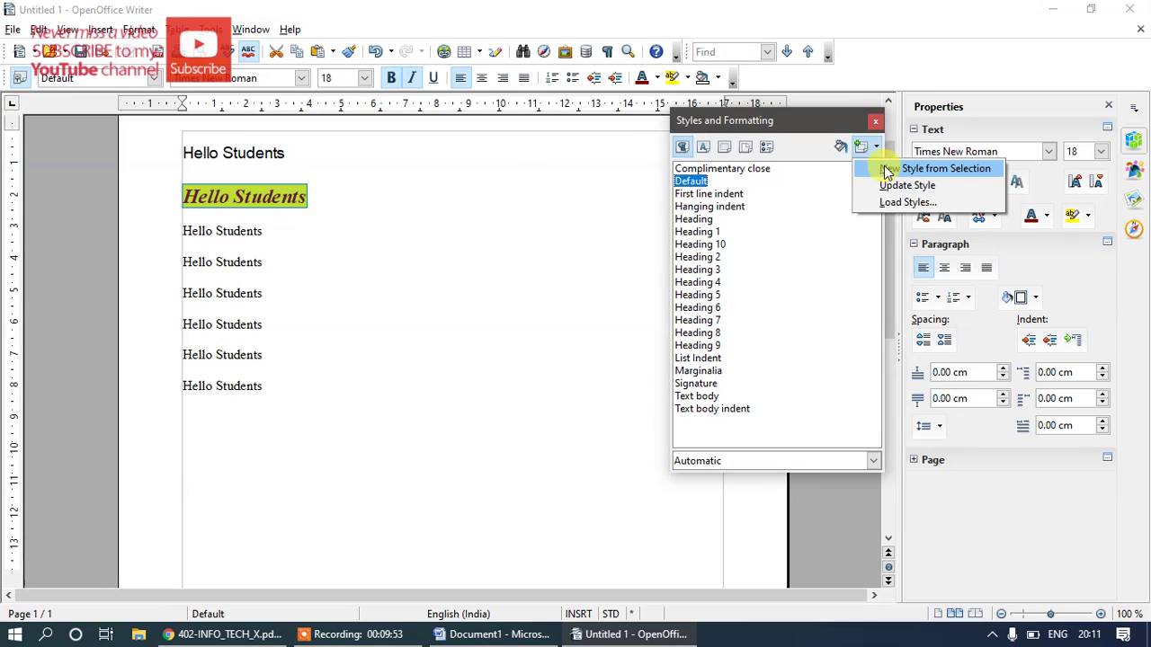
{"action": "left_click", "coordinate": [877, 148]}
{"action": "left_click", "coordinate": [877, 147]}
{"action": "left_click", "coordinate": [935, 170]}
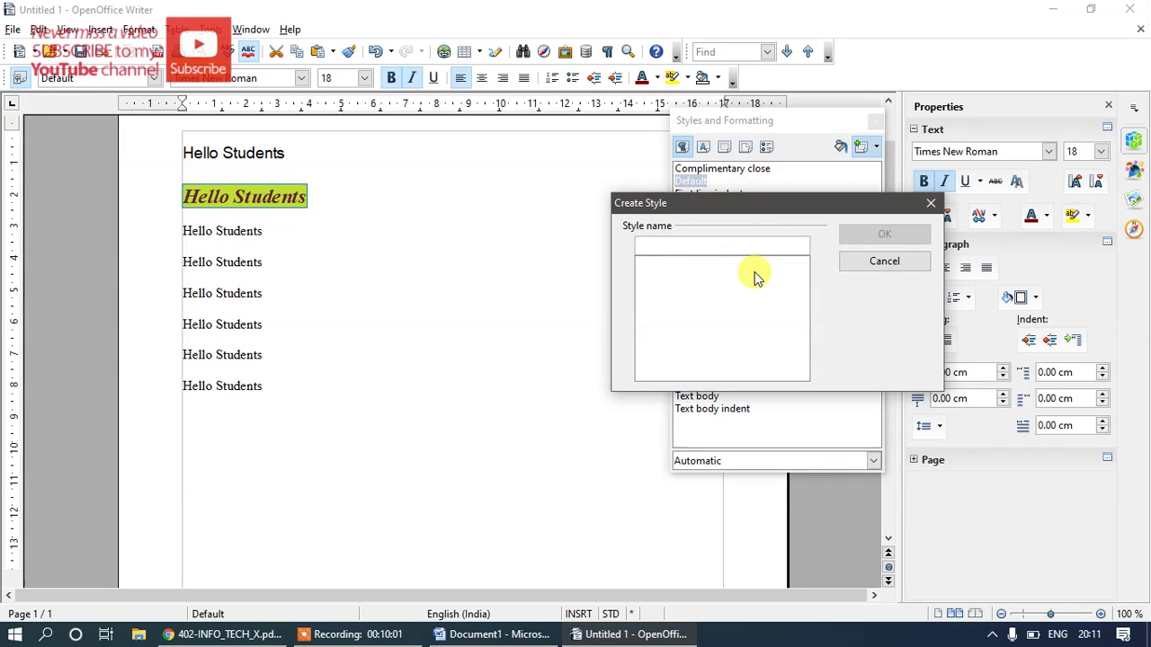
{"action": "type", "text": "Style"}
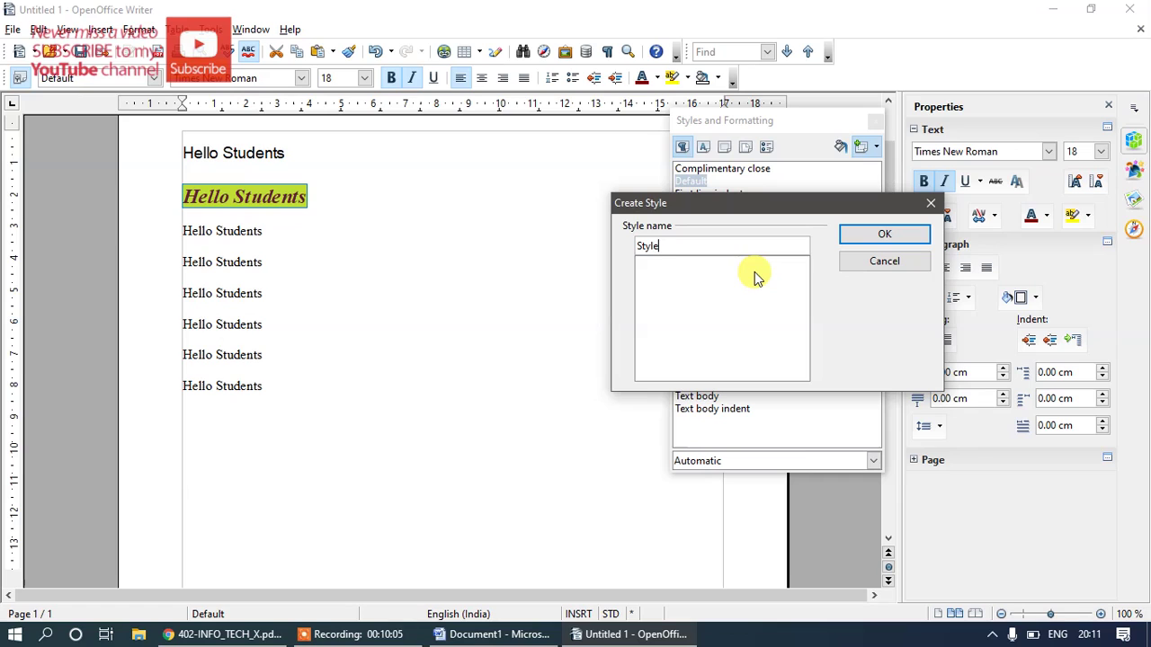
{"action": "left_click", "coordinate": [869, 235]}
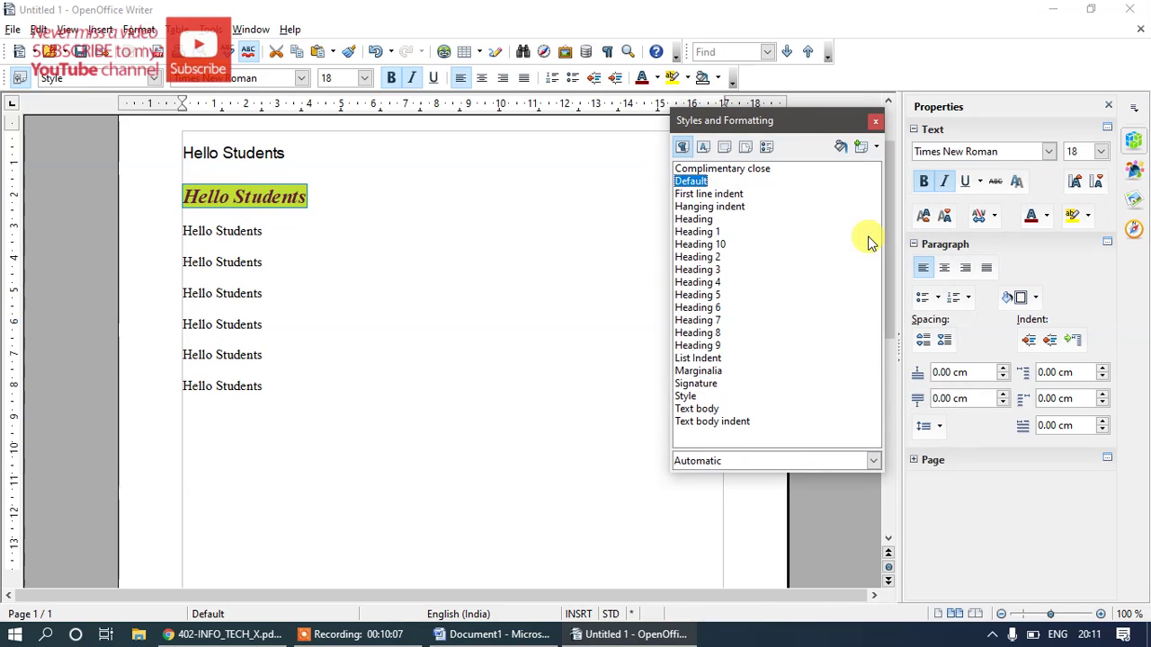
{"action": "left_click", "coordinate": [876, 148]}
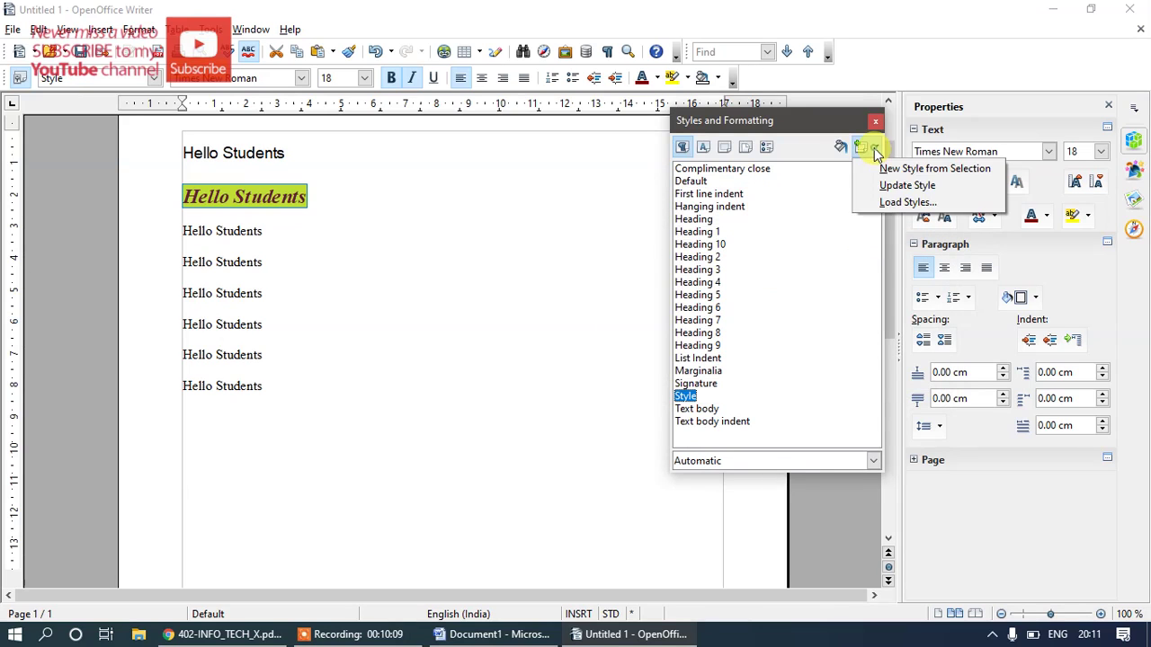
{"action": "left_click", "coordinate": [890, 186]}
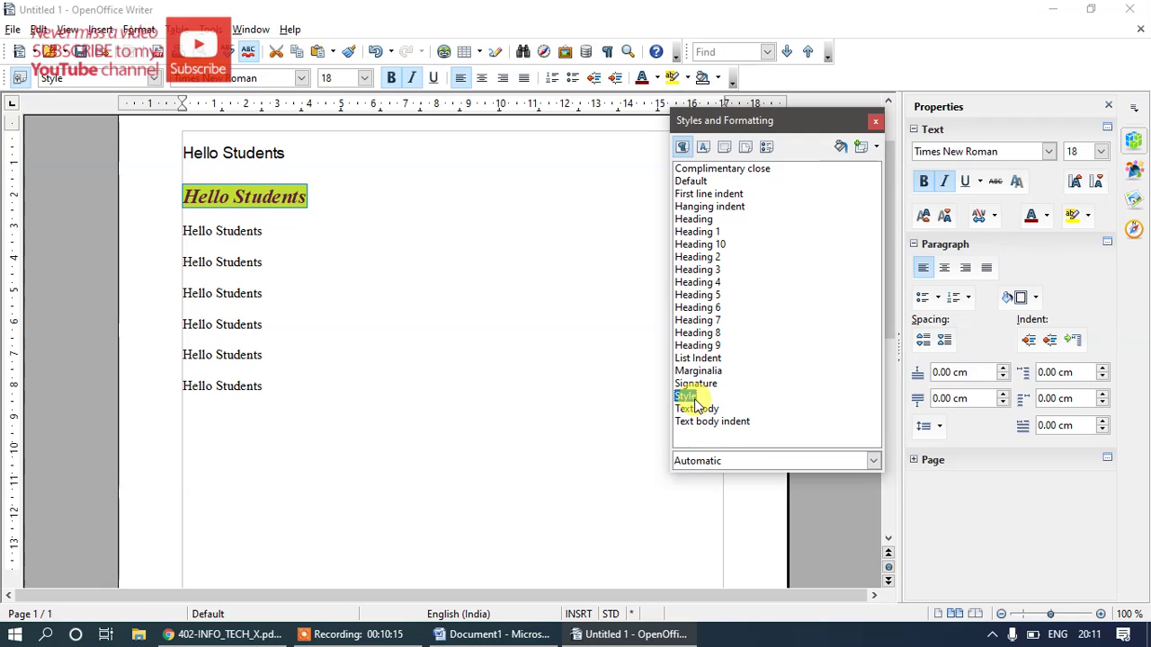
Step: Apply the custom paragraph style Style to the fourth "Hello Students" line
{"action": "left_click", "coordinate": [266, 263]}
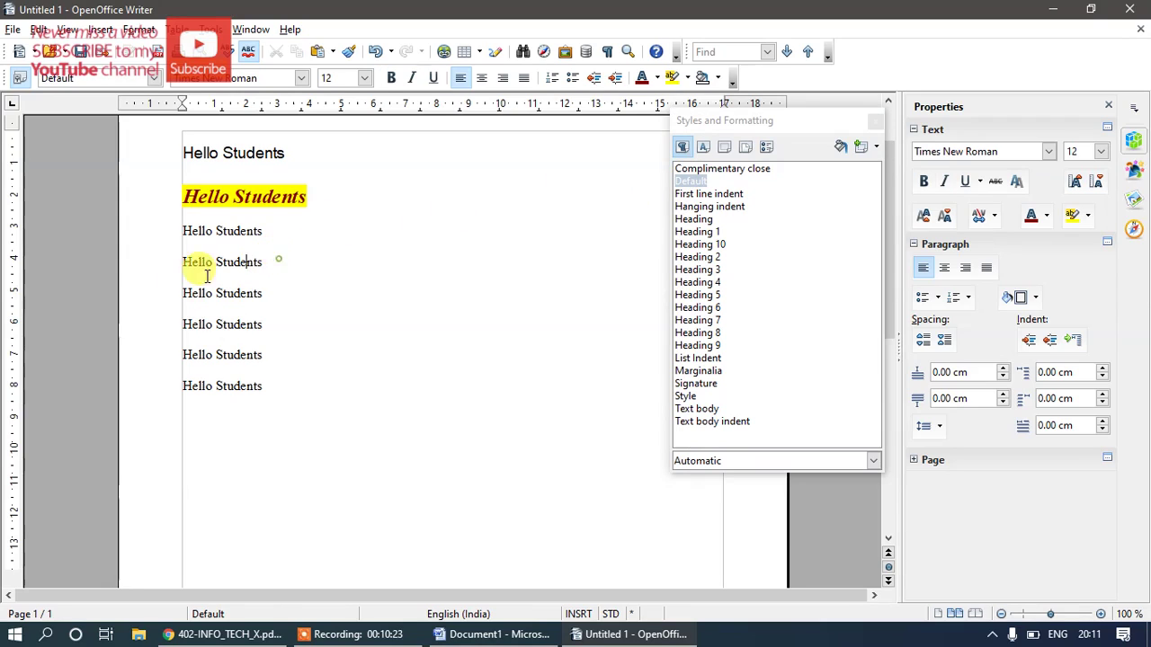
{"action": "left_click", "coordinate": [181, 263], "text": "shift"}
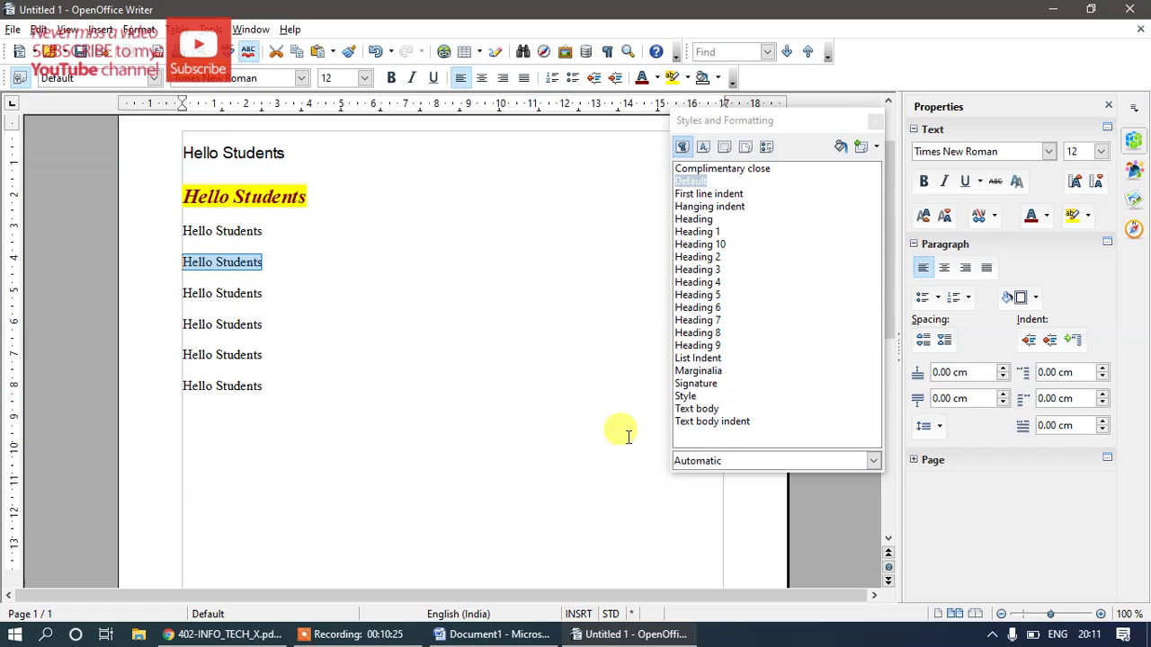
{"action": "double_click", "coordinate": [687, 396]}
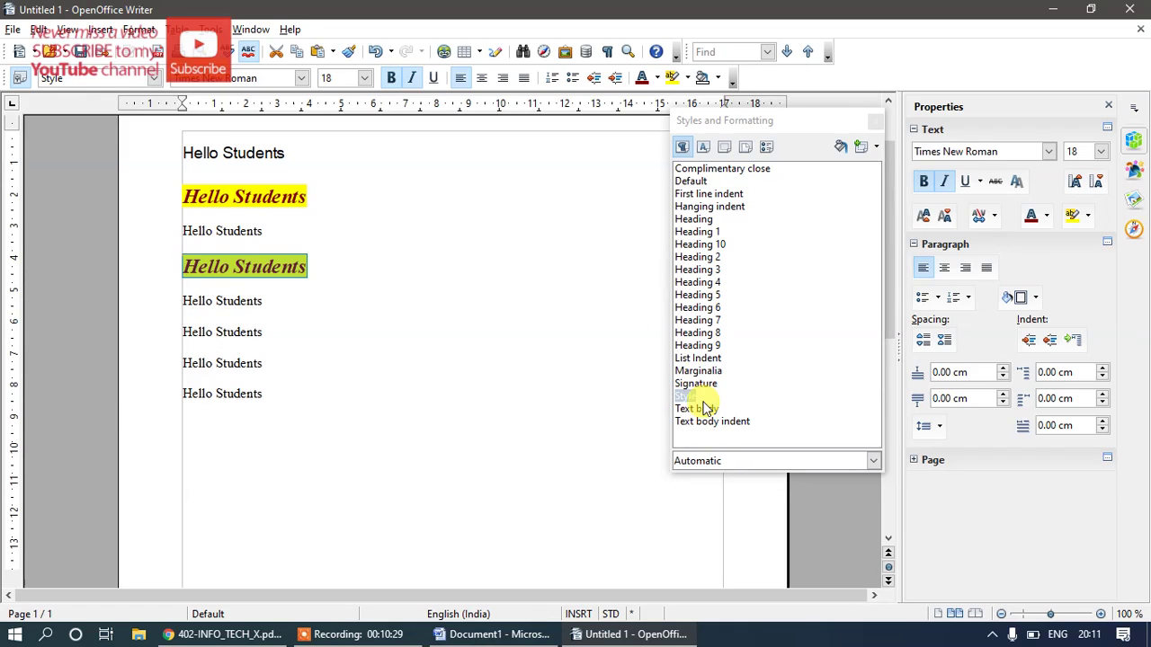
{"action": "left_click", "coordinate": [332, 260]}
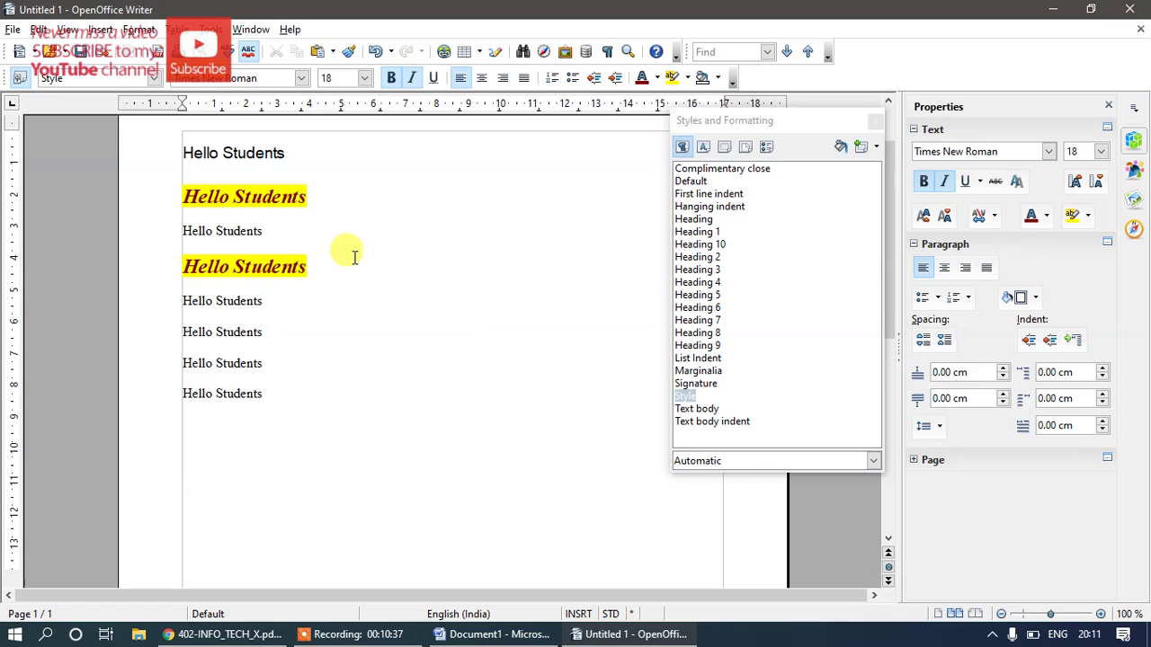
Step: Format the third "Hello Students" as 15 pt, dark red and bold
{"action": "left_click_drag", "start_coordinate": [265, 231], "coordinate": [177, 231]}
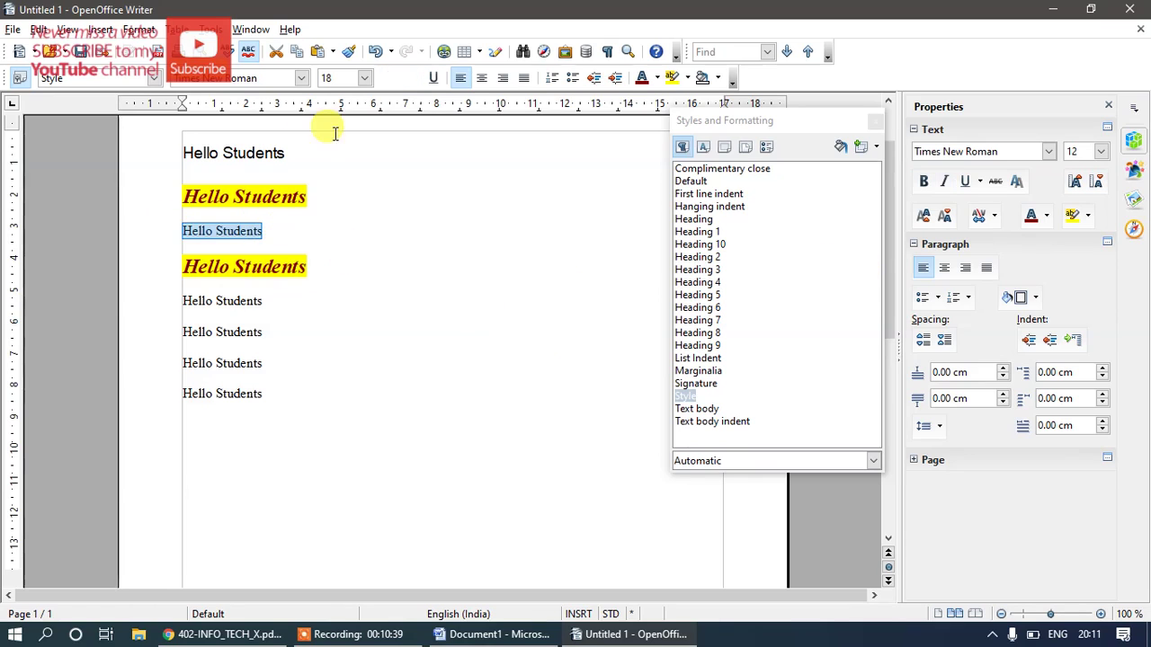
{"action": "left_click", "coordinate": [365, 79]}
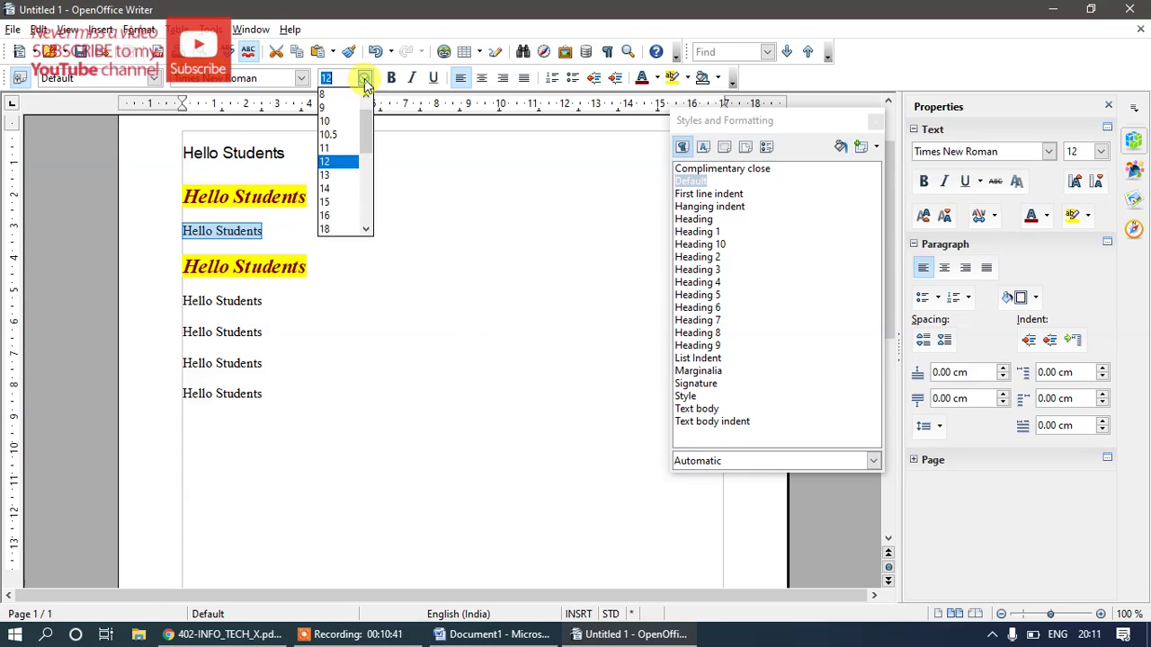
{"action": "left_click", "coordinate": [335, 205]}
{"action": "left_click", "coordinate": [641, 79]}
{"action": "left_click", "coordinate": [521, 220]}
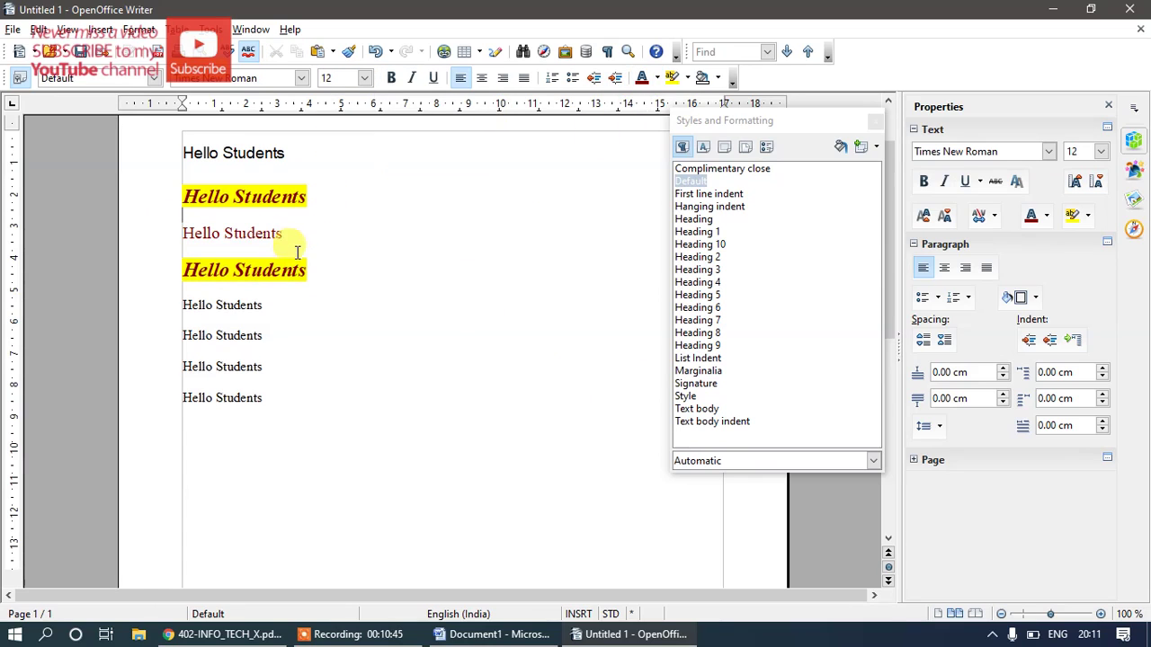
{"action": "left_click_drag", "start_coordinate": [287, 236], "coordinate": [178, 236]}
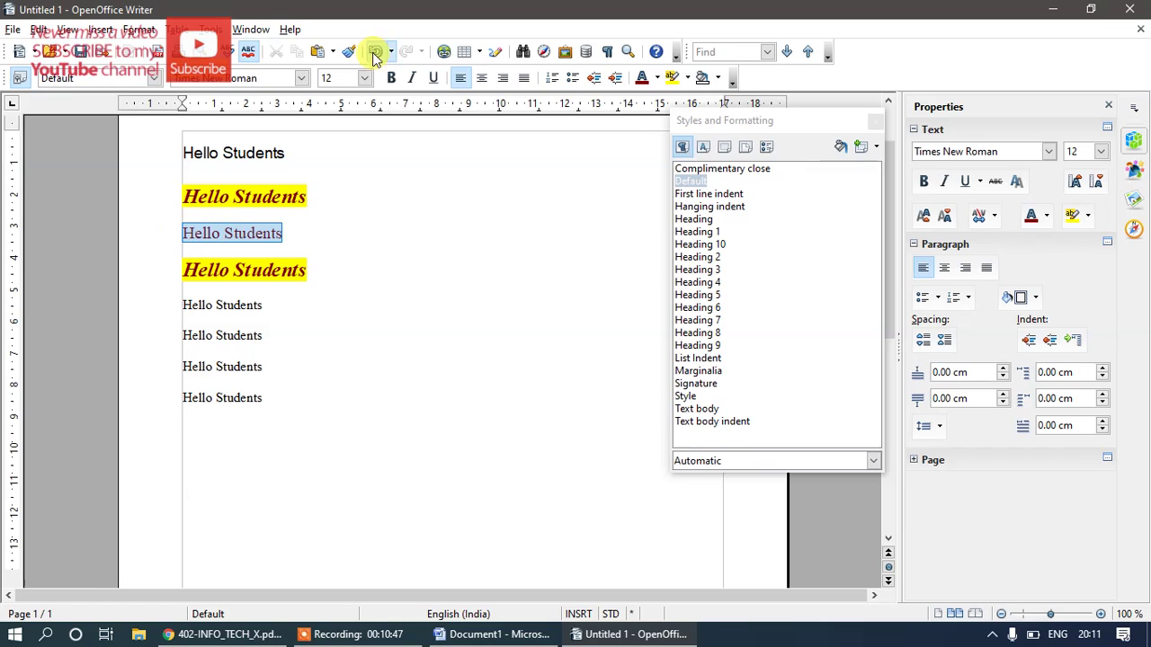
{"action": "left_click", "coordinate": [391, 79]}
{"action": "left_click", "coordinate": [392, 225]}
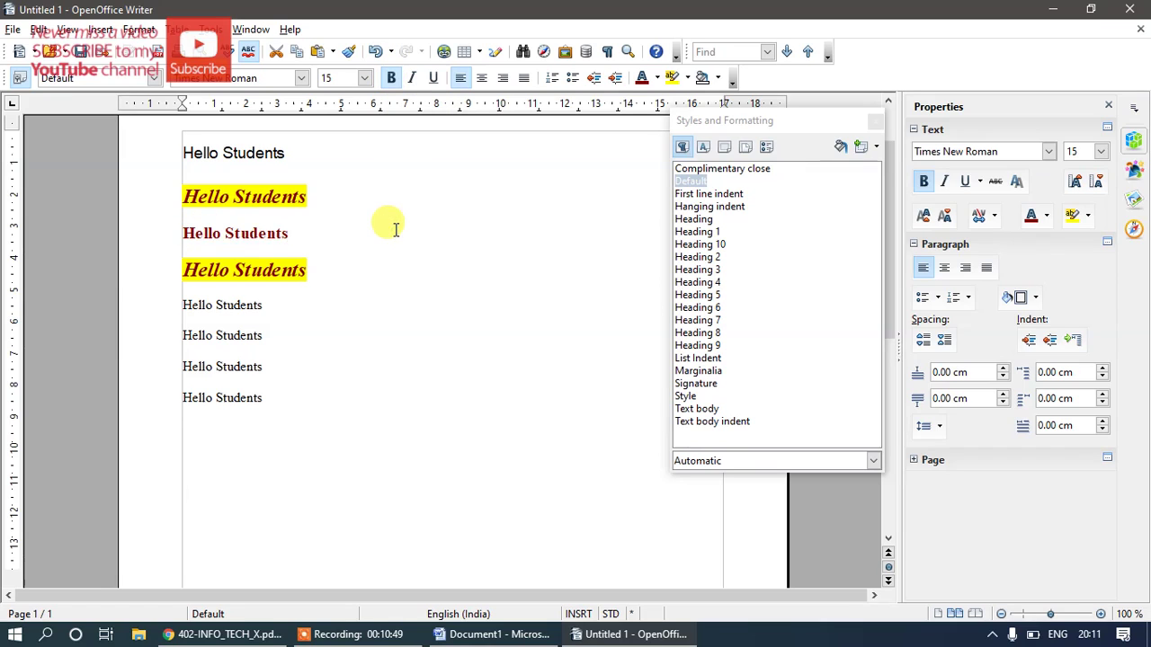
{"action": "left_click_drag", "start_coordinate": [314, 237], "coordinate": [180, 233]}
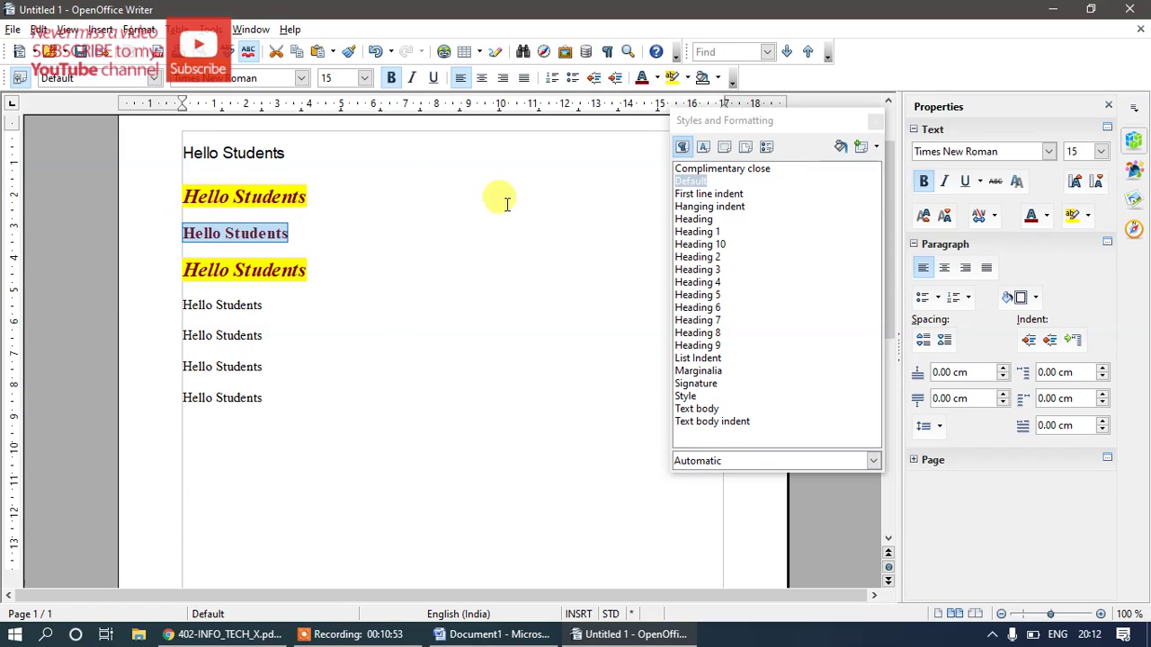
{"action": "left_click", "coordinate": [879, 150]}
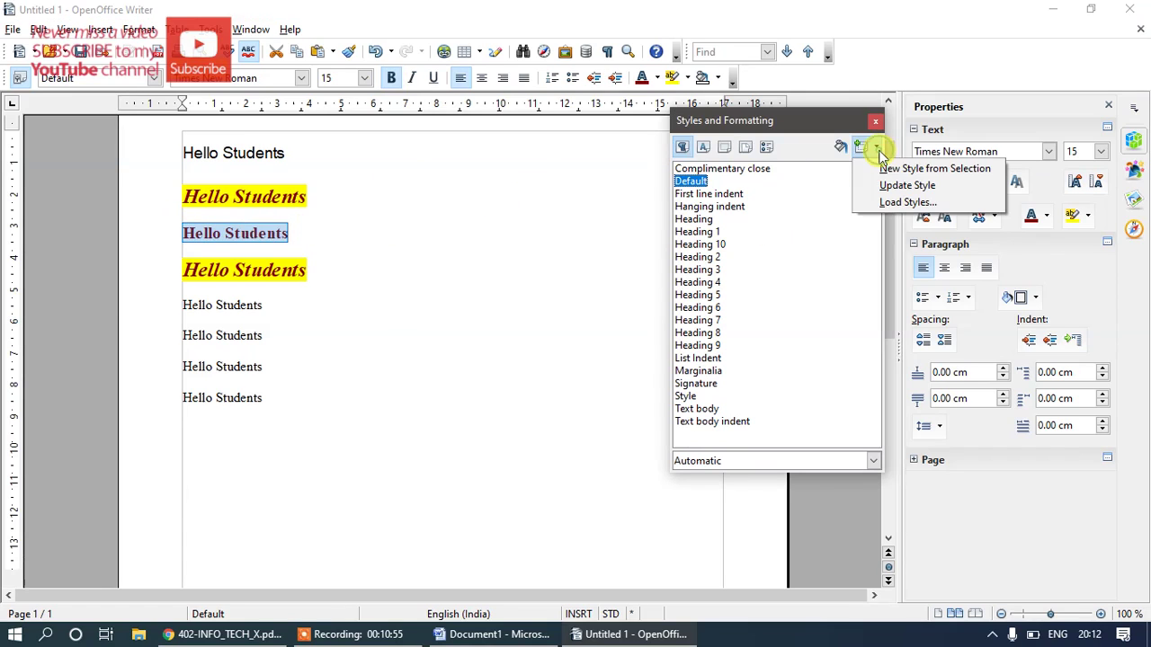
{"action": "left_click", "coordinate": [585, 274]}
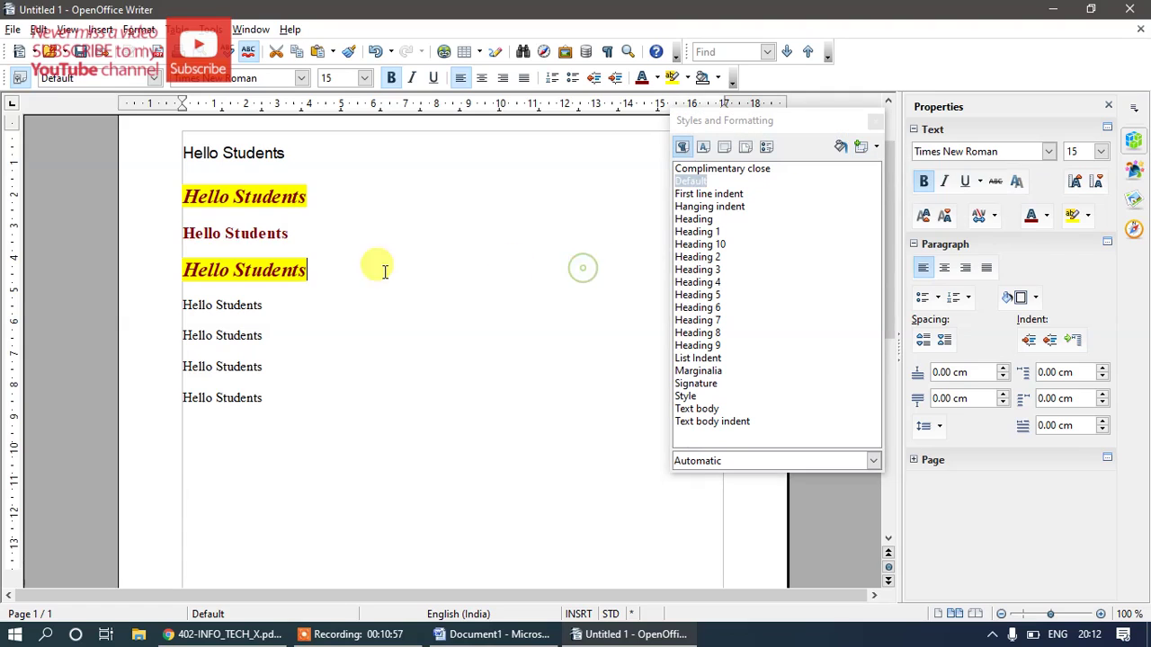
Step: Create a paragraph style named Style1 from the dark red third "Hello Students" and update it from the same selection
{"action": "left_click_drag", "start_coordinate": [291, 232], "coordinate": [183, 232]}
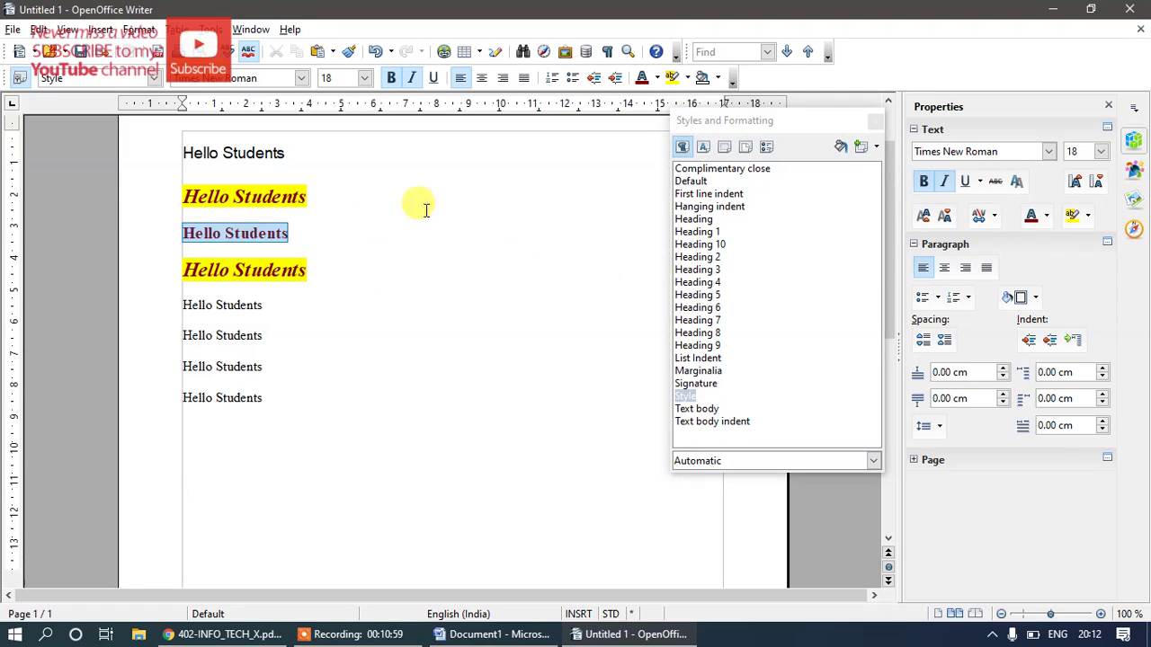
{"action": "double_click", "coordinate": [742, 180]}
{"action": "left_click", "coordinate": [878, 151]}
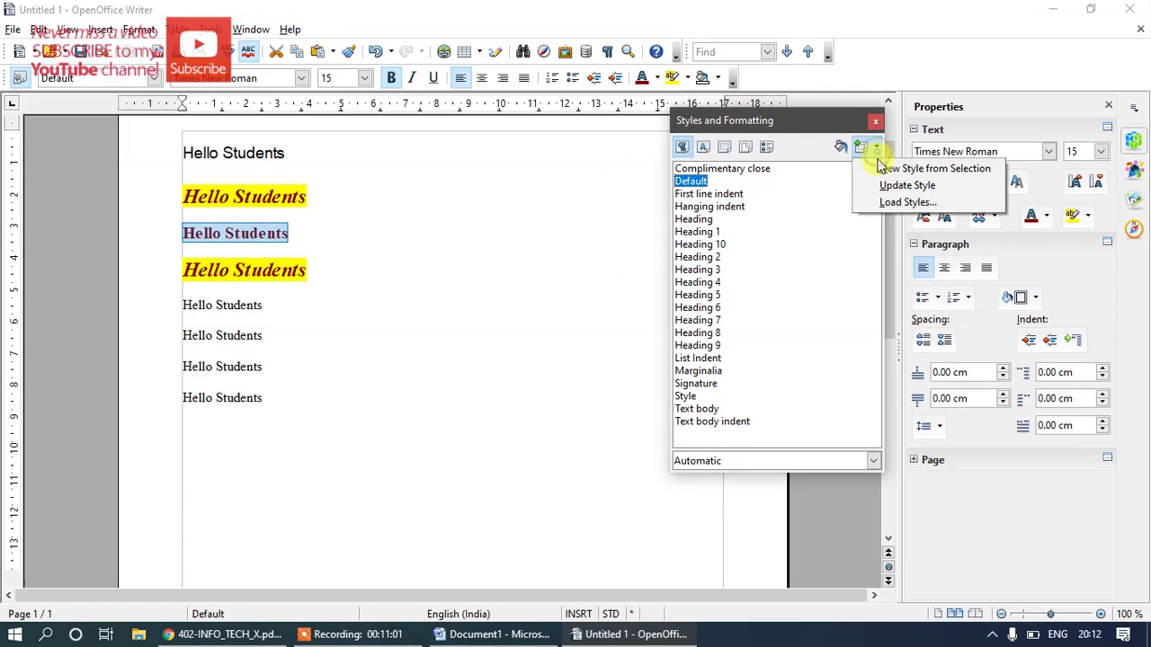
{"action": "left_click", "coordinate": [899, 171]}
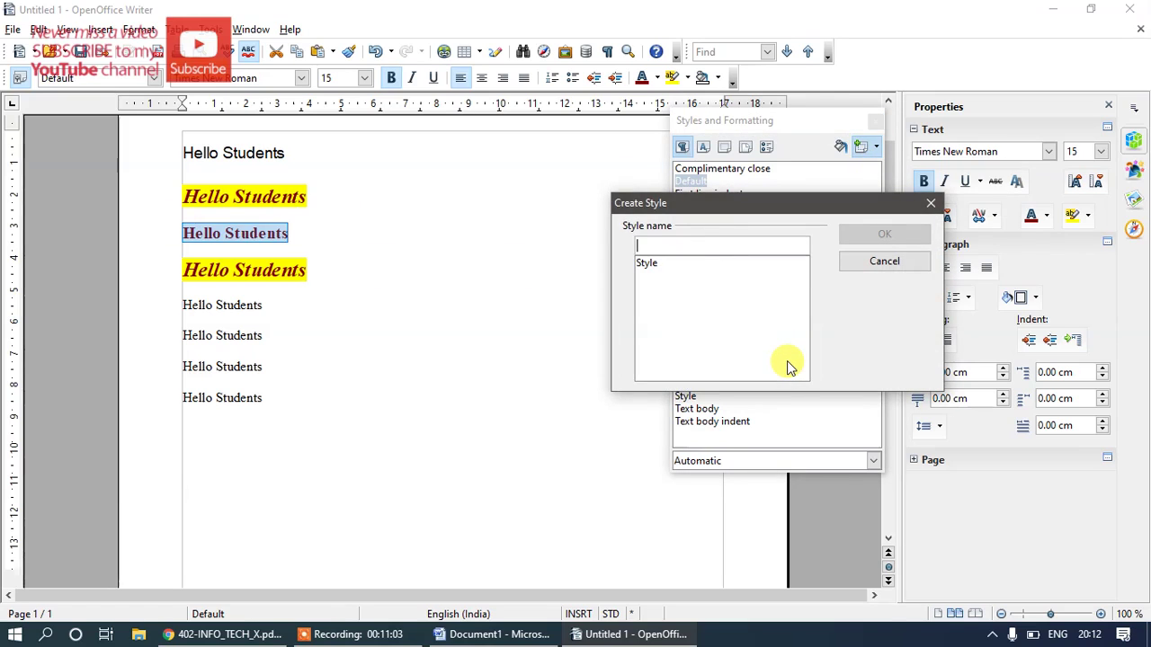
{"action": "left_click", "coordinate": [674, 263]}
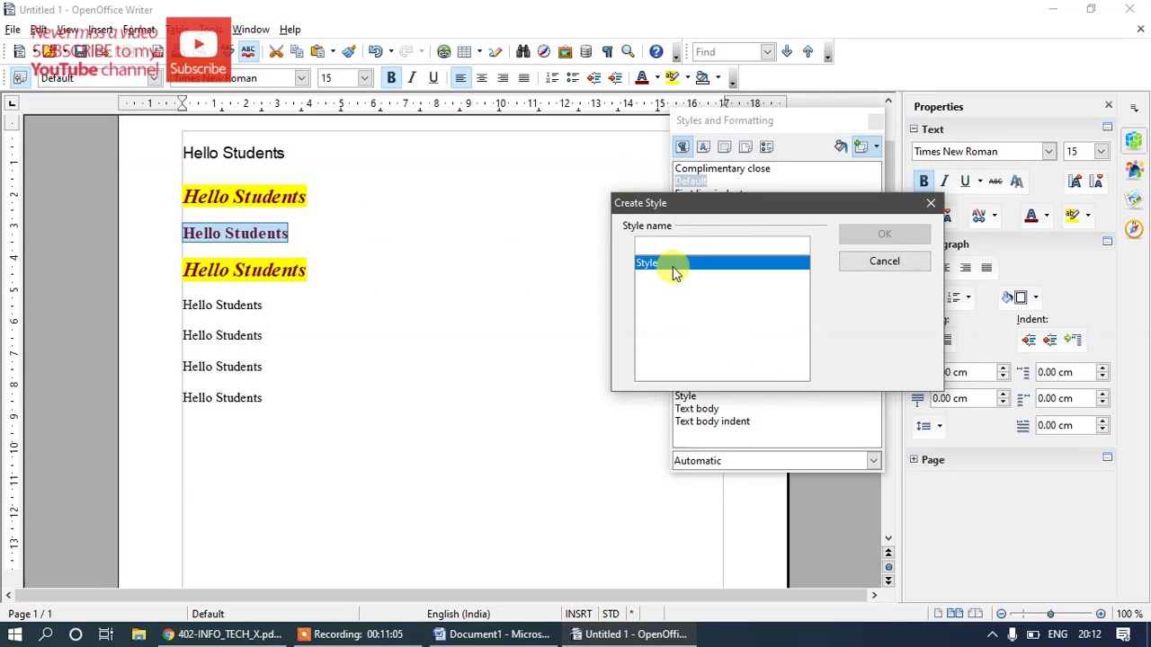
{"action": "left_click", "coordinate": [687, 246]}
{"action": "type", "text": "1"}
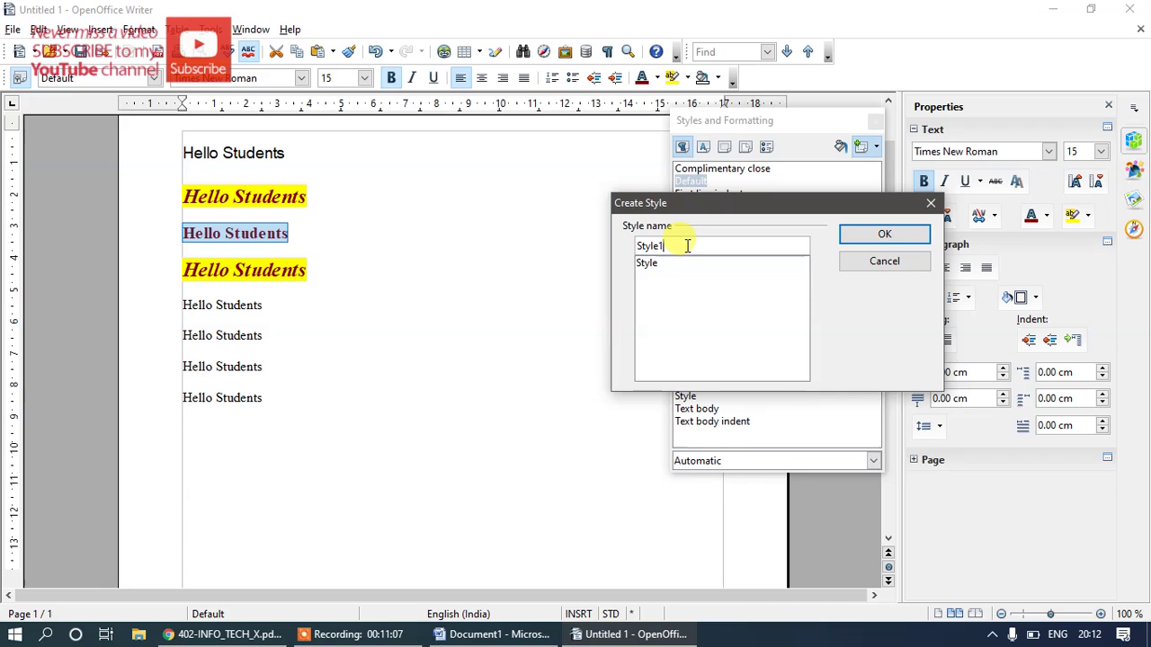
{"action": "left_click", "coordinate": [852, 235]}
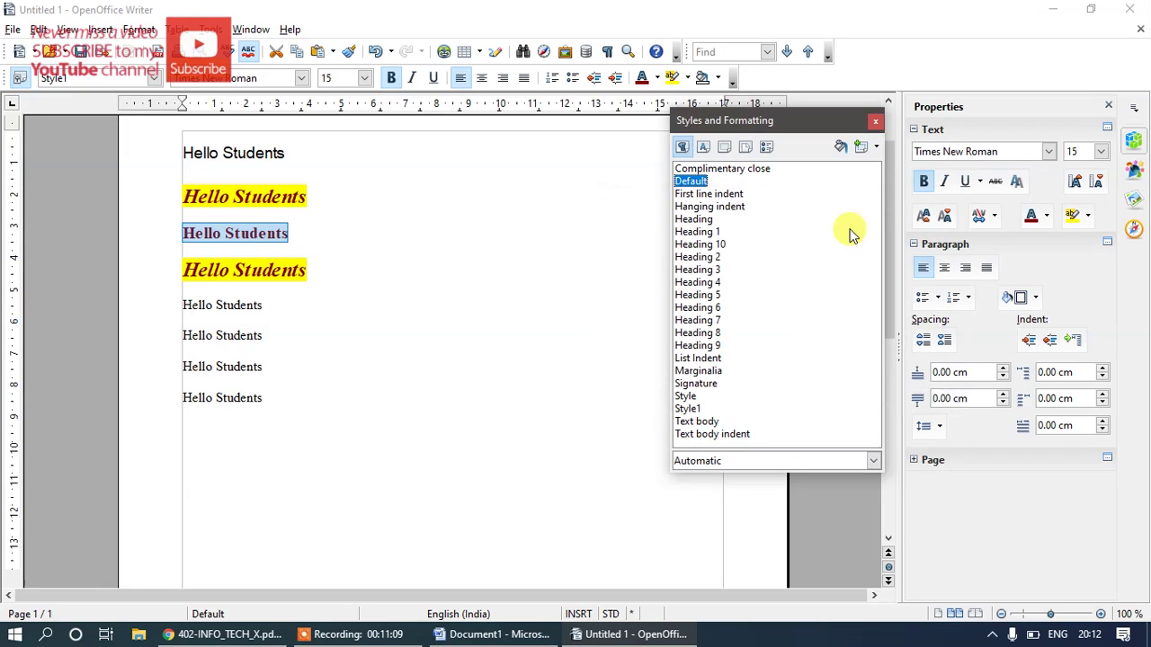
{"action": "left_click", "coordinate": [877, 148]}
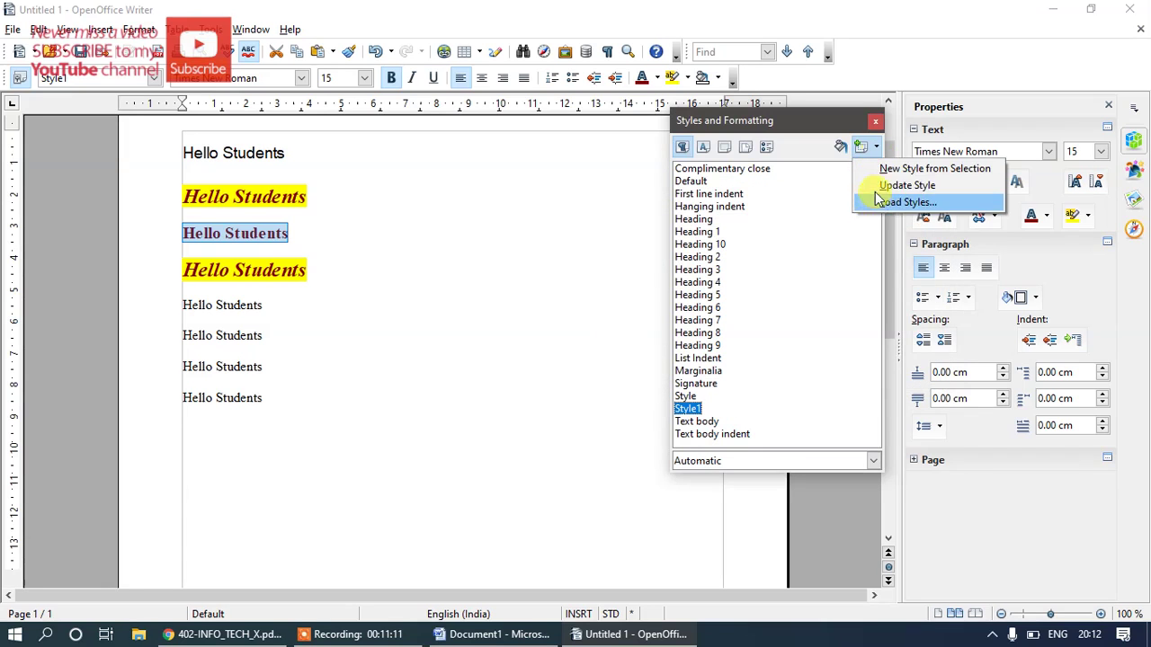
{"action": "left_click", "coordinate": [878, 186]}
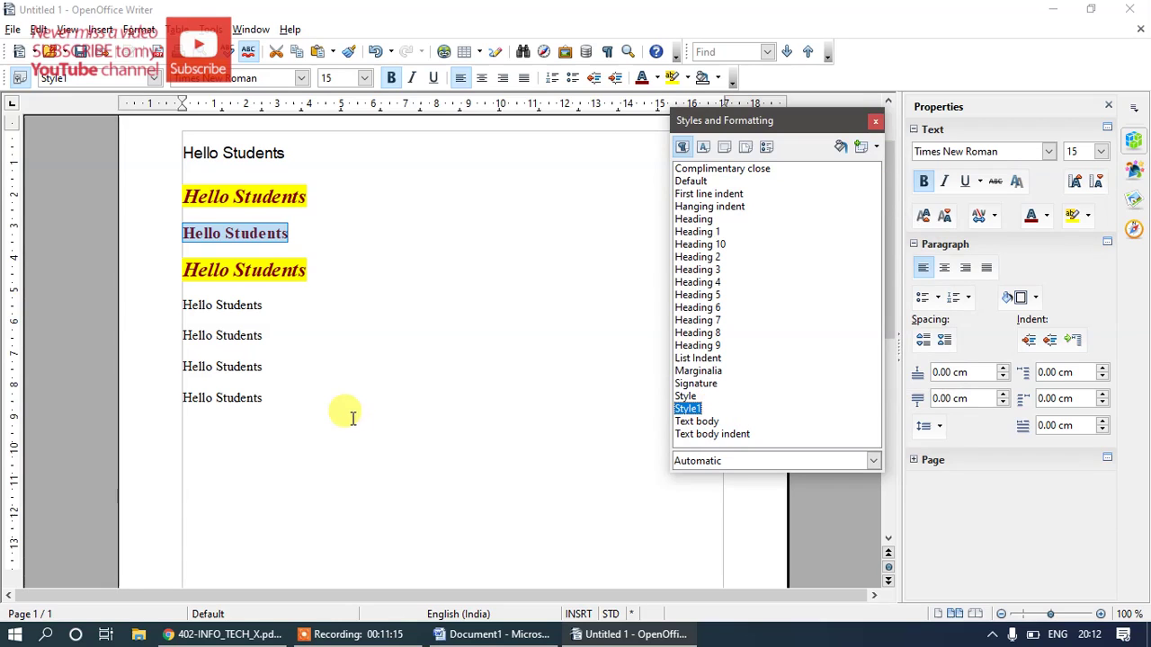
Step: Apply the paragraph style Style1 to the fifth "Hello Students" line
{"action": "left_click", "coordinate": [275, 312]}
{"action": "left_click_drag", "start_coordinate": [271, 310], "coordinate": [176, 305]}
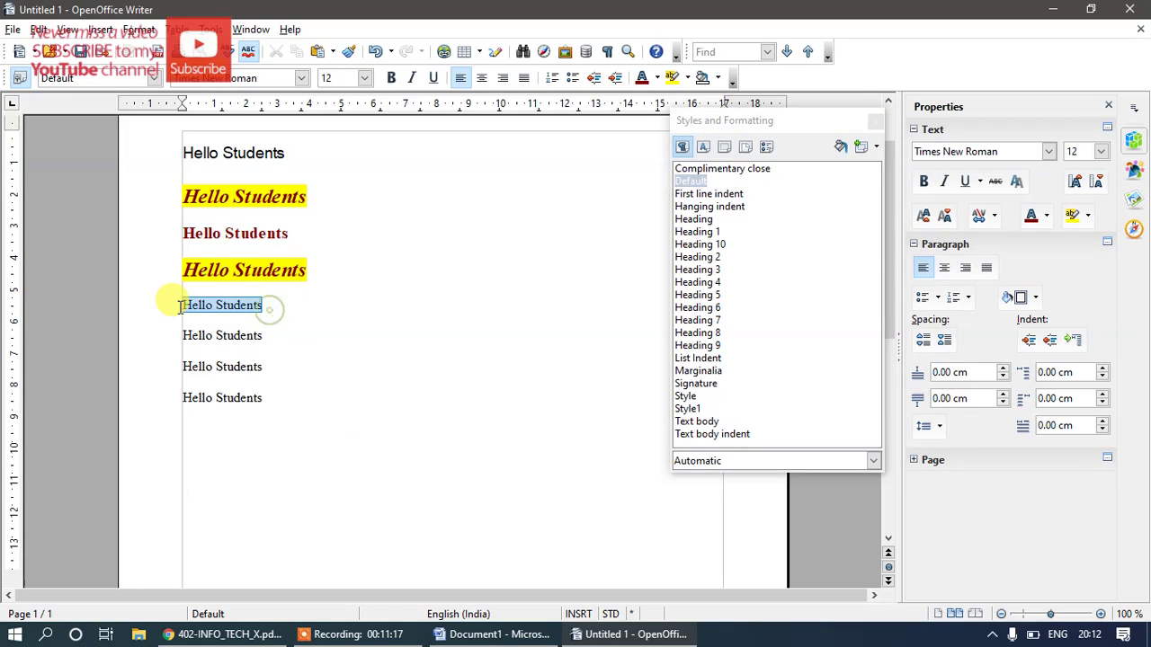
{"action": "double_click", "coordinate": [686, 409]}
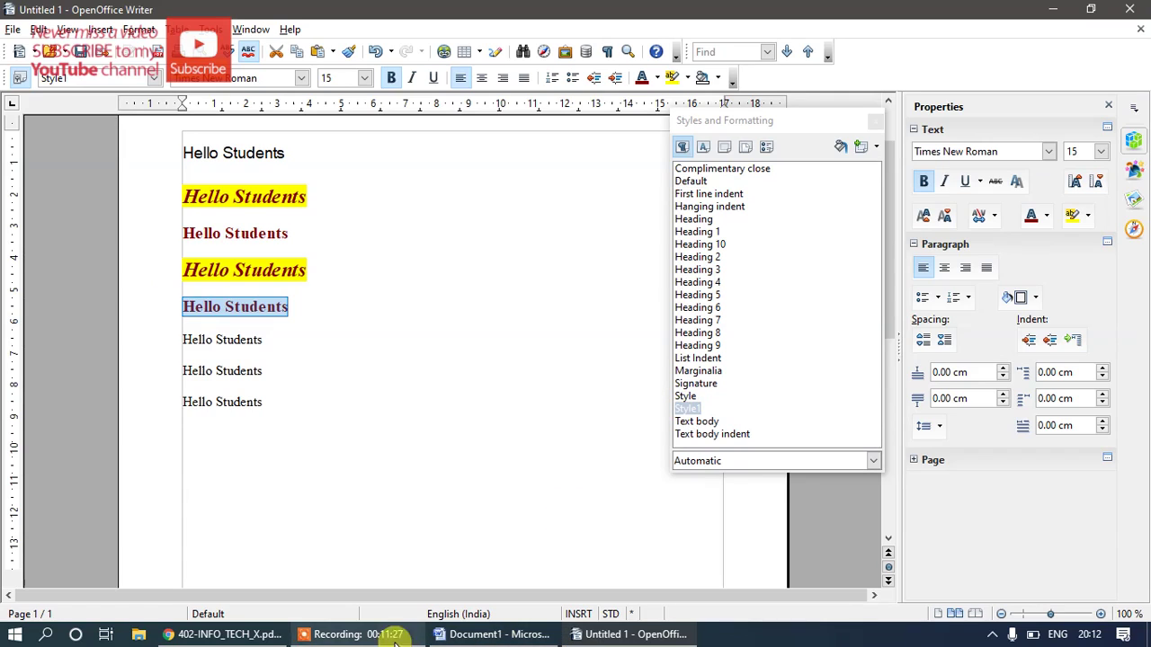
Step: Check the syllabus PDF in Chrome, mark the practical topic "Load a style from a template or another document", and return to Writer
{"action": "left_click", "coordinate": [216, 635]}
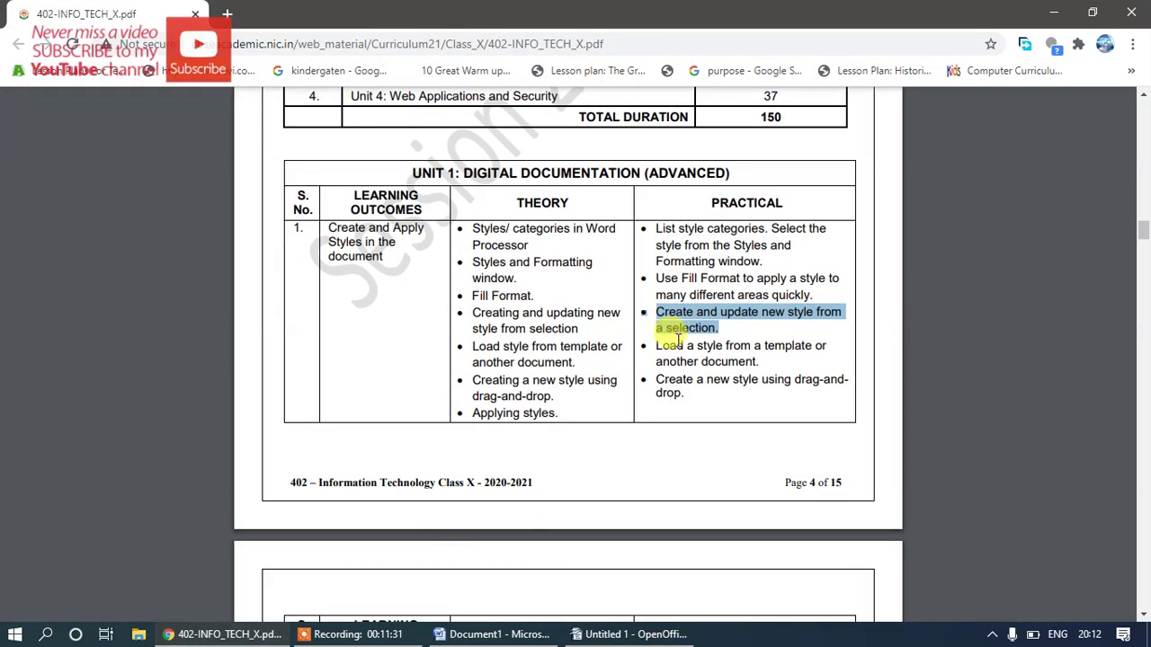
{"action": "left_click_drag", "start_coordinate": [652, 348], "coordinate": [820, 344]}
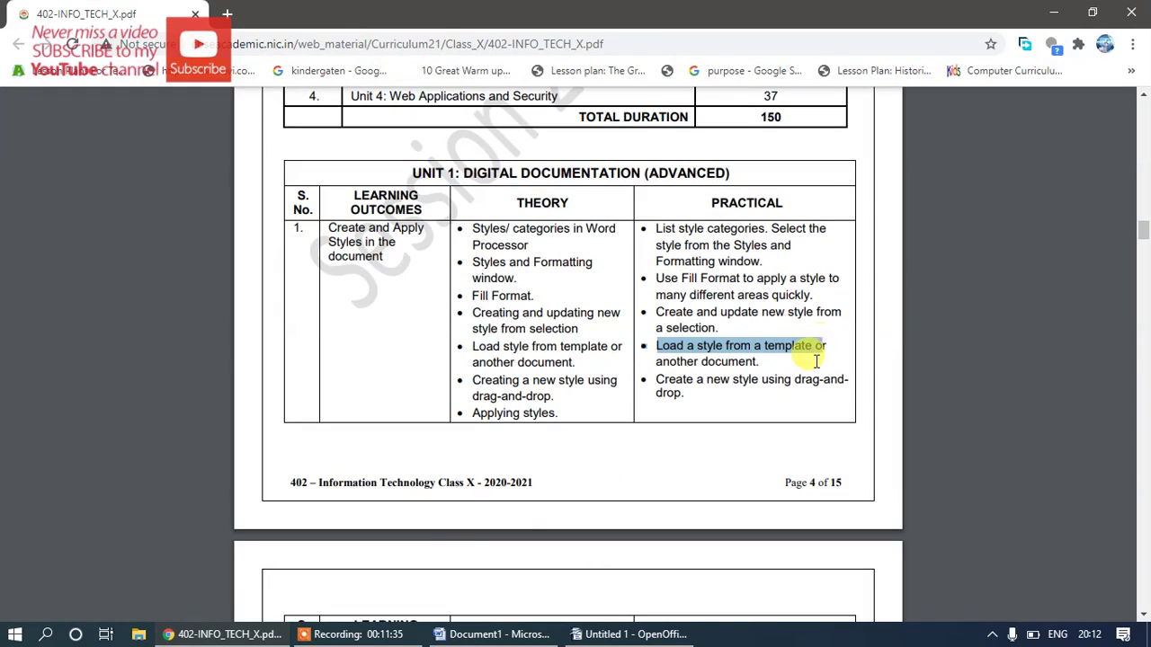
{"action": "left_click", "coordinate": [629, 634]}
Step: Create a new blank text document and switch back to the Untitled 1 document
{"action": "left_click", "coordinate": [459, 433]}
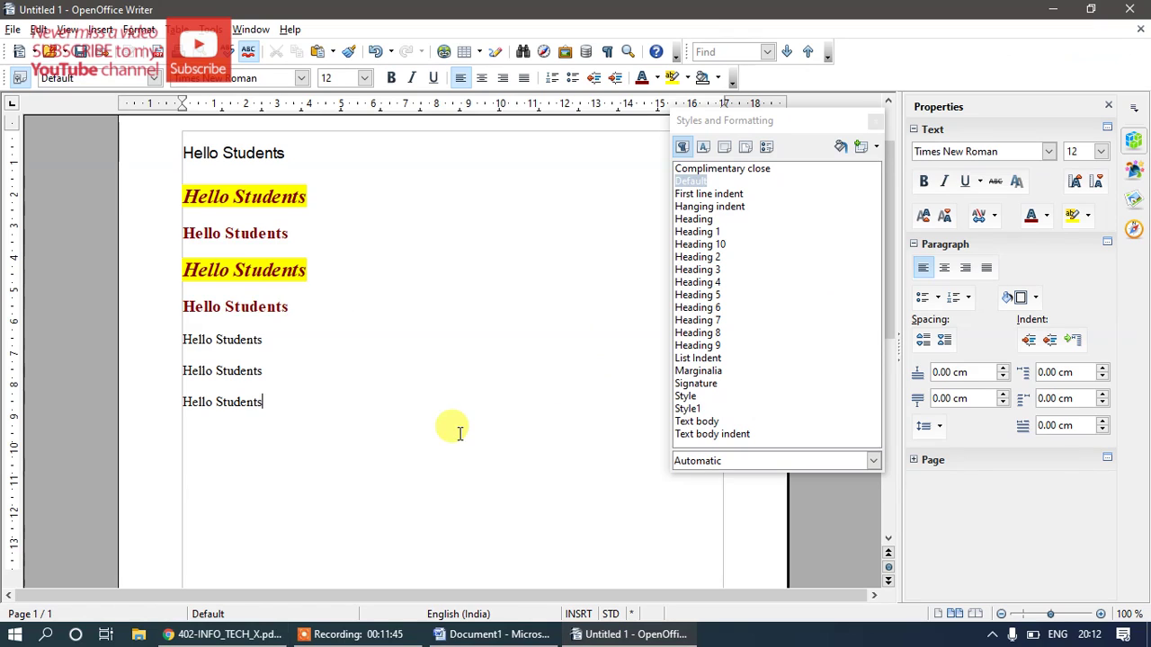
{"action": "key", "text": "ctrl+n"}
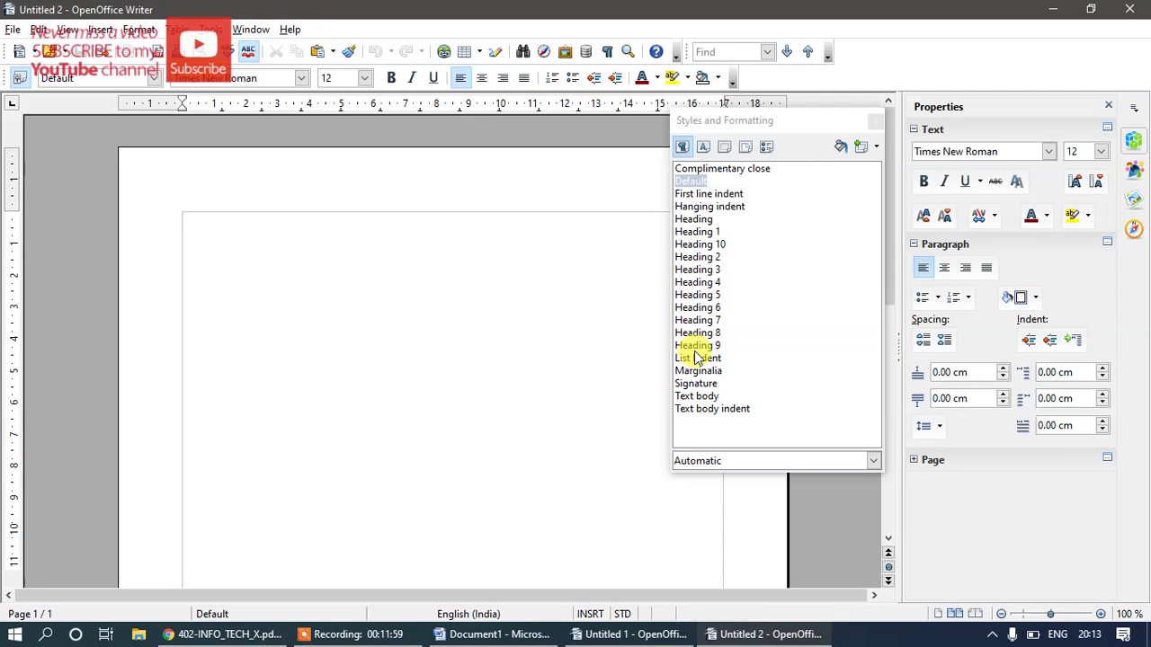
{"action": "left_click", "coordinate": [630, 634]}
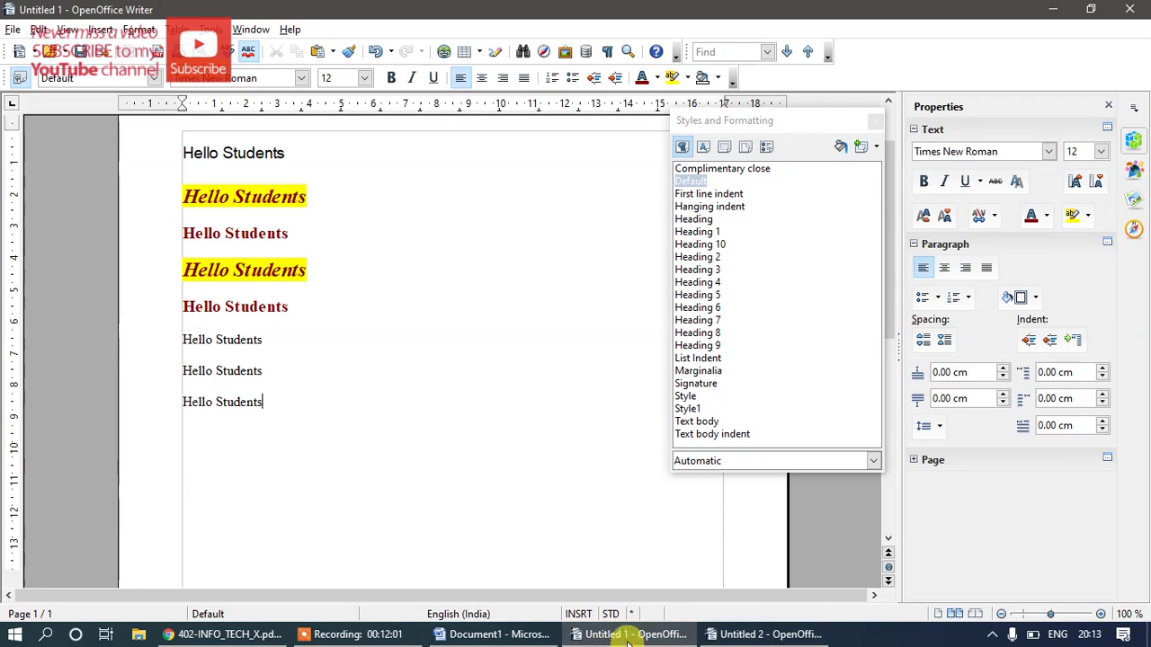
Step: Switch to the blank Untitled 2 document and enter the text "Students"
{"action": "left_click", "coordinate": [759, 635]}
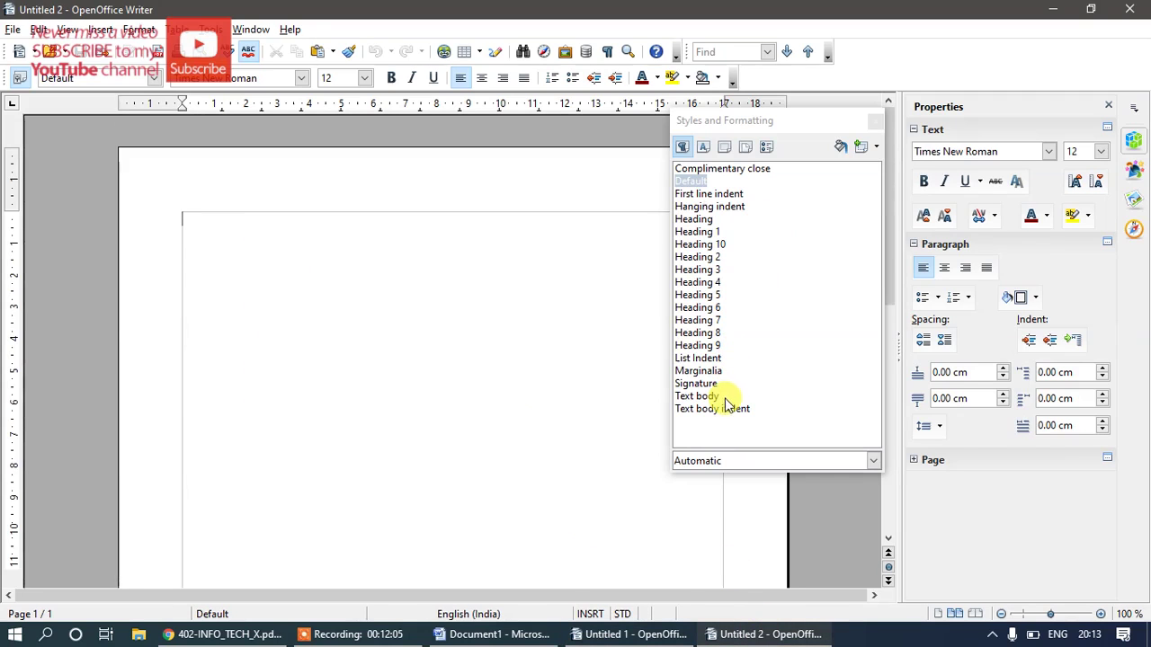
{"action": "left_click", "coordinate": [670, 635]}
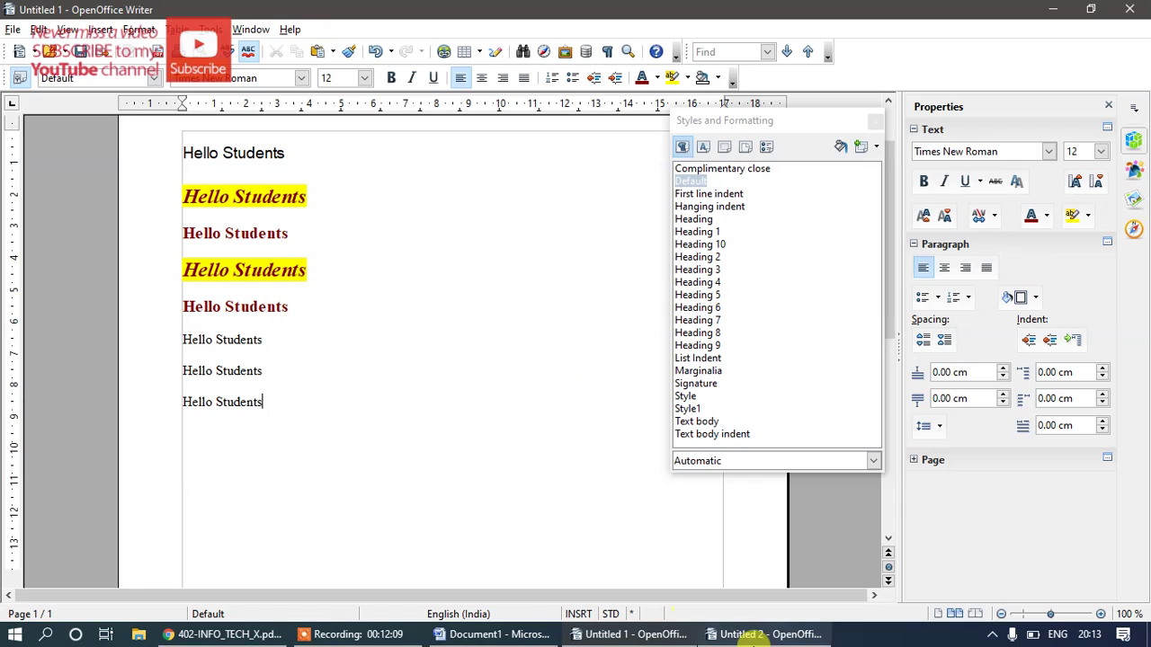
{"action": "left_click", "coordinate": [755, 636]}
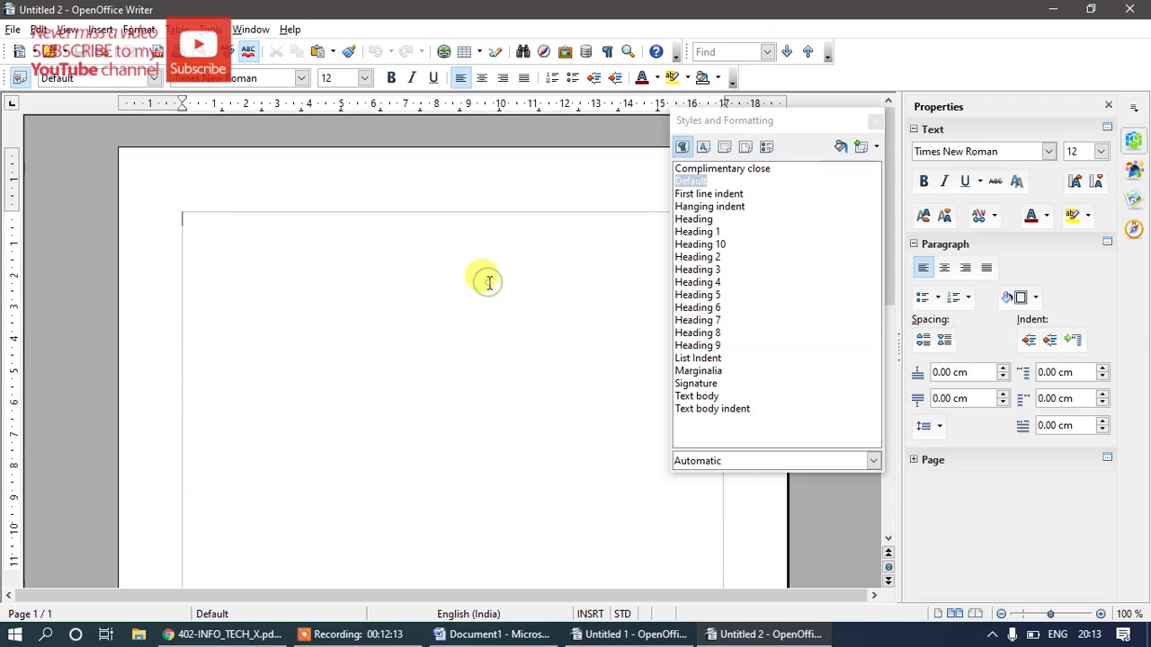
{"action": "type", "text": "Students"}
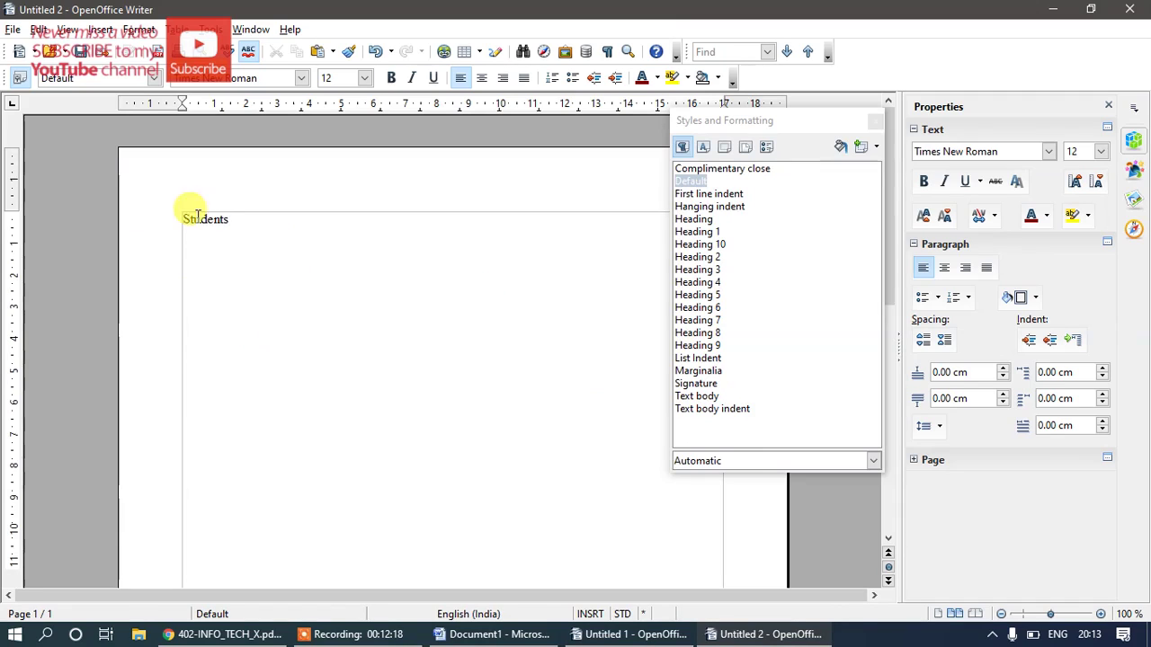
Step: Format the word "Students" in bold Viner Hand ITC at size 28
{"action": "left_click_drag", "start_coordinate": [183, 219], "coordinate": [231, 218]}
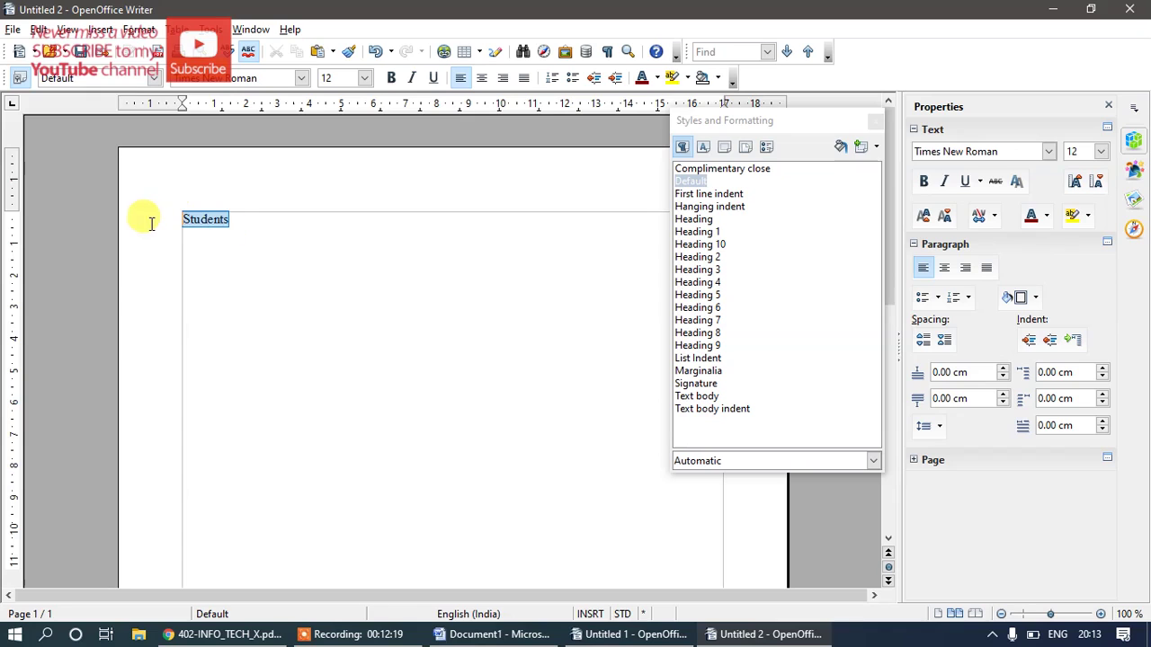
{"action": "left_click", "coordinate": [302, 77]}
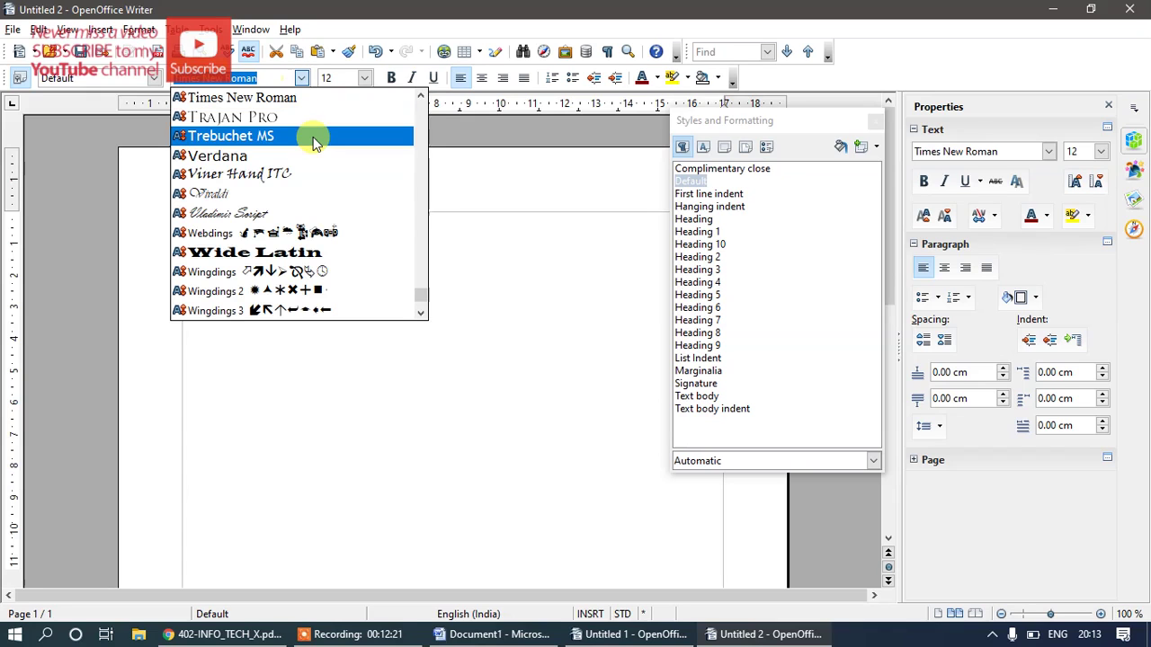
{"action": "left_click", "coordinate": [309, 173]}
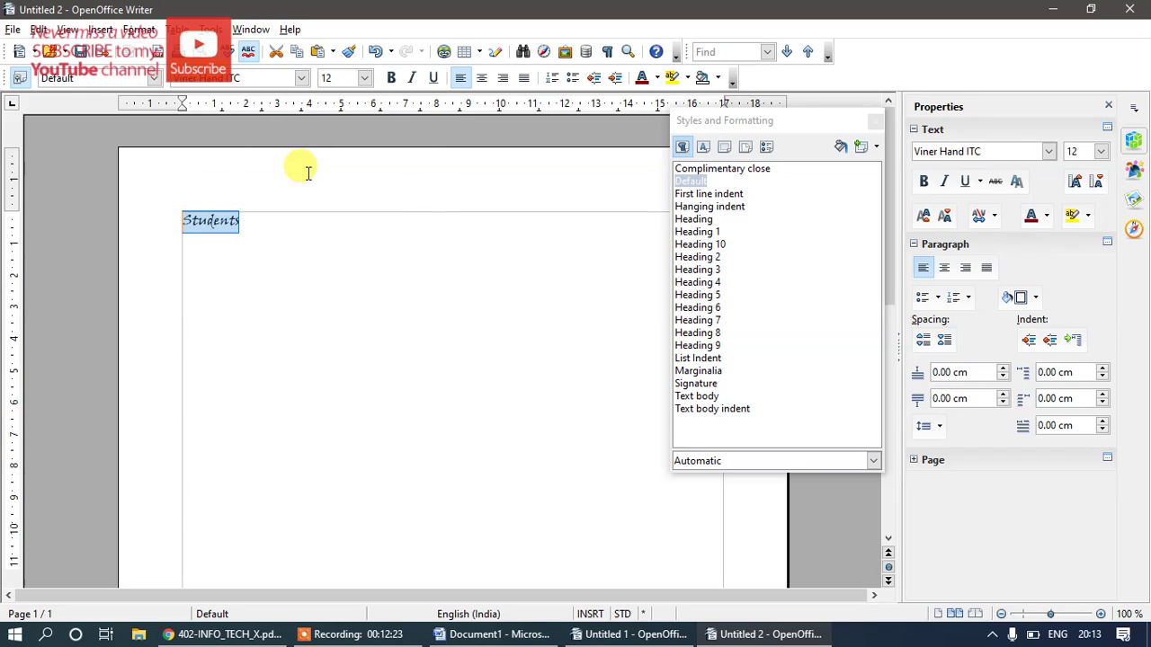
{"action": "left_click", "coordinate": [390, 79]}
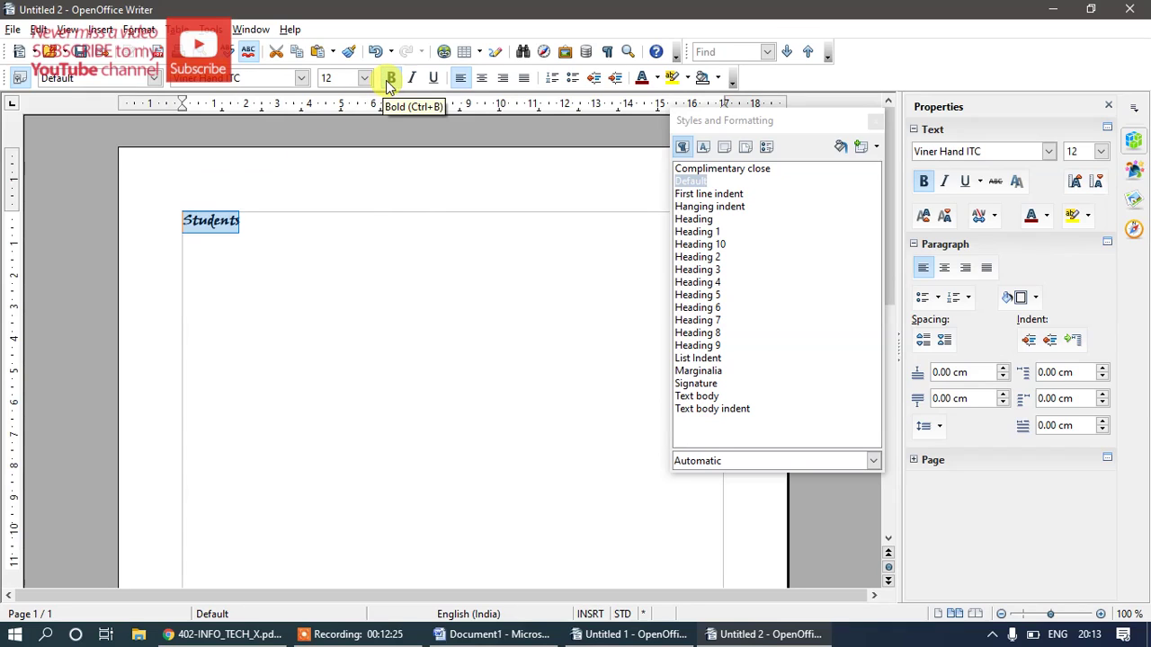
{"action": "left_click", "coordinate": [364, 77]}
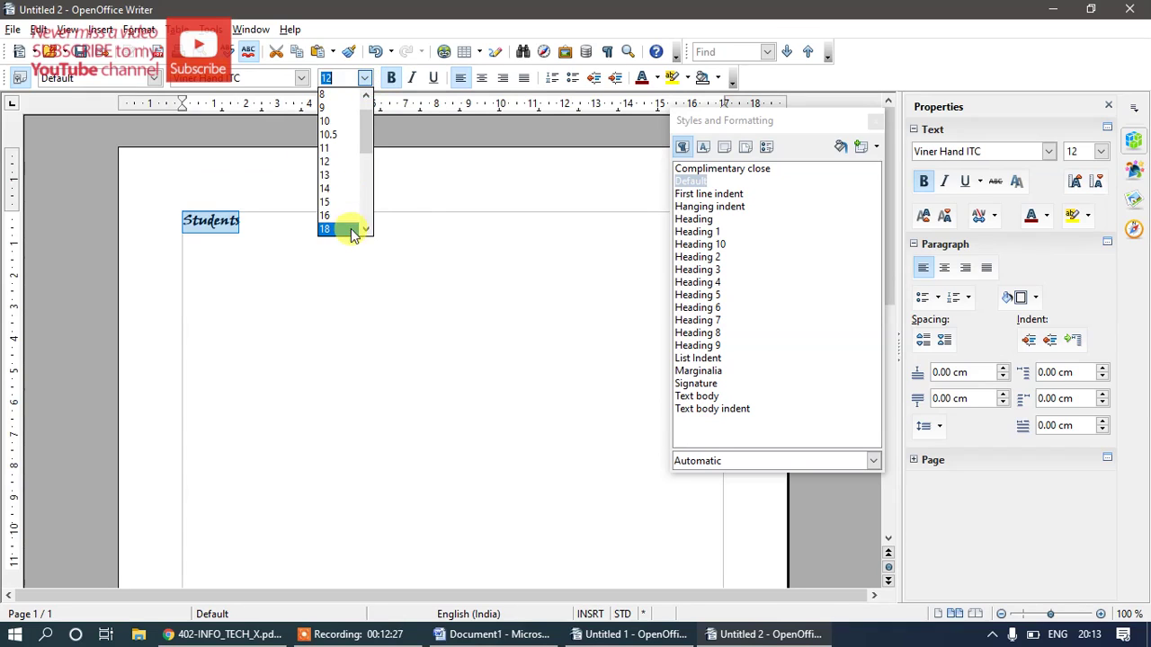
{"action": "scroll", "coordinate": [366, 232], "scroll_direction": "down", "scroll_amount": 3}
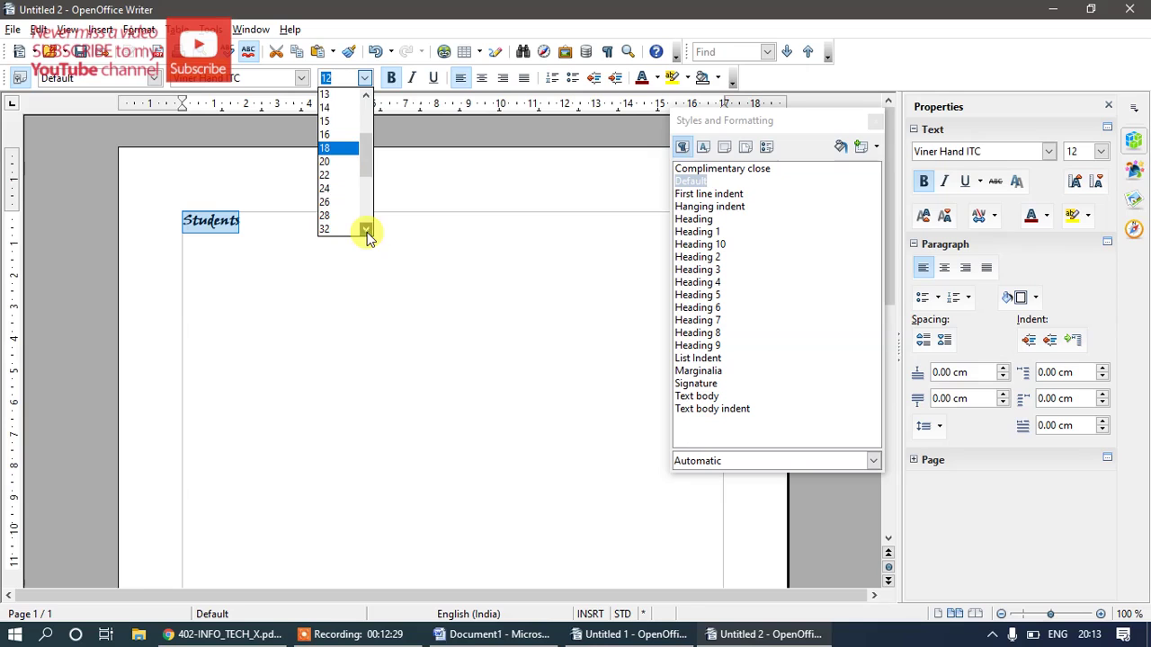
{"action": "left_click", "coordinate": [330, 202]}
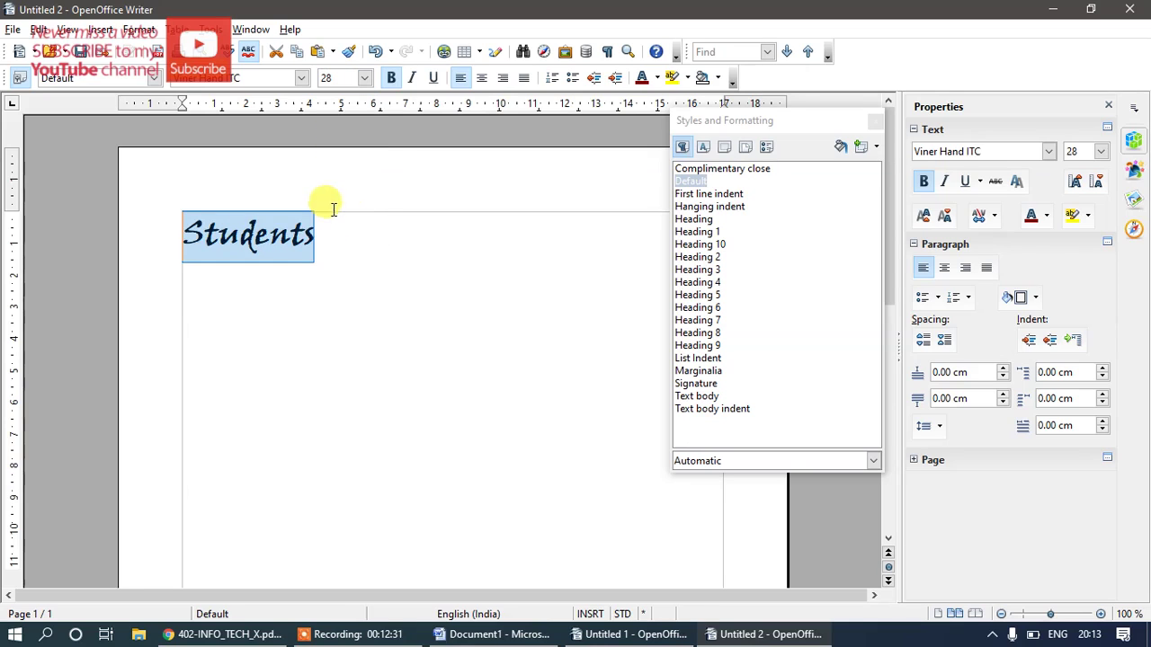
Step: Center and underline the word "Students" and set its font color to bright red
{"action": "left_click", "coordinate": [482, 79]}
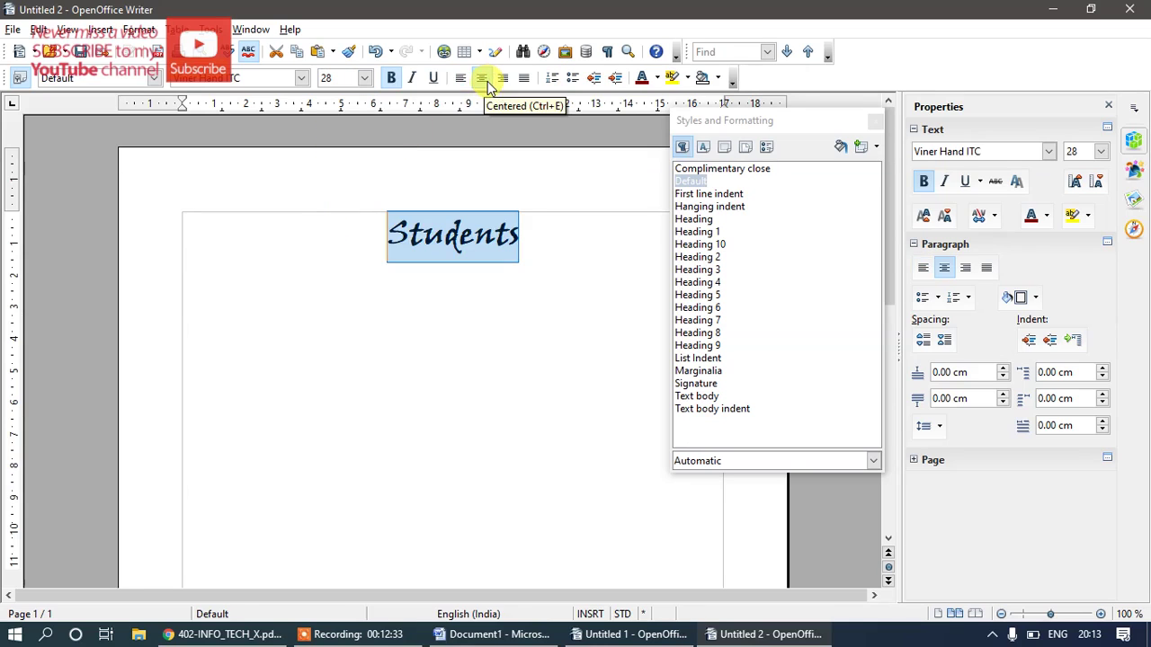
{"action": "left_click", "coordinate": [435, 81]}
{"action": "left_click", "coordinate": [641, 79]}
{"action": "left_click", "coordinate": [656, 80]}
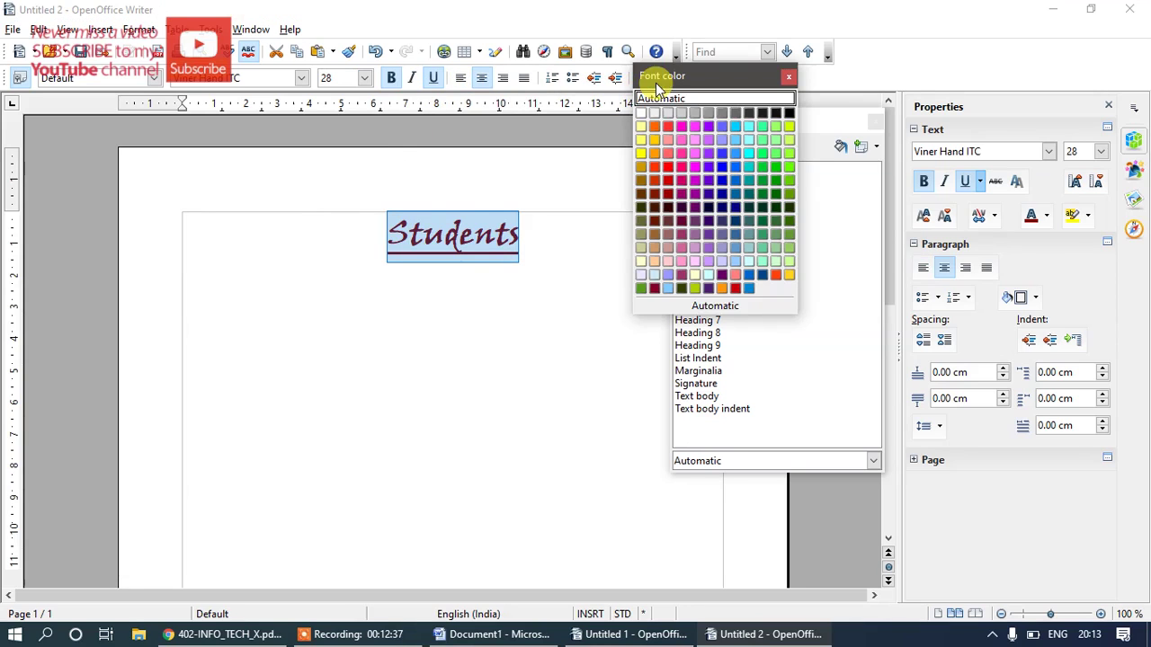
{"action": "left_click", "coordinate": [662, 122]}
{"action": "left_click", "coordinate": [523, 240]}
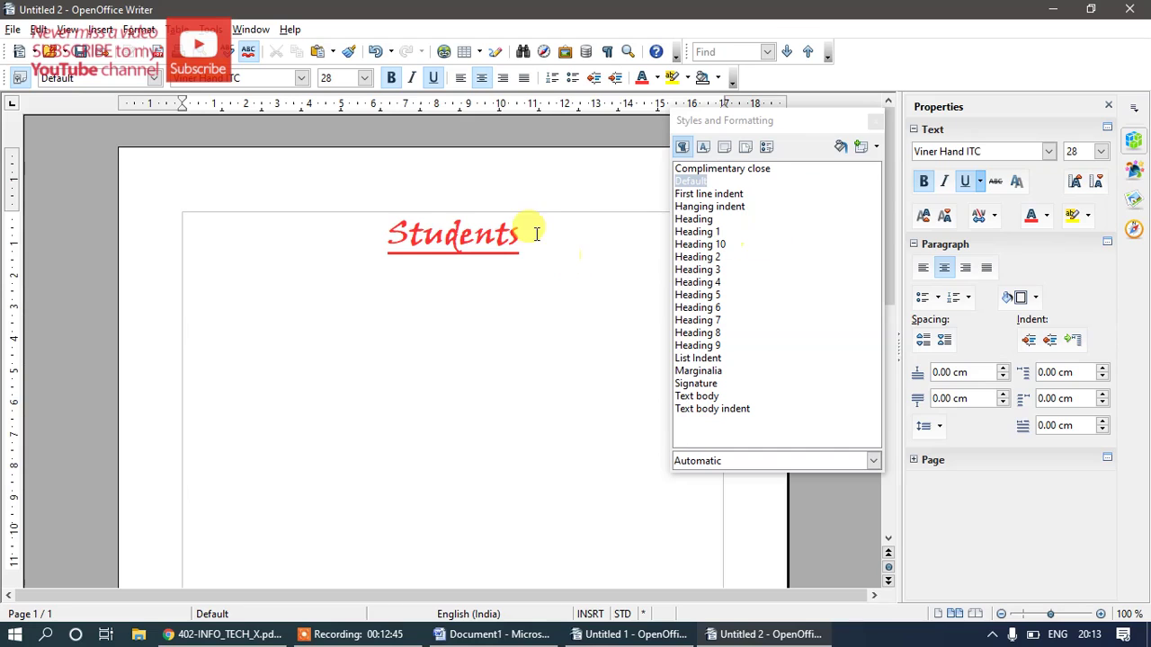
Step: Create a new paragraph style named Stylefromotherdoc from the formatted word "Students"
{"action": "left_click_drag", "start_coordinate": [534, 234], "coordinate": [390, 225]}
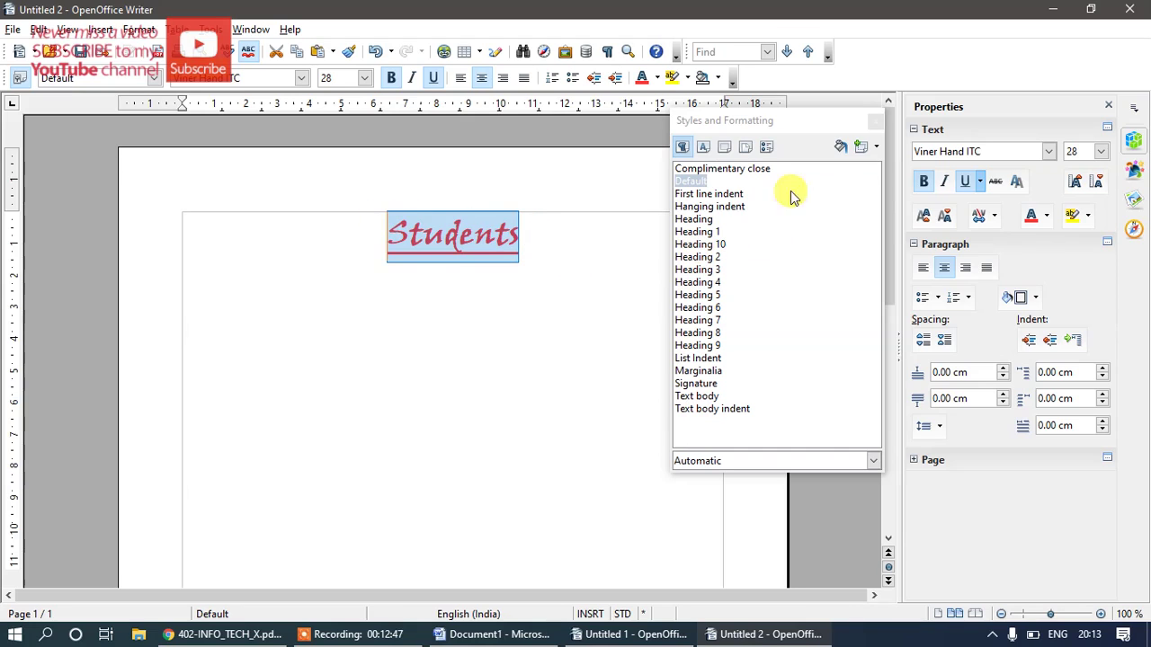
{"action": "left_click", "coordinate": [878, 148]}
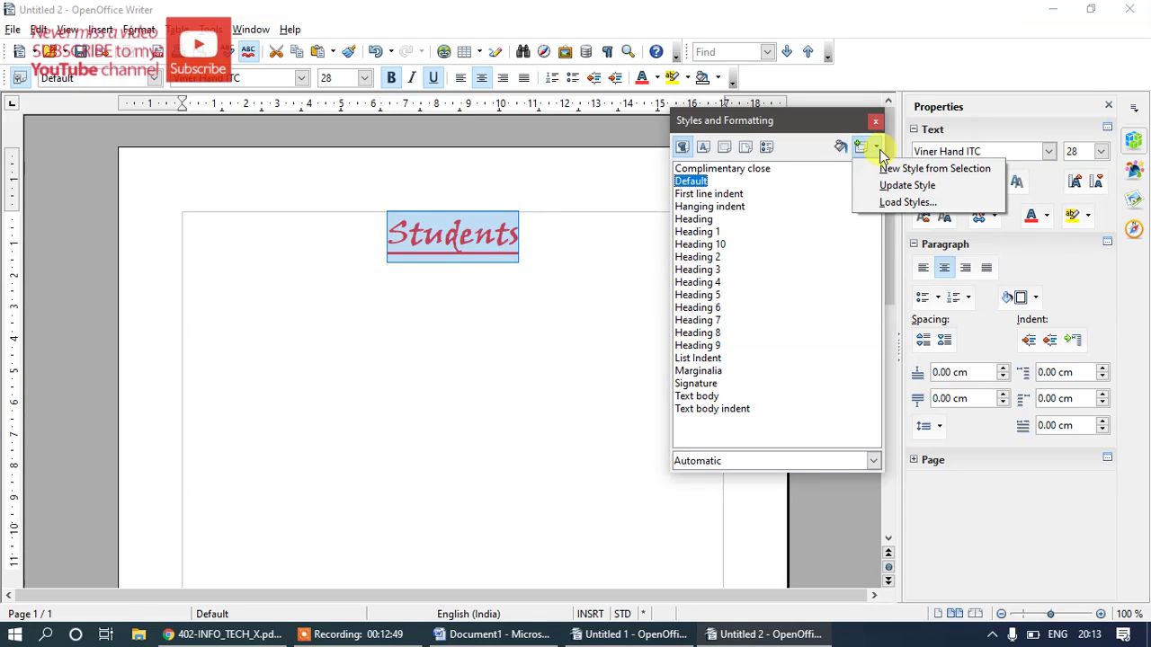
{"action": "left_click", "coordinate": [884, 172]}
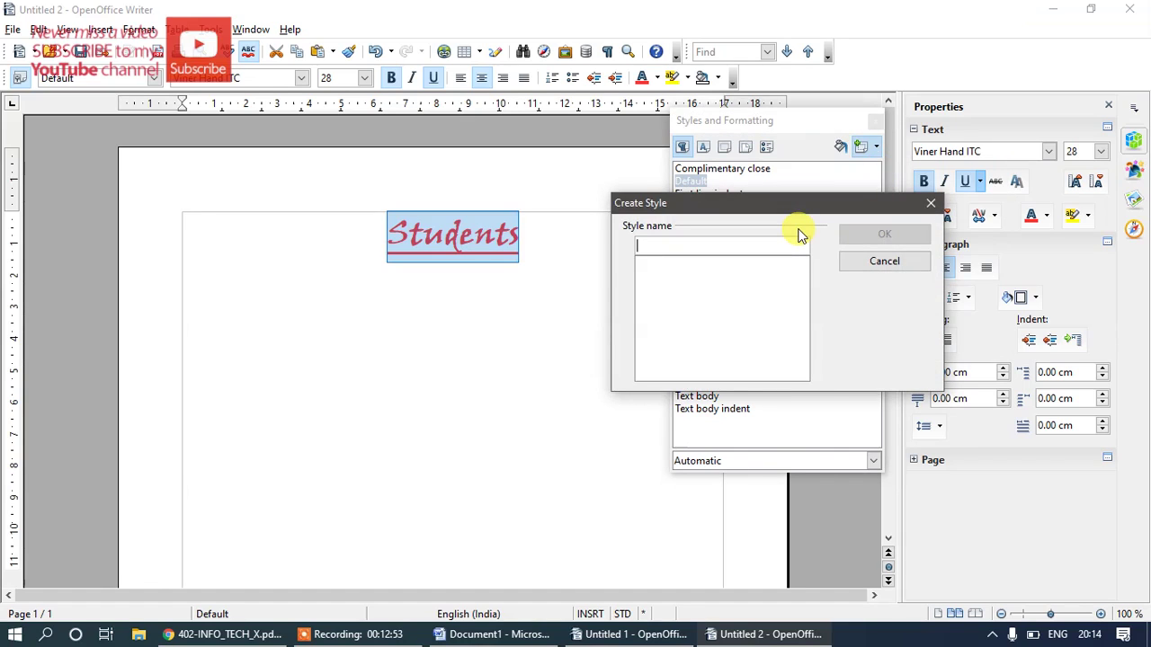
{"action": "type", "text": "Stylefrom"}
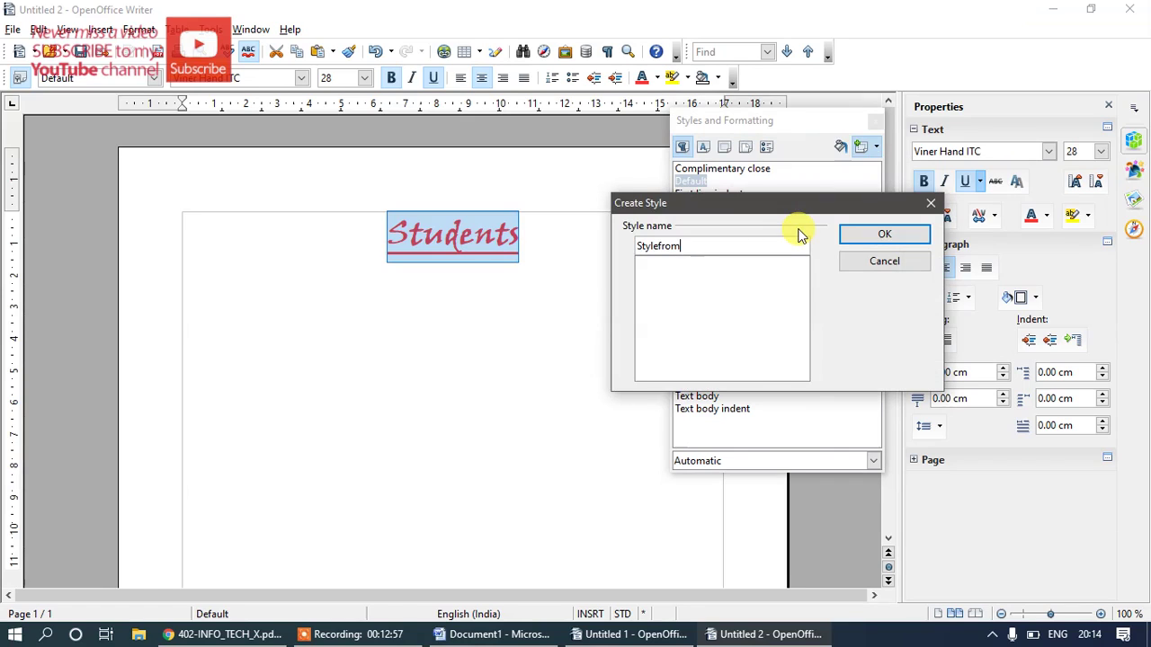
{"action": "type", "text": "docu"}
{"action": "key", "text": "BackSpace"}
{"action": "key", "text": "BackSpace"}
{"action": "type", "text": "otherdo"}
{"action": "left_click", "coordinate": [850, 236]}
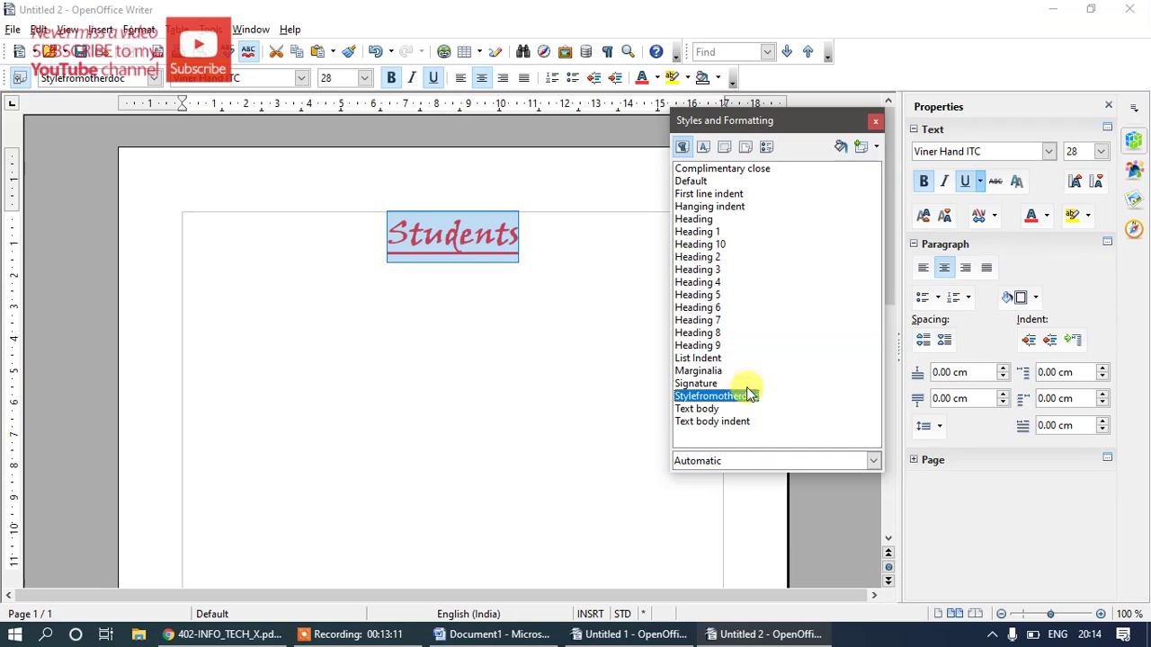
Step: Update the Heading 2 paragraph style from the selected word "Students"
{"action": "right_click", "coordinate": [845, 257]}
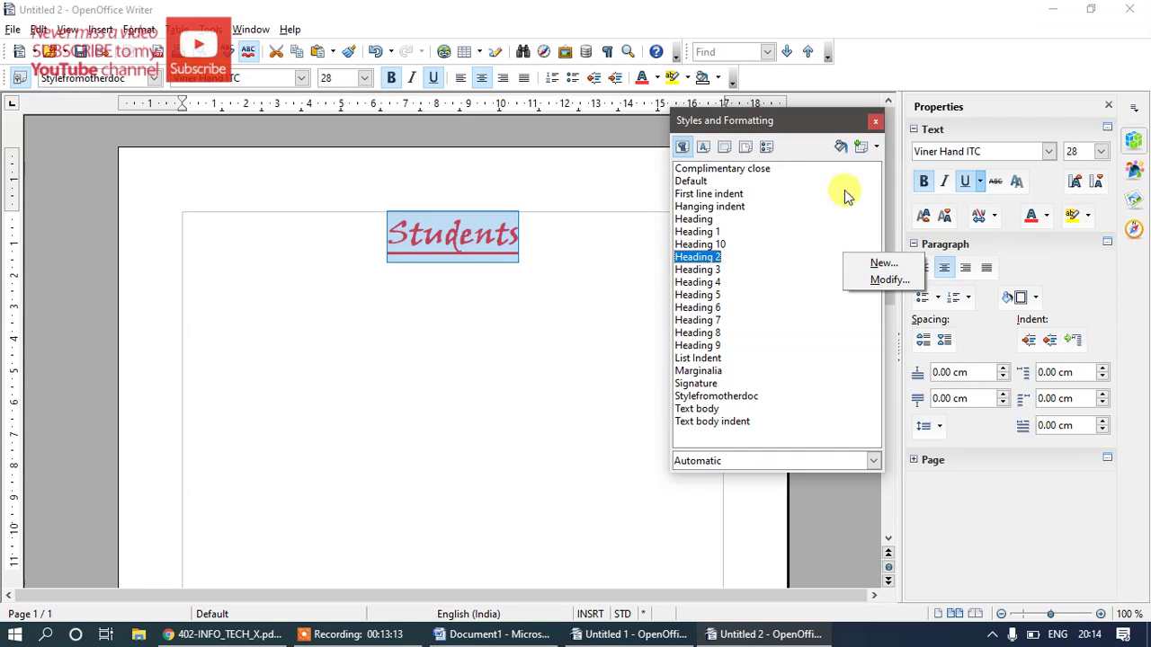
{"action": "left_click", "coordinate": [880, 146]}
{"action": "left_click", "coordinate": [879, 149]}
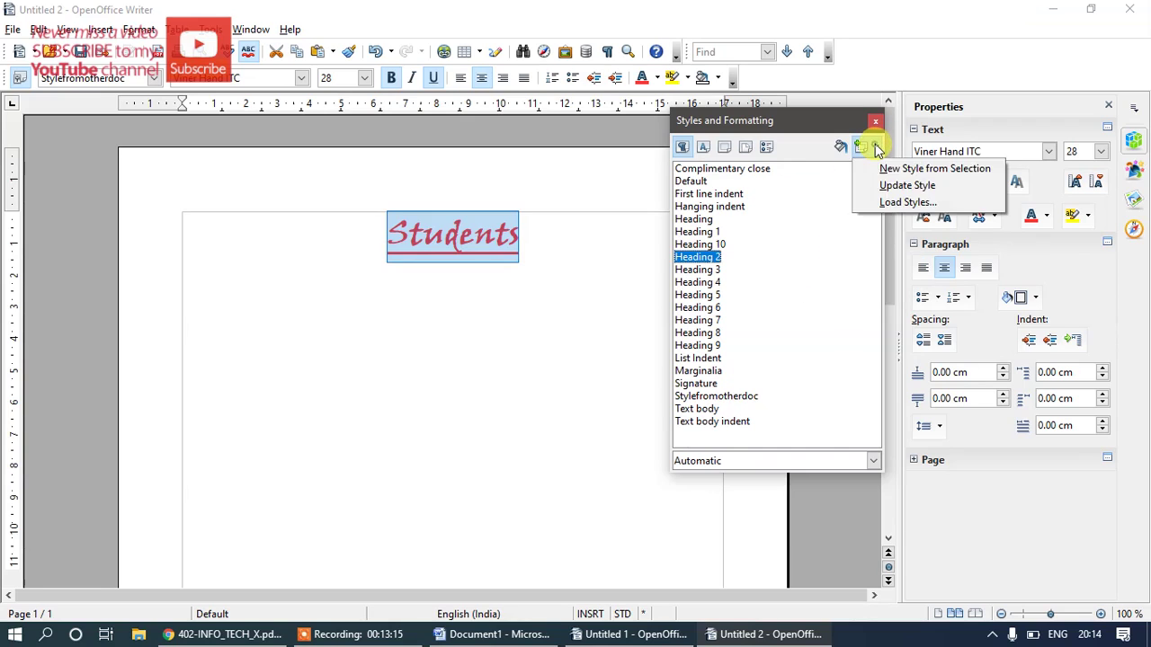
{"action": "left_click", "coordinate": [879, 185]}
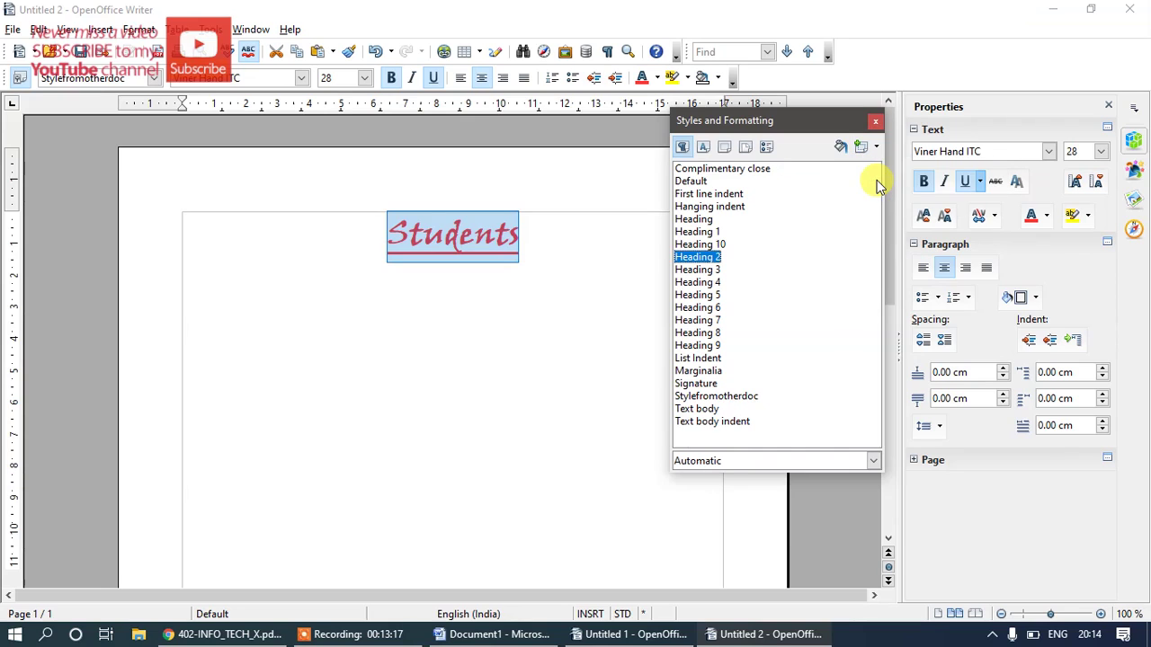
Step: Review the Untitled 1 document and the syllabus topic on loading styles in Chrome, and return to the Untitled 2 document
{"action": "left_click", "coordinate": [589, 642]}
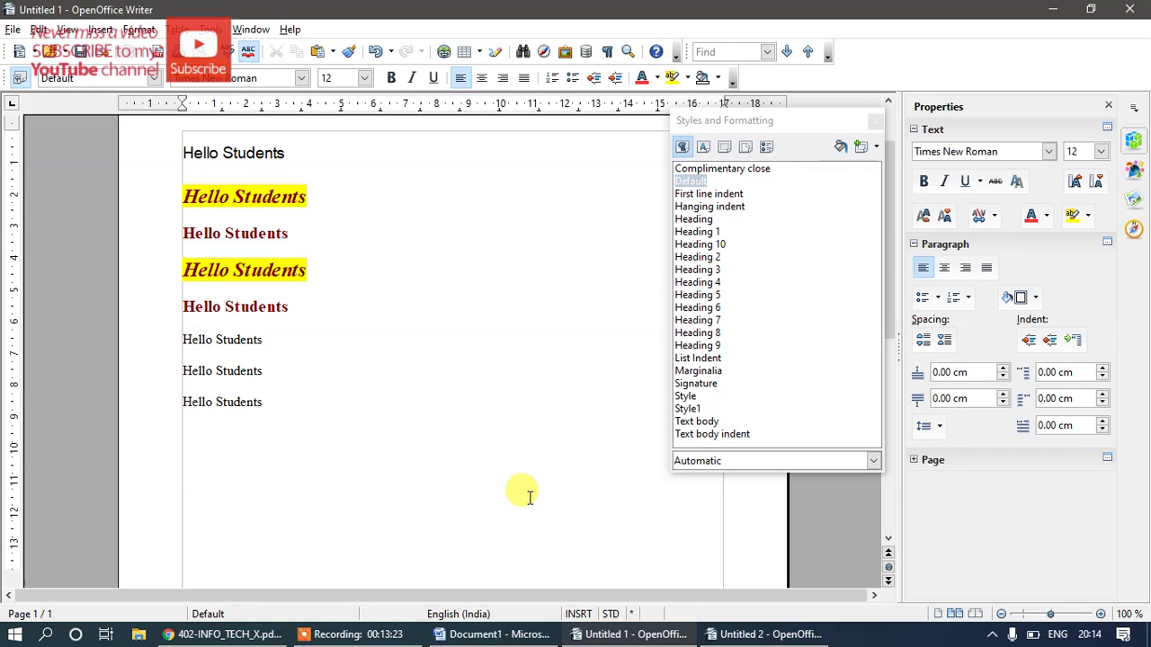
{"action": "left_click", "coordinate": [244, 637]}
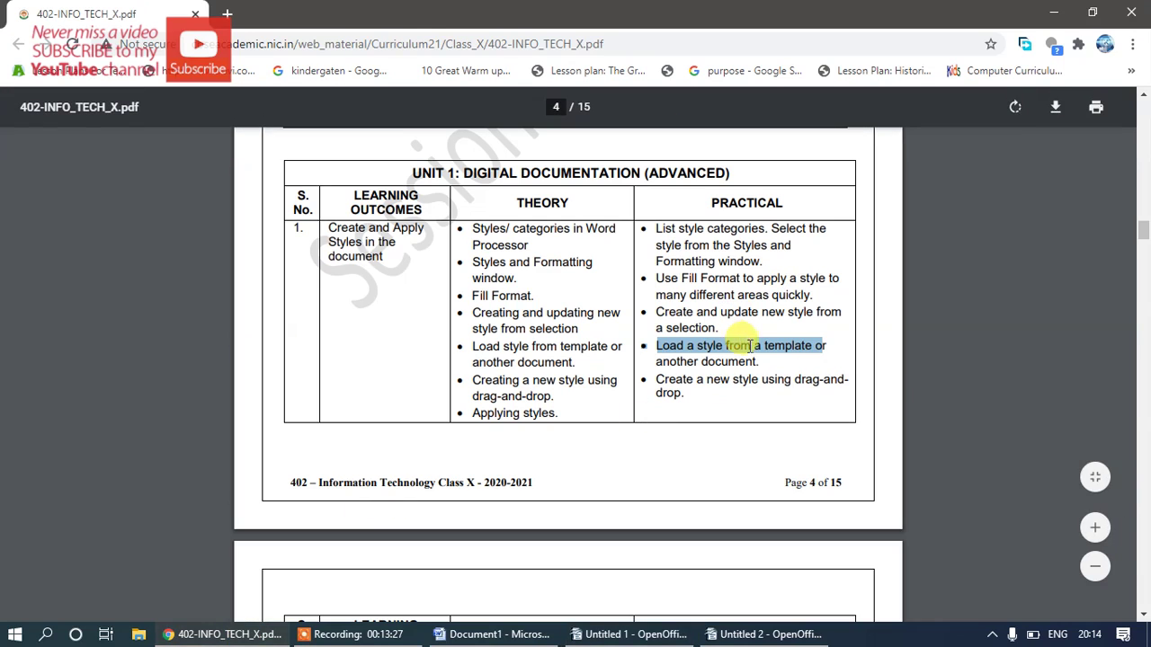
{"action": "left_click", "coordinate": [737, 634]}
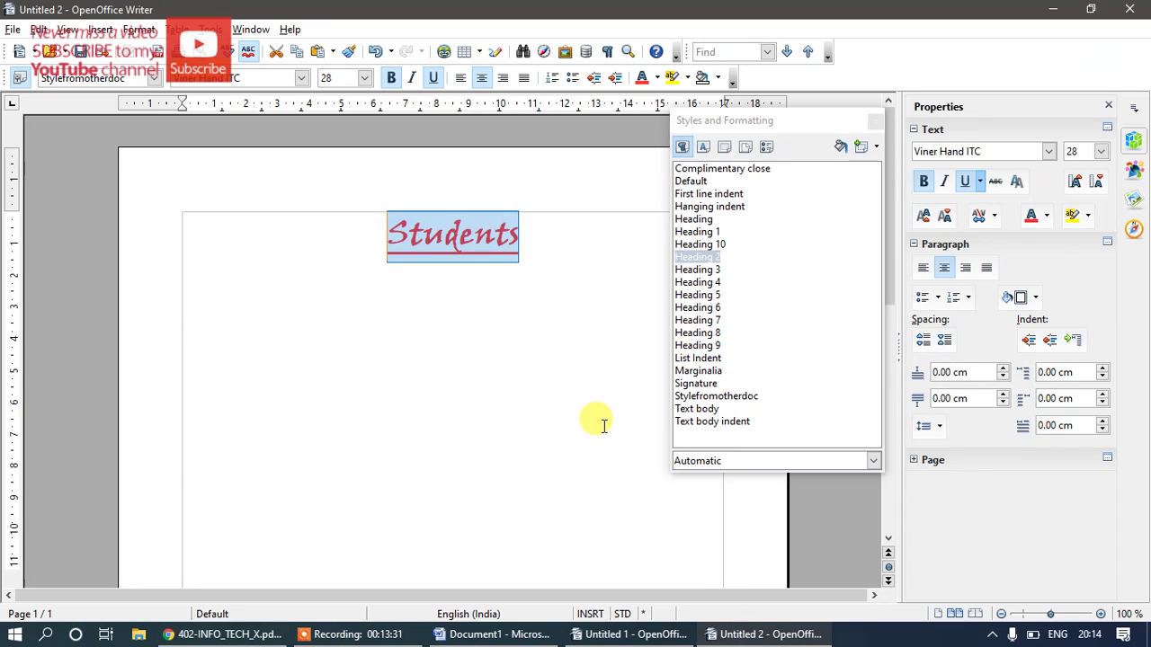
{"action": "left_click", "coordinate": [629, 634]}
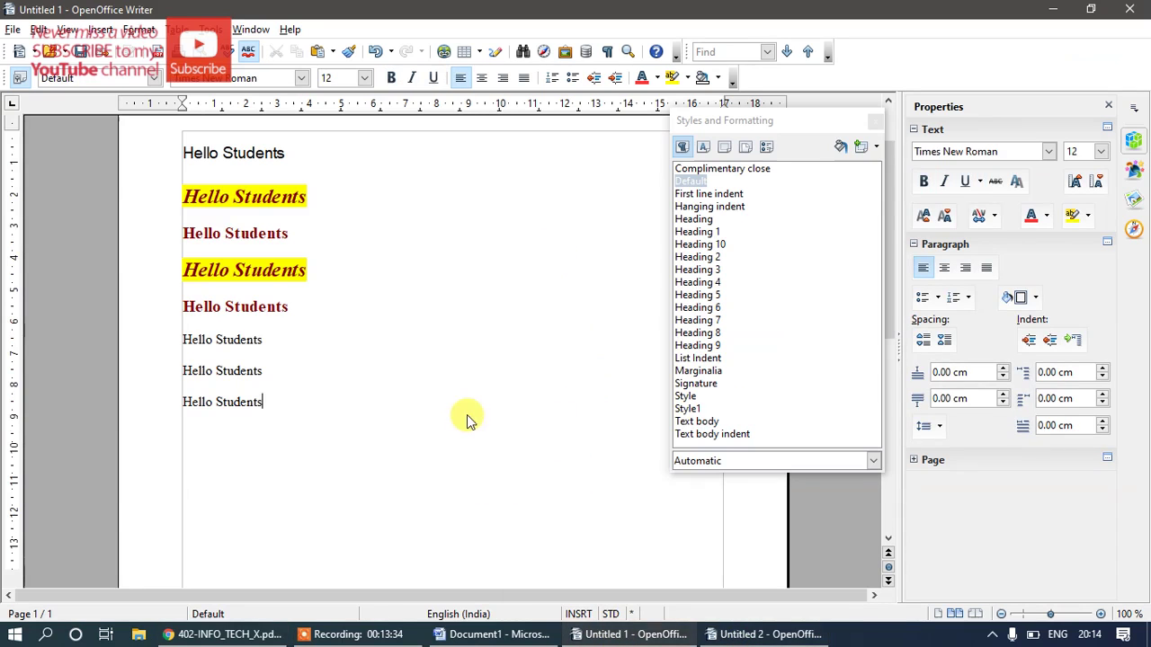
{"action": "left_click", "coordinate": [770, 634]}
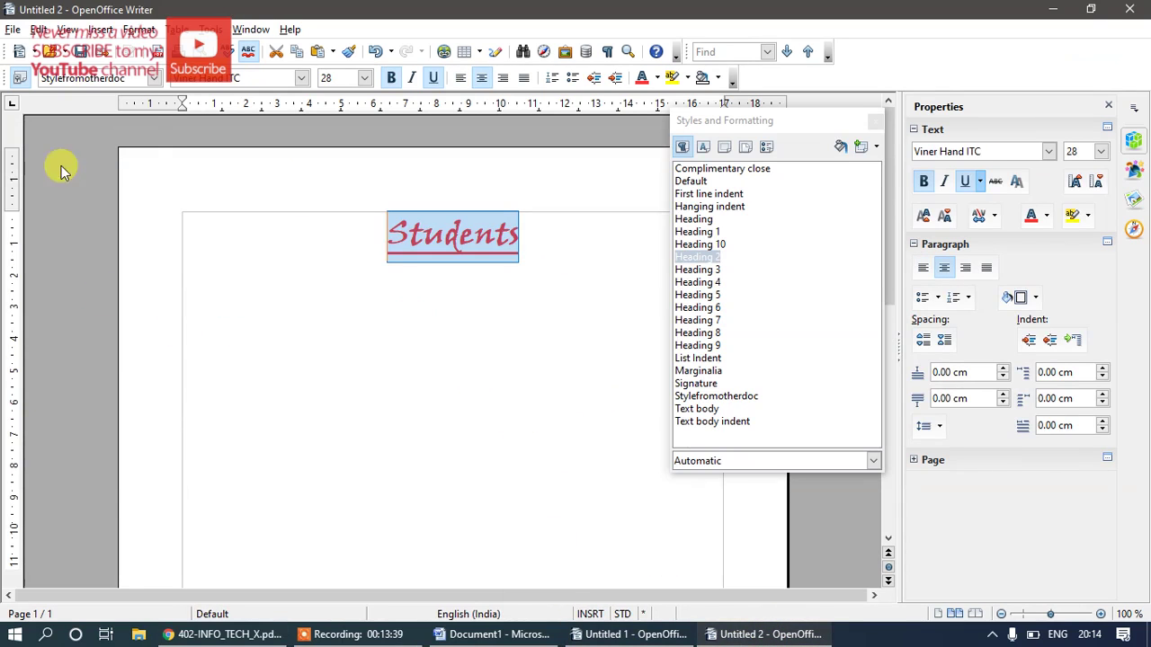
Step: Save the Untitled 2 document as Style.odt in the Documents folder
{"action": "left_click", "coordinate": [14, 30]}
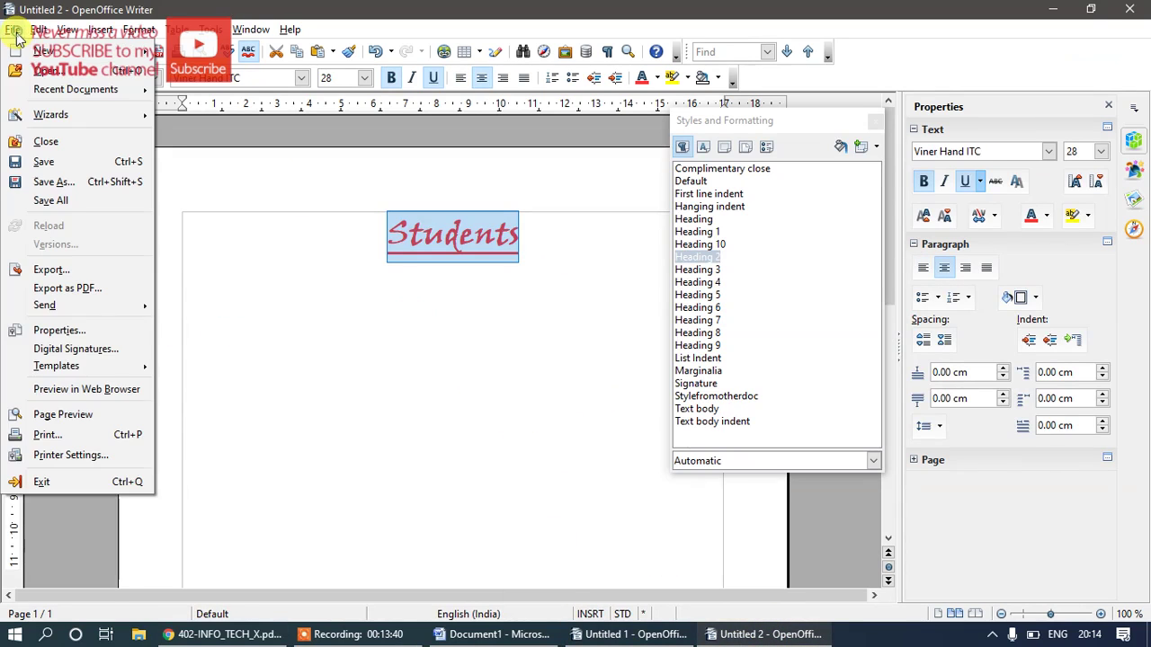
{"action": "left_click", "coordinate": [72, 181]}
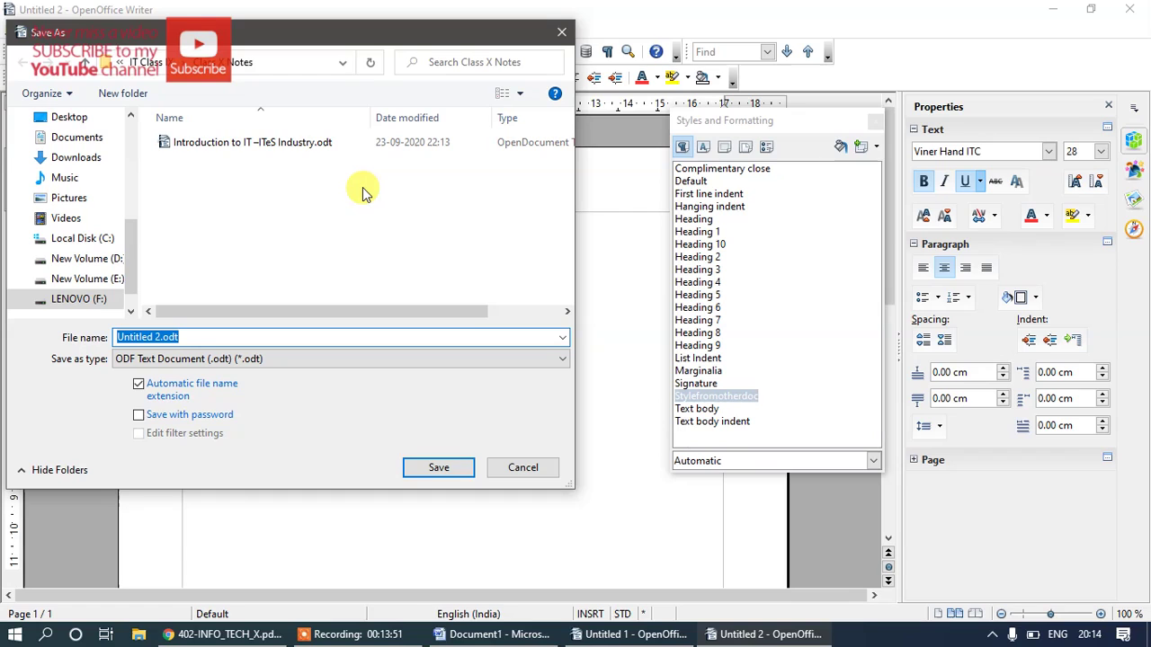
{"action": "left_click", "coordinate": [90, 137]}
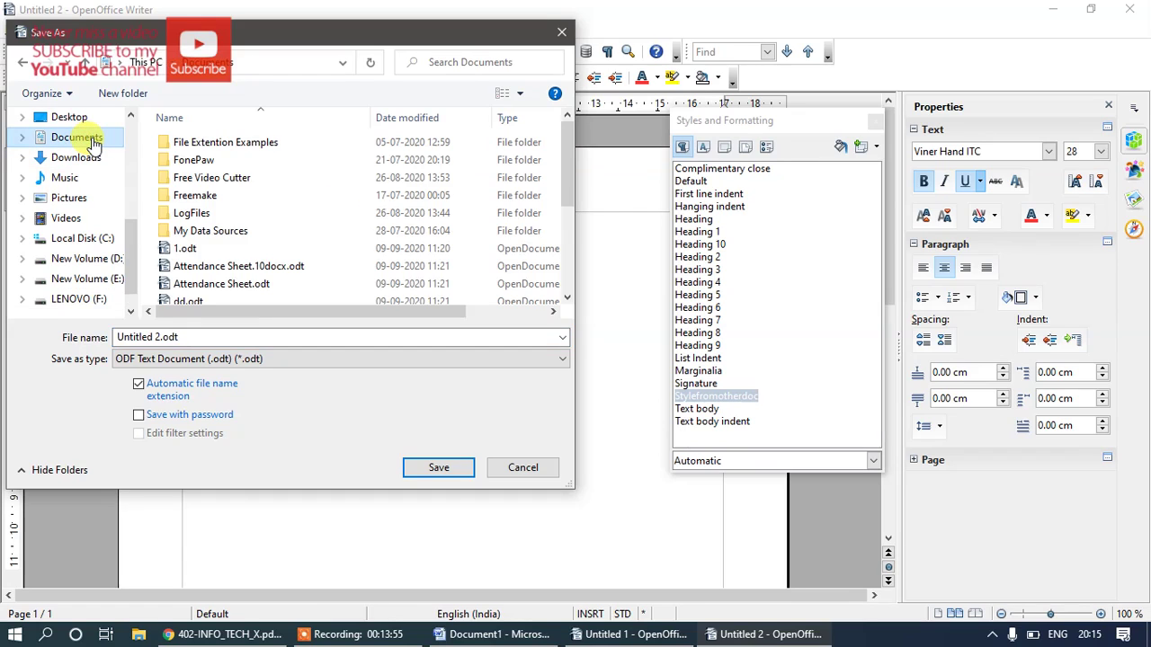
{"action": "left_click_drag", "start_coordinate": [178, 338], "coordinate": [106, 325]}
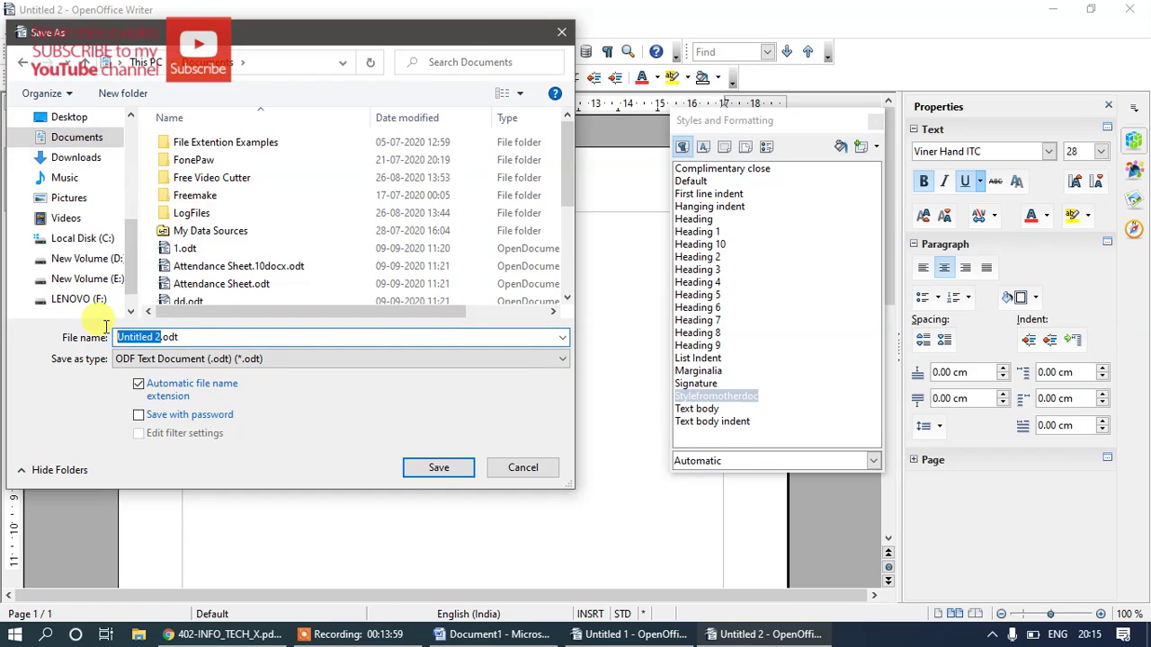
{"action": "type", "text": "S"}
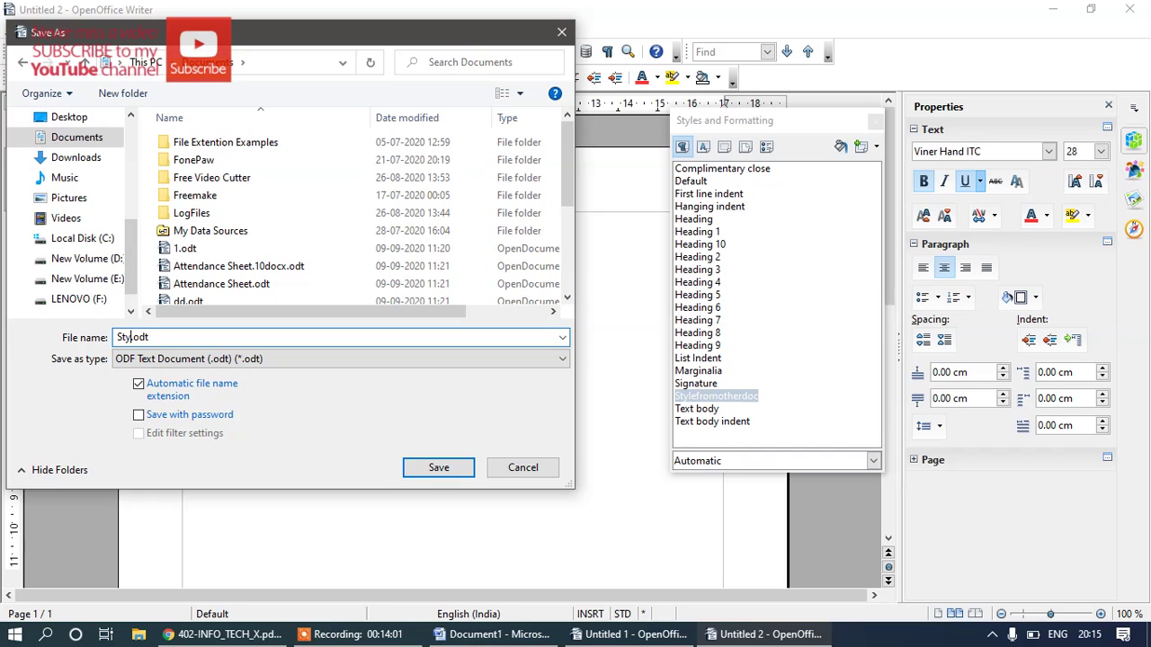
{"action": "type", "text": "tyle"}
{"action": "left_click_drag", "start_coordinate": [136, 338], "coordinate": [150, 351]}
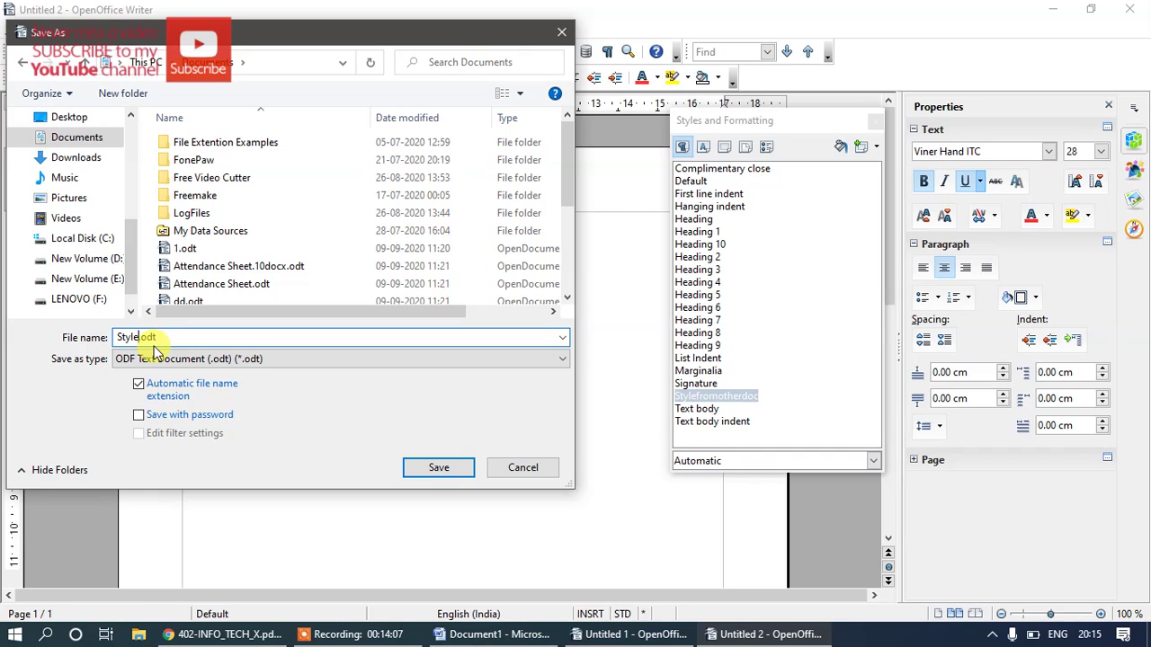
{"action": "left_click", "coordinate": [438, 469]}
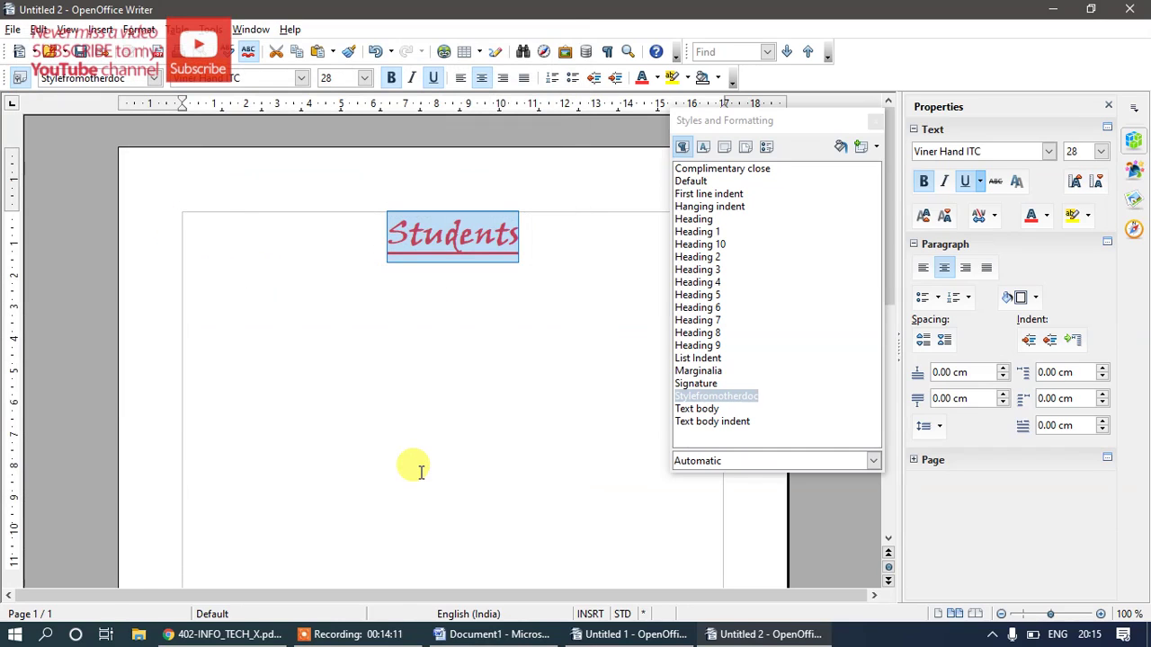
{"action": "key", "text": "ctrl+s"}
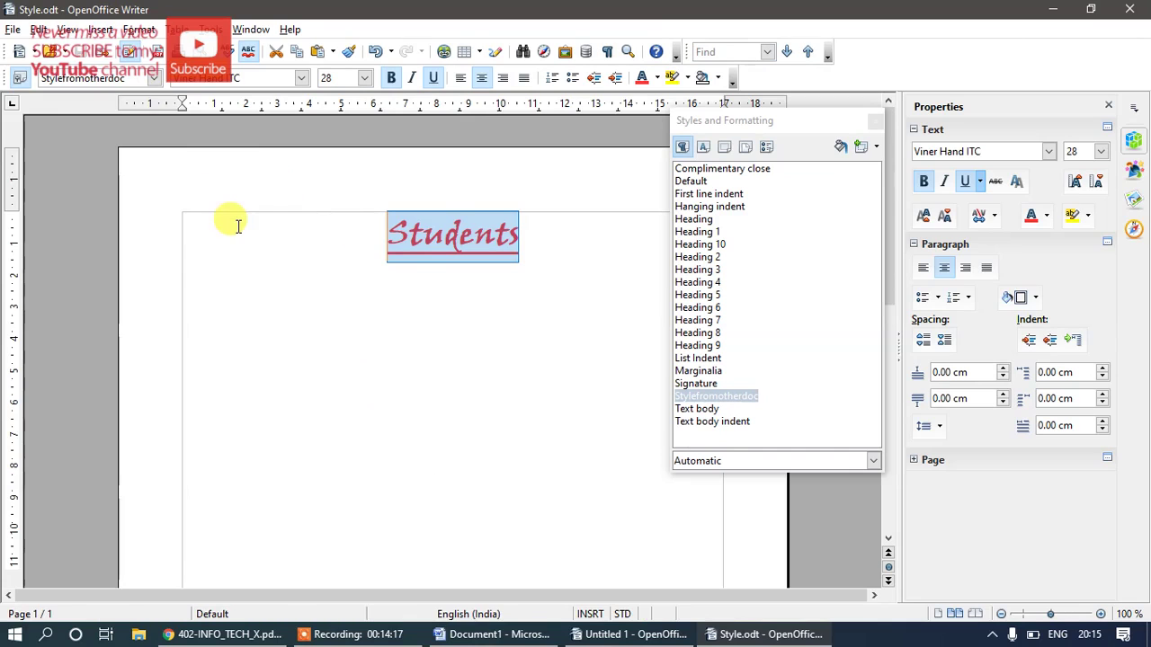
Step: Save Style.odt and load its text styles from the Documents folder into the Untitled 1 document
{"action": "key", "text": "ctrl+s"}
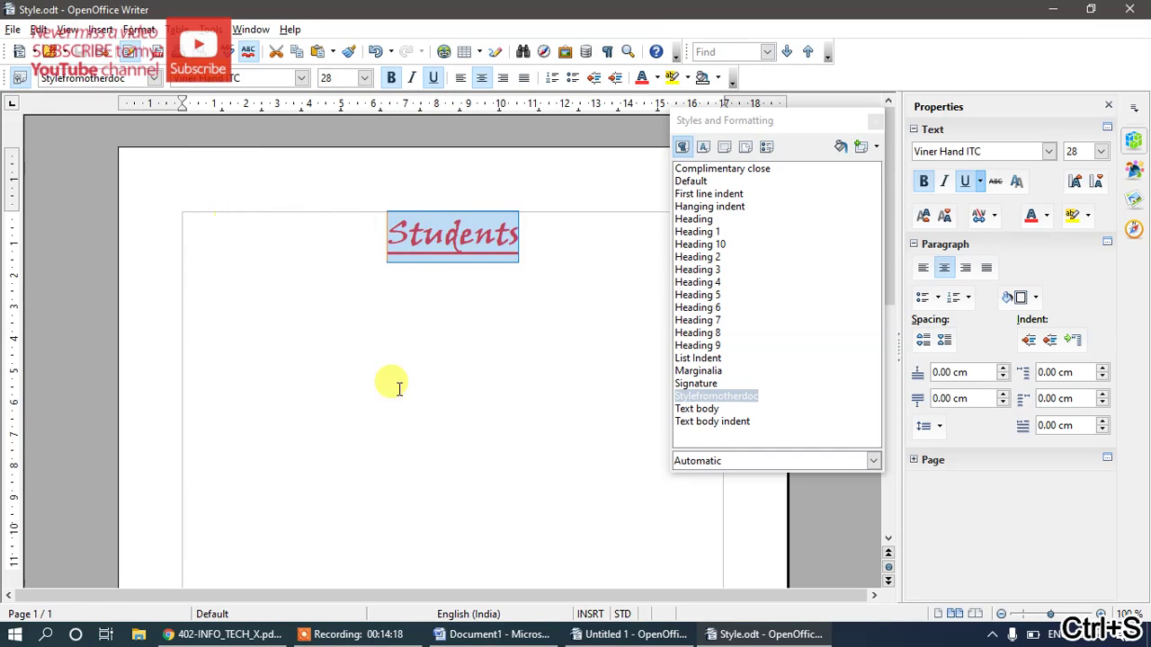
{"action": "left_click", "coordinate": [640, 636]}
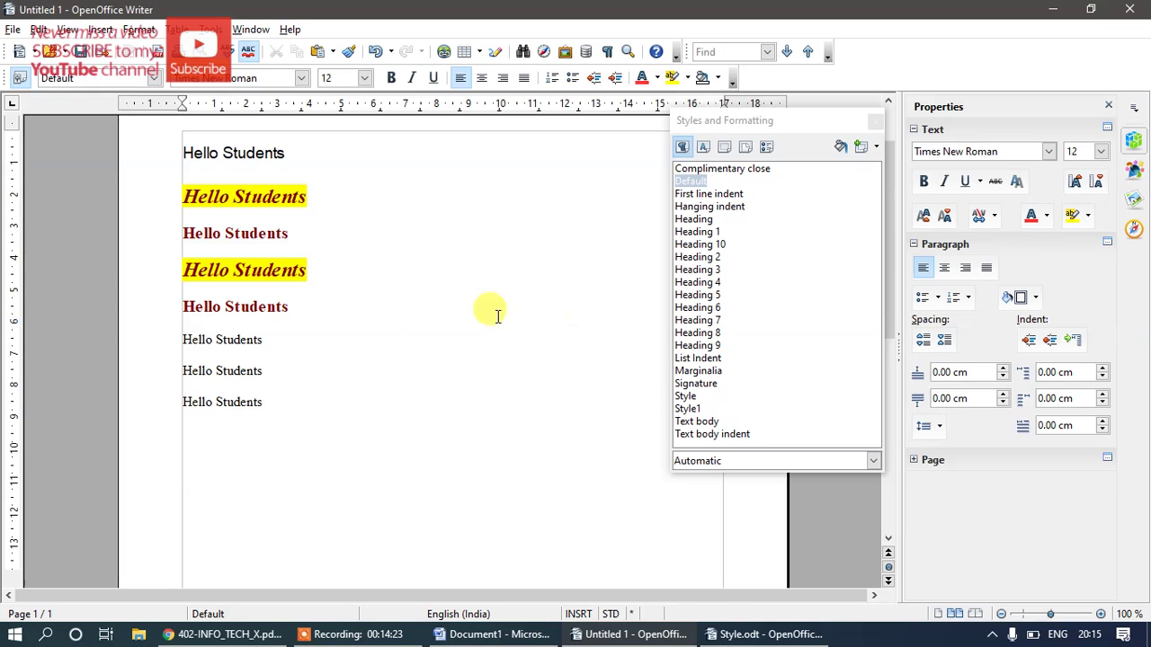
{"action": "left_click_drag", "start_coordinate": [271, 342], "coordinate": [180, 340]}
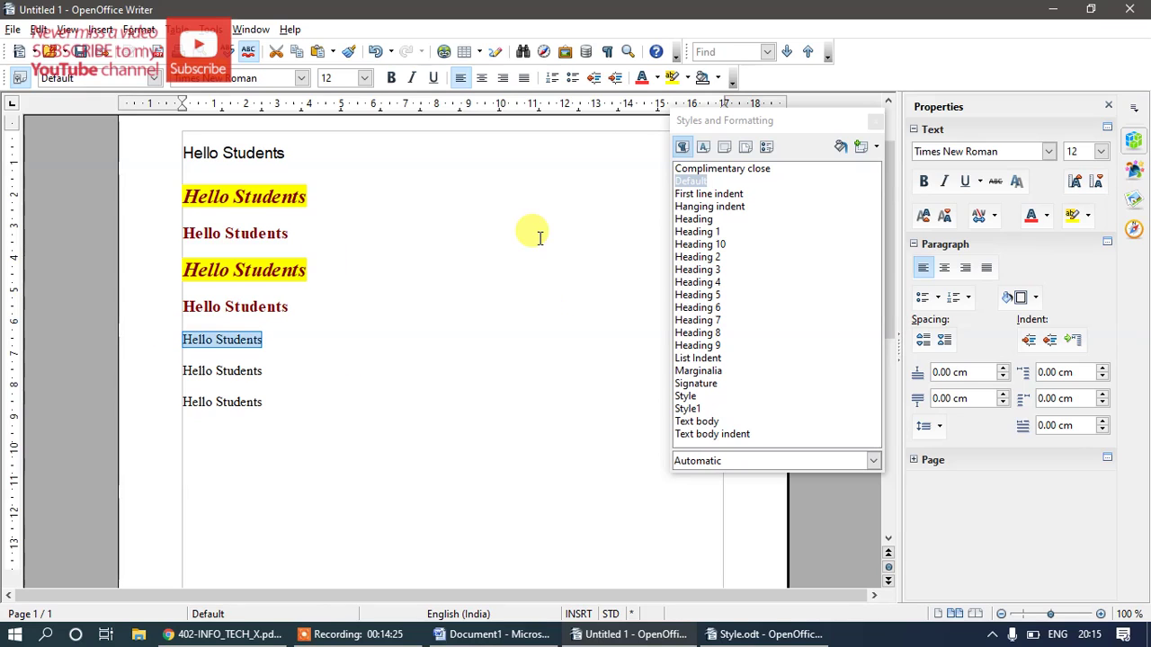
{"action": "left_click", "coordinate": [876, 147]}
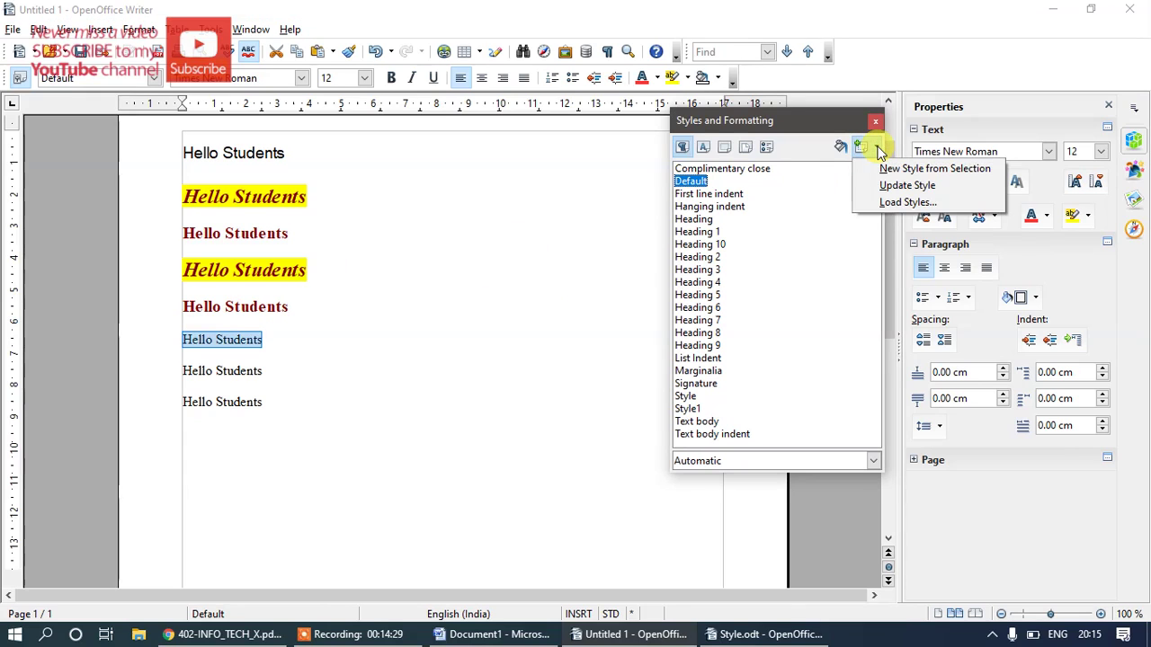
{"action": "left_click", "coordinate": [902, 203]}
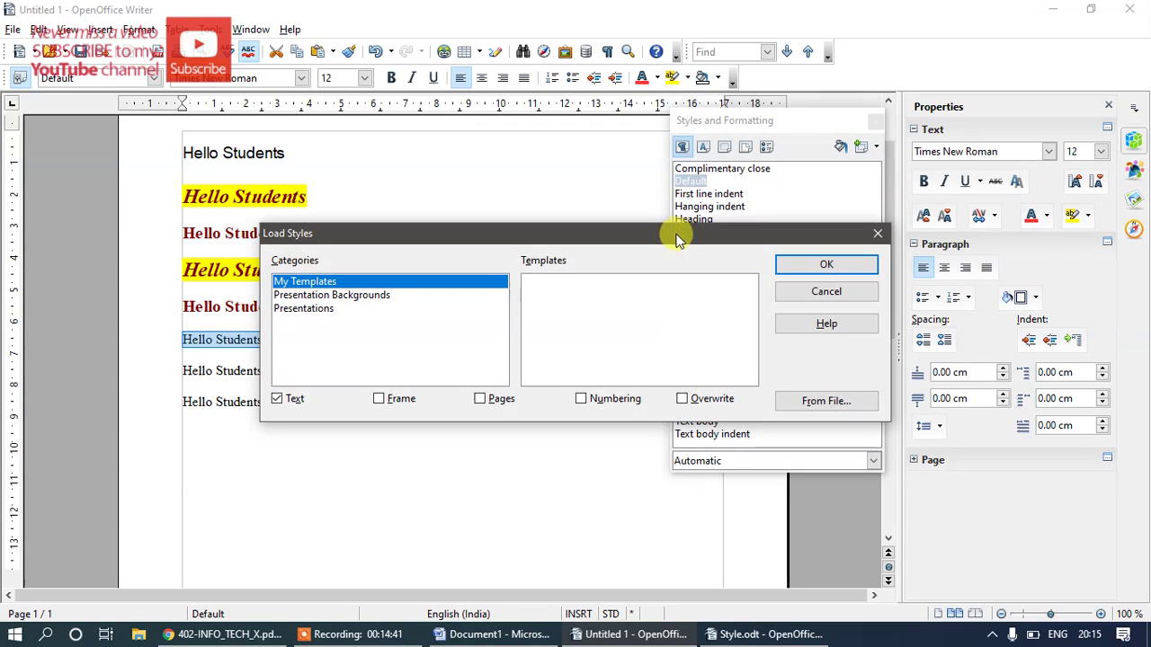
{"action": "left_click_drag", "start_coordinate": [663, 226], "coordinate": [614, 125]}
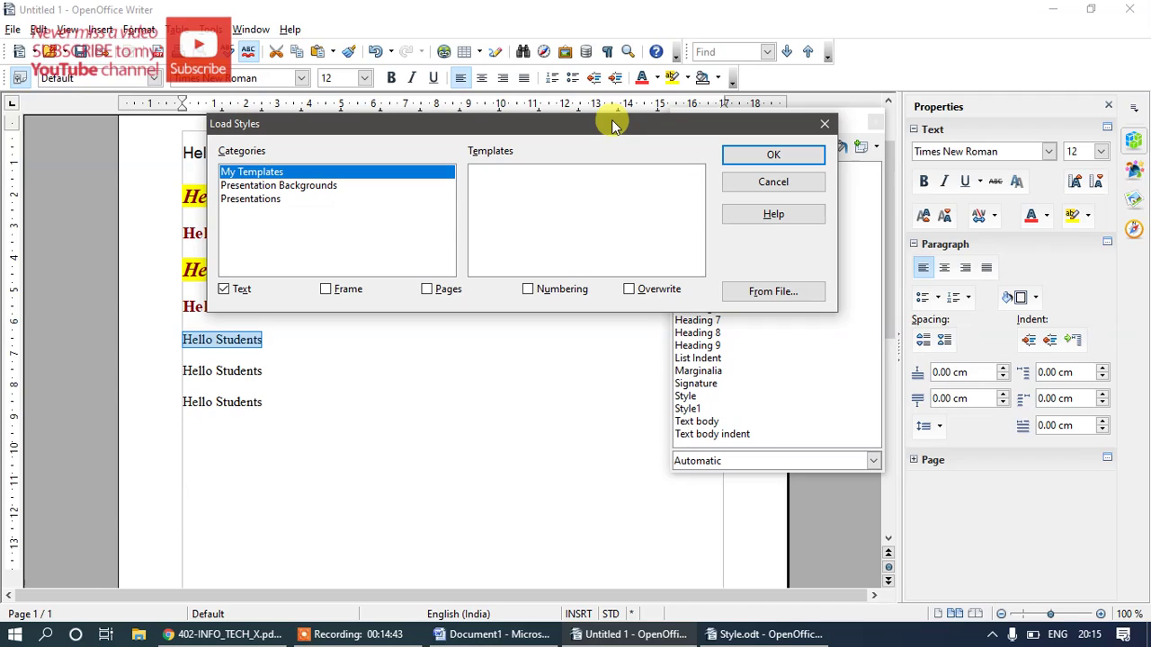
{"action": "left_click", "coordinate": [762, 295]}
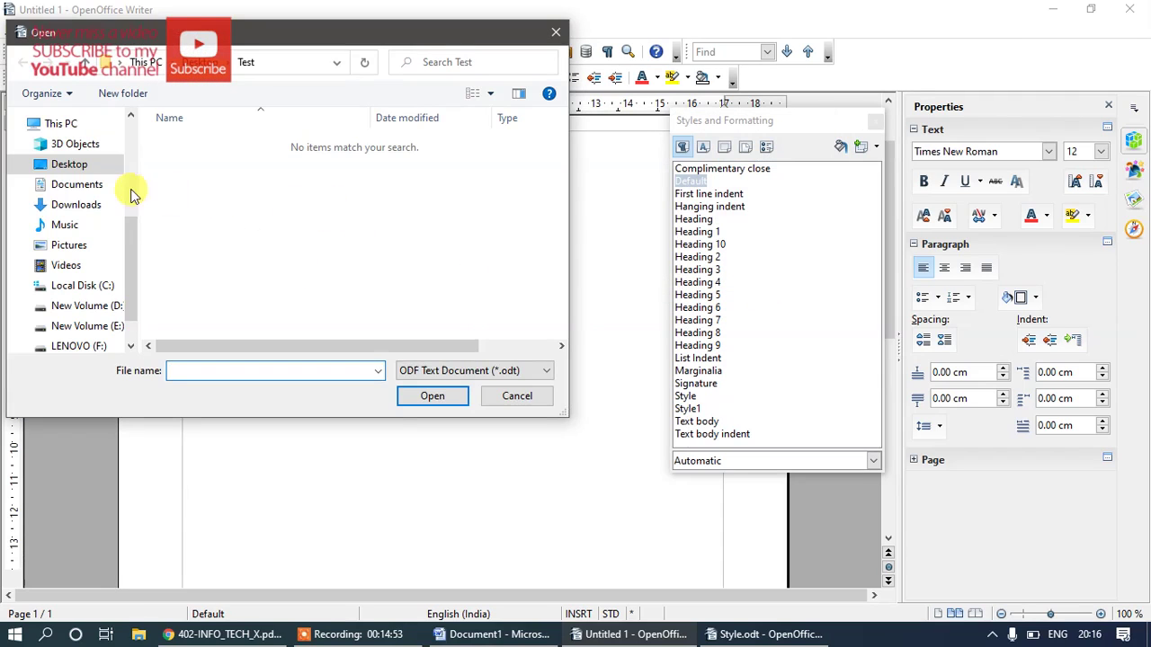
{"action": "left_click", "coordinate": [97, 186]}
{"action": "left_click", "coordinate": [243, 371]}
{"action": "type", "text": "style"}
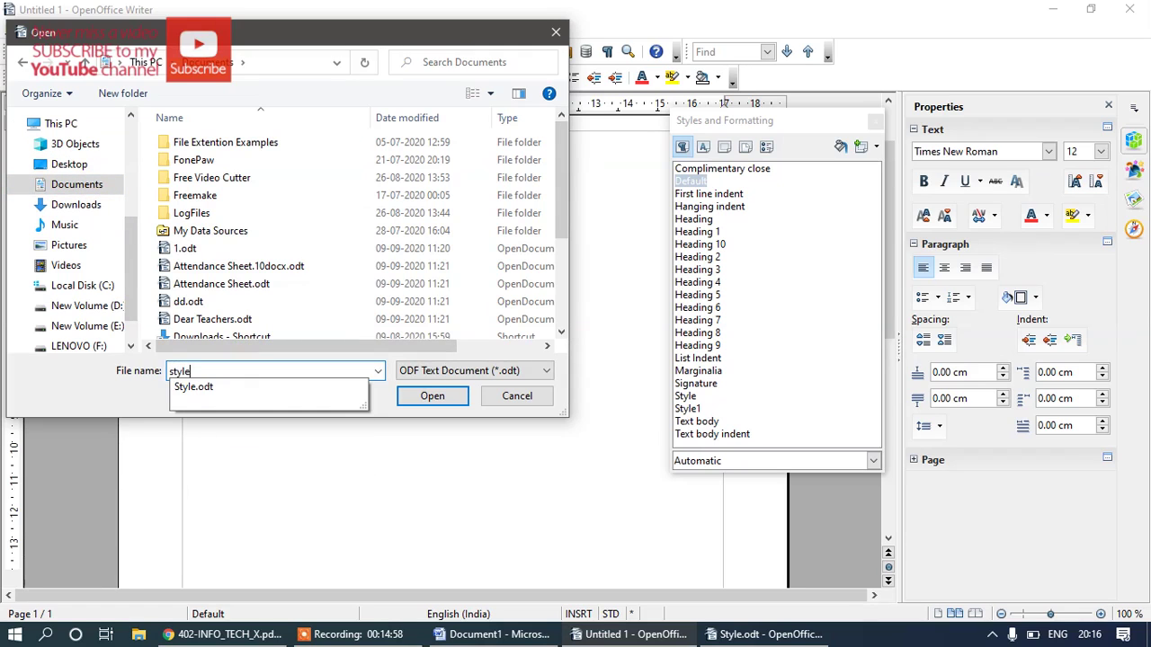
{"action": "left_click", "coordinate": [229, 392]}
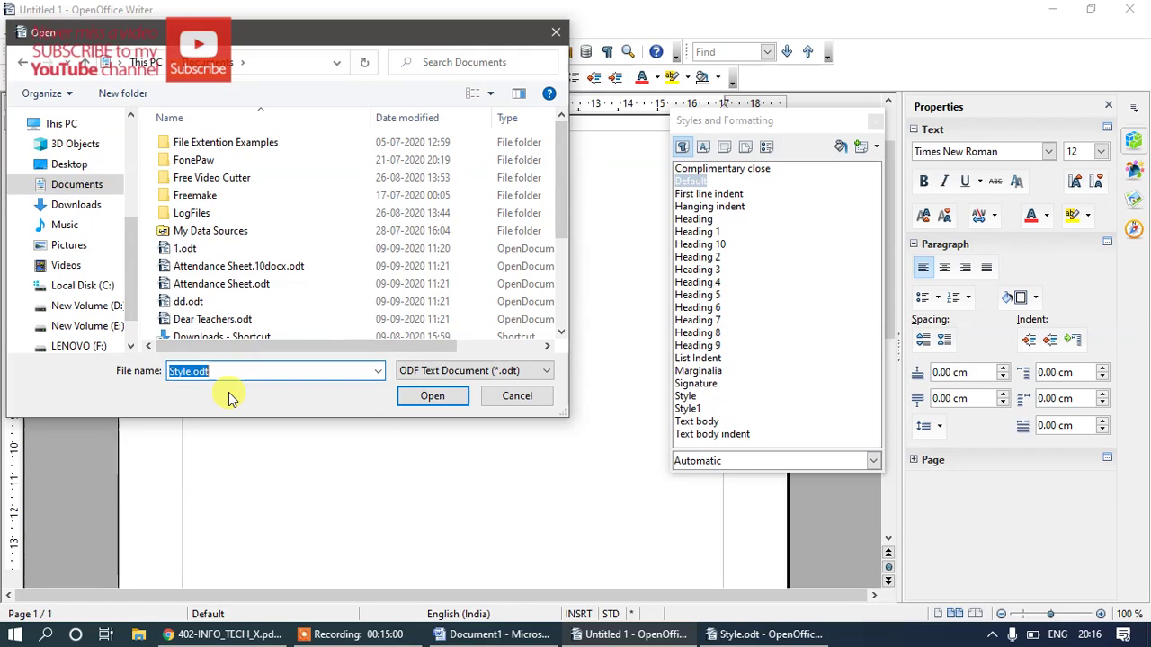
{"action": "left_click", "coordinate": [432, 396]}
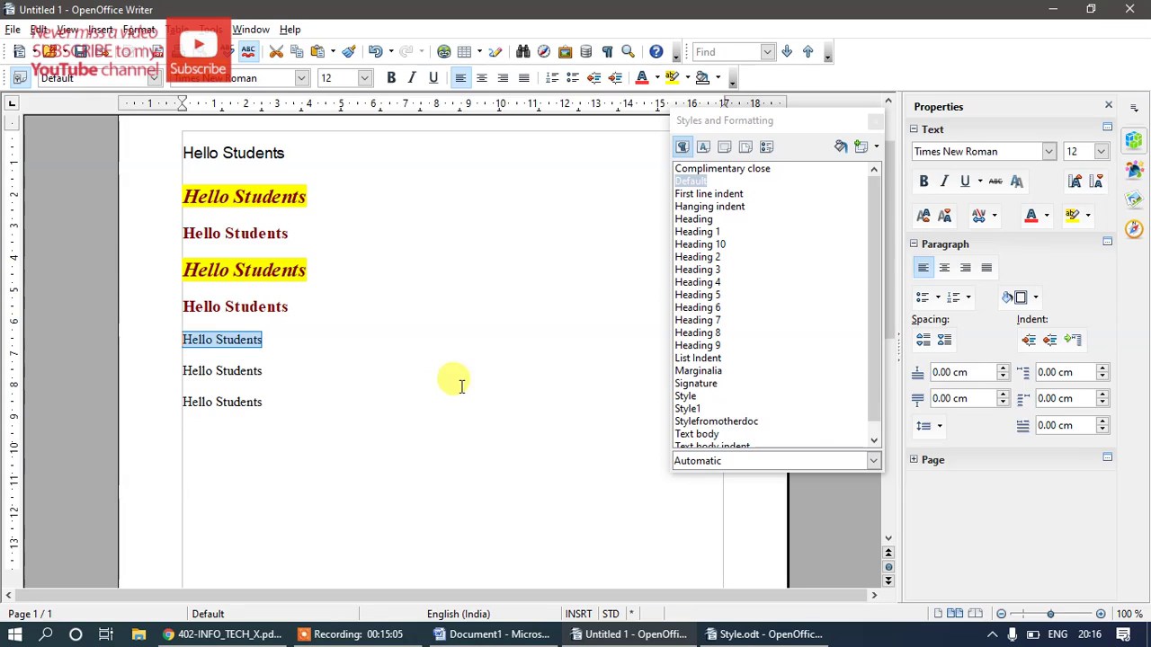
Step: Apply the Stylefromotherdoc style to the selected sixth "Hello Students" line and compare it with the word "Students" in Style.odt
{"action": "left_click_drag", "start_coordinate": [871, 385], "coordinate": [877, 410]}
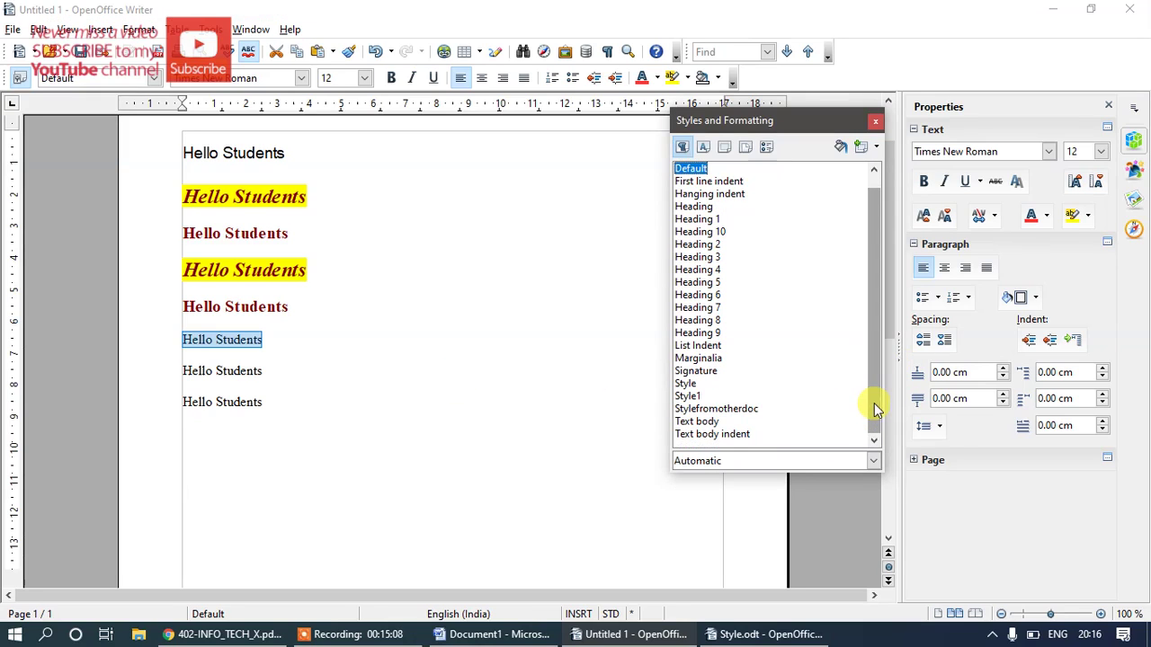
{"action": "double_click", "coordinate": [743, 409]}
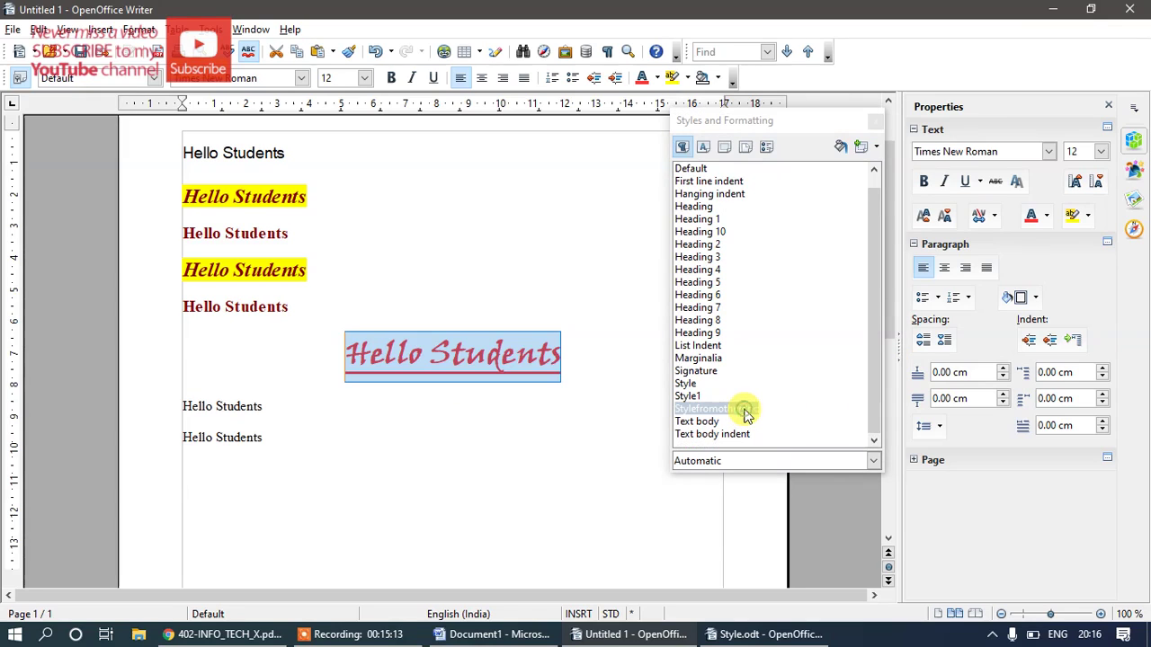
{"action": "left_click", "coordinate": [739, 633]}
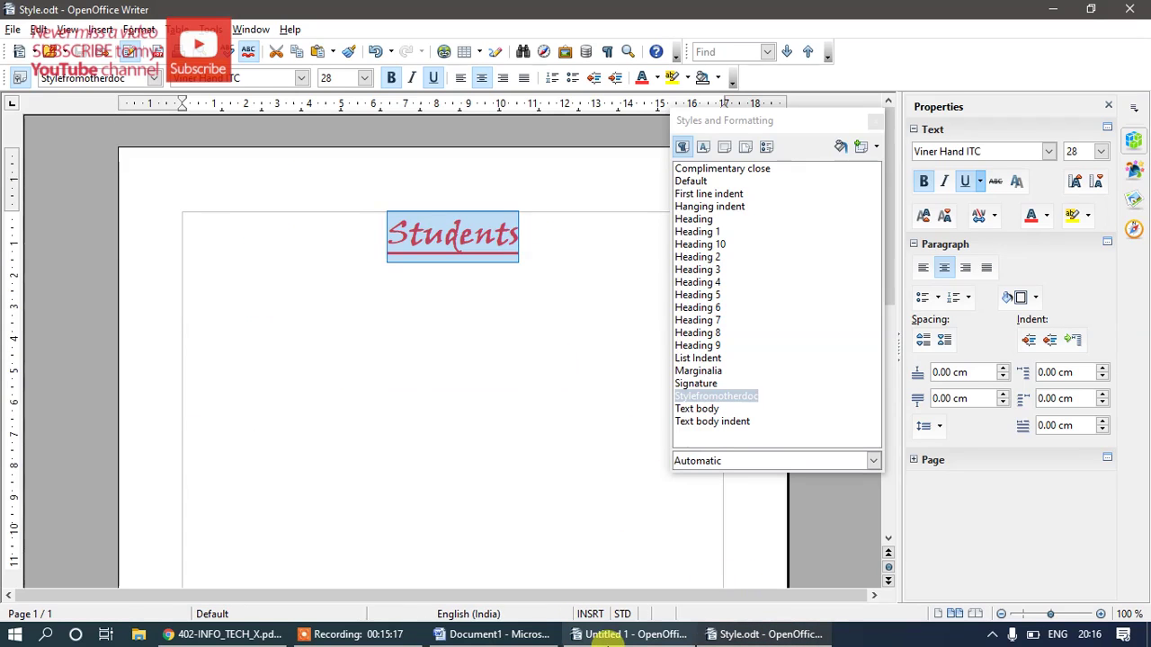
{"action": "left_click", "coordinate": [609, 635]}
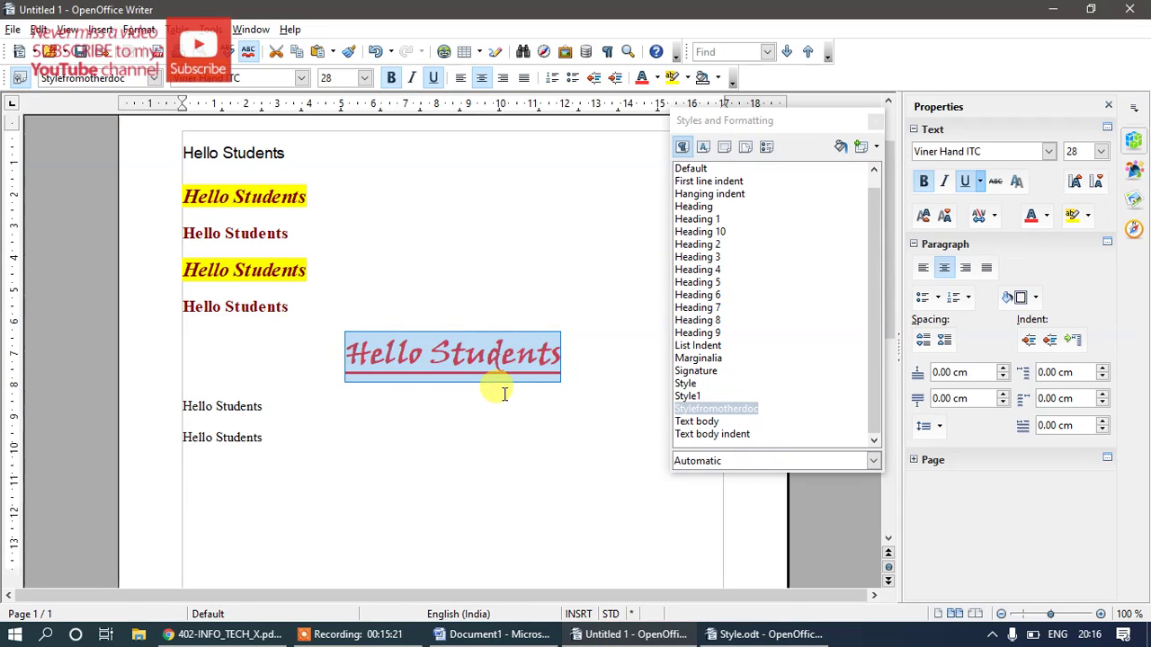
{"action": "left_click", "coordinate": [778, 634]}
{"action": "left_click", "coordinate": [630, 635]}
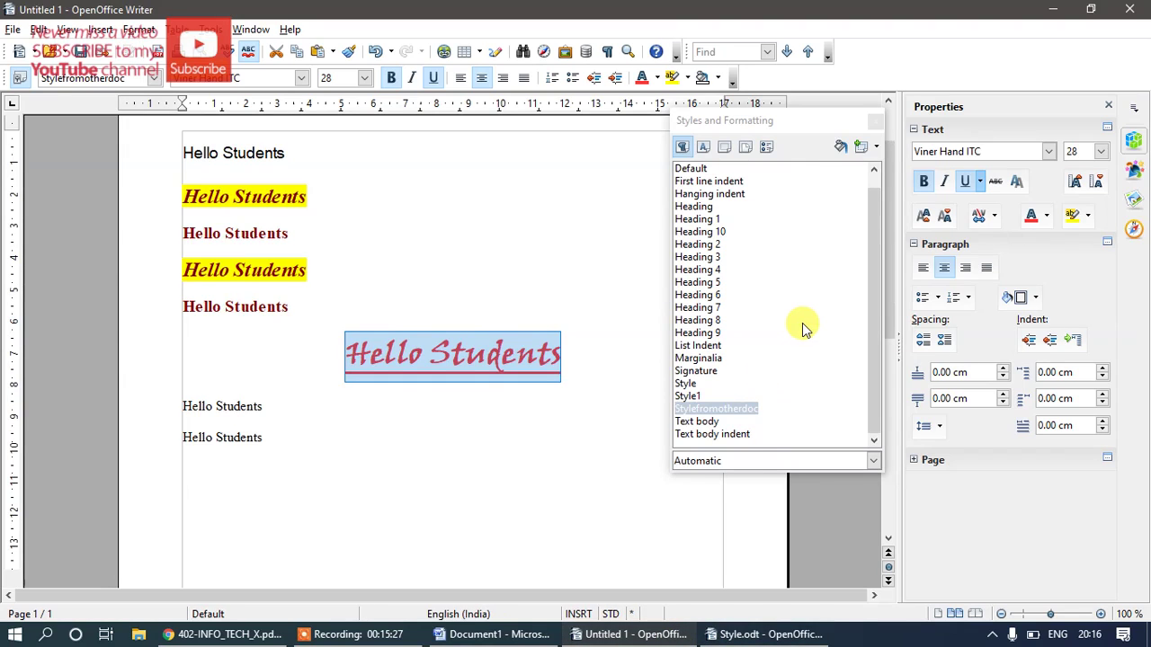
Step: Switch to the Style.odt document and start a new line below the word "Students"
{"action": "mouse_move", "coordinate": [760, 639]}
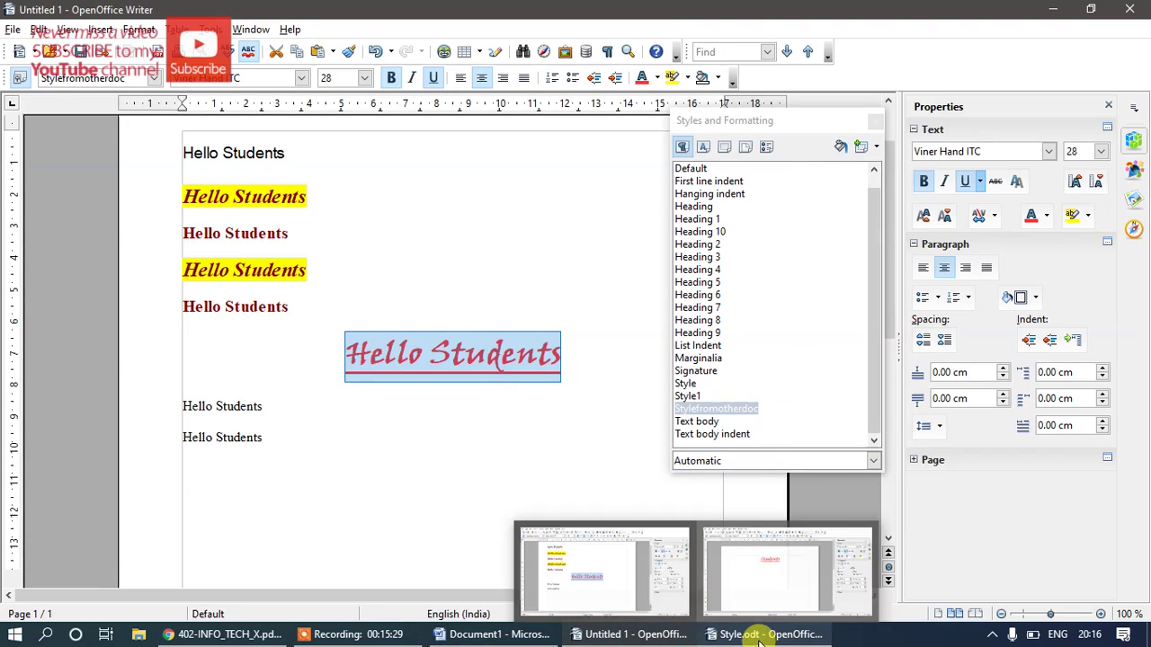
{"action": "left_click", "coordinate": [761, 589]}
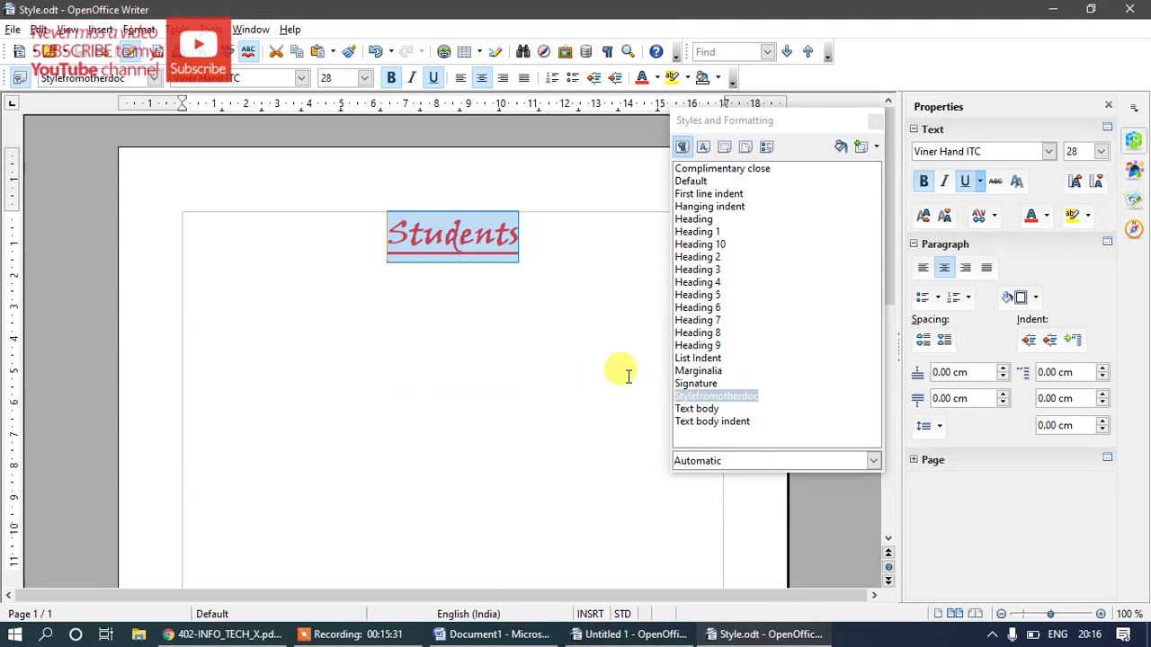
{"action": "left_click", "coordinate": [595, 281]}
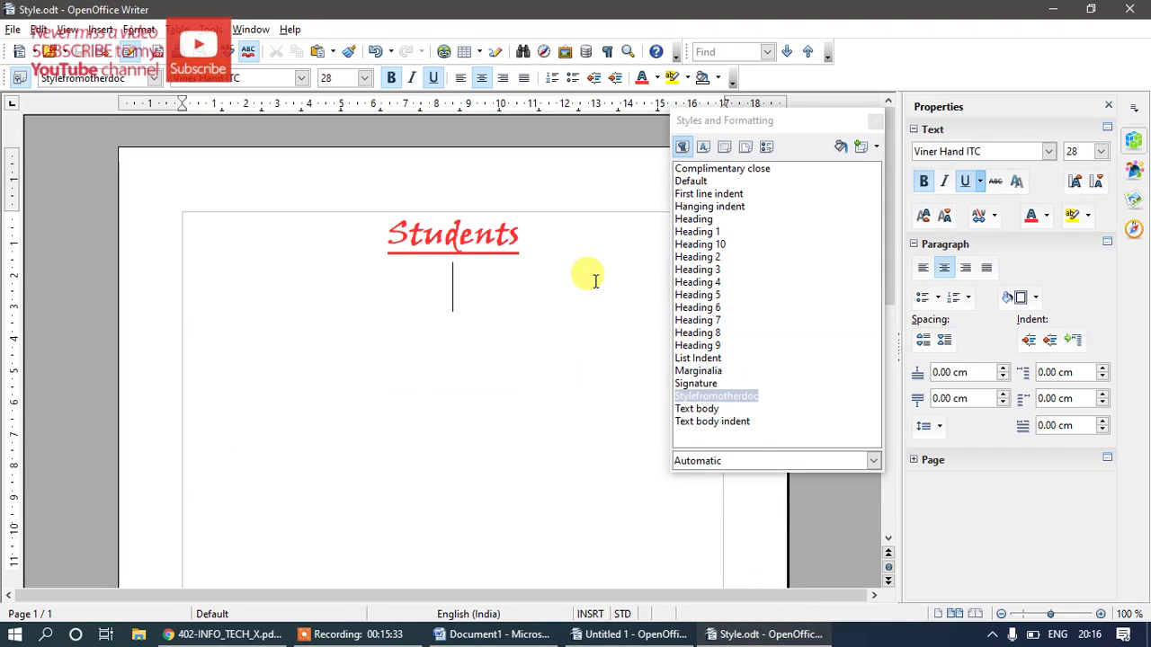
{"action": "type", "text": "Hello Students Hello Students"}
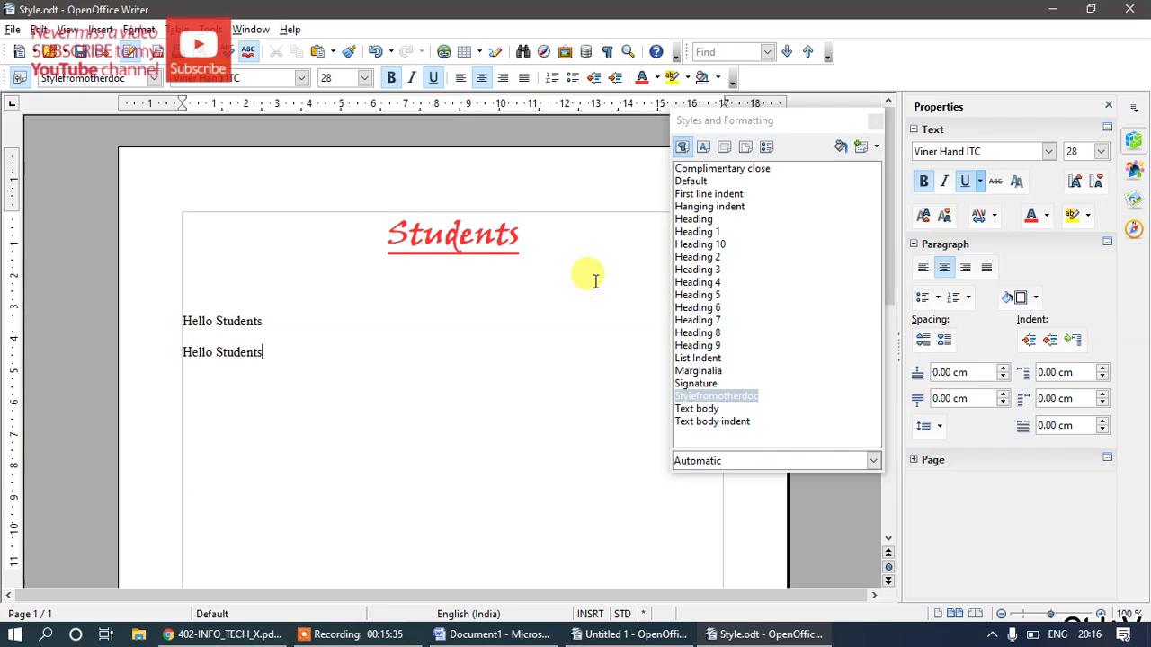
{"action": "key", "text": "ctrl+a"}
{"action": "left_click", "coordinate": [557, 254]}
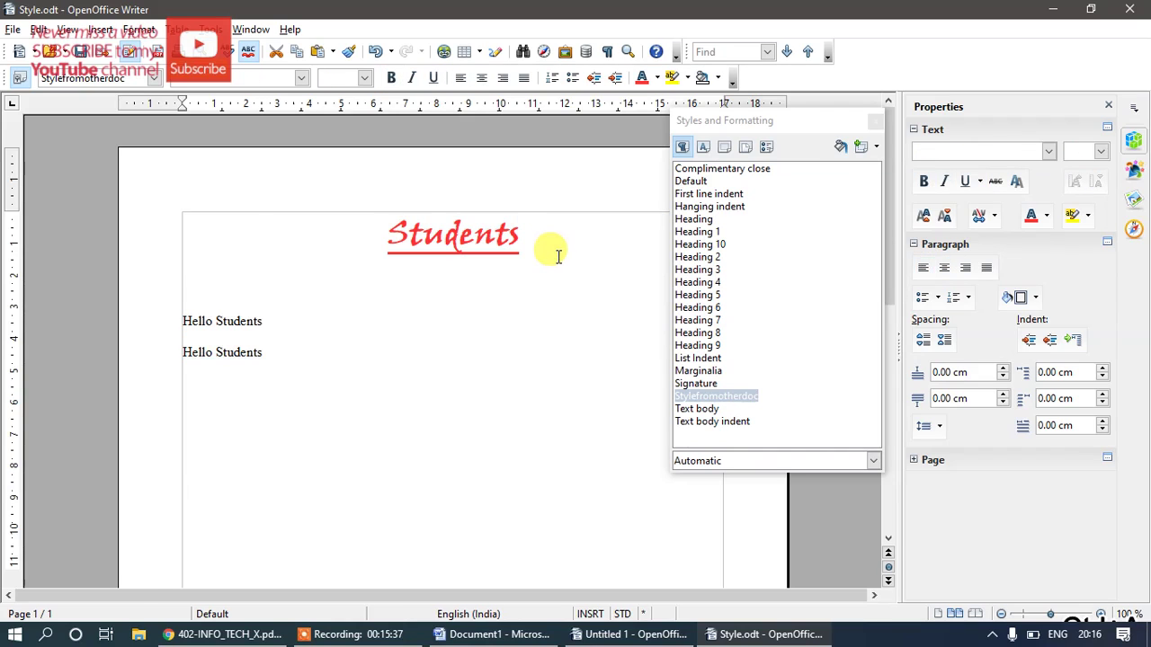
{"action": "key", "text": "ctrl+z"}
Step: Copy the formatted word "Students" and paste it onto the second line of Style.odt
{"action": "left_click_drag", "start_coordinate": [544, 243], "coordinate": [388, 229]}
{"action": "key", "text": "ctrl+c"}
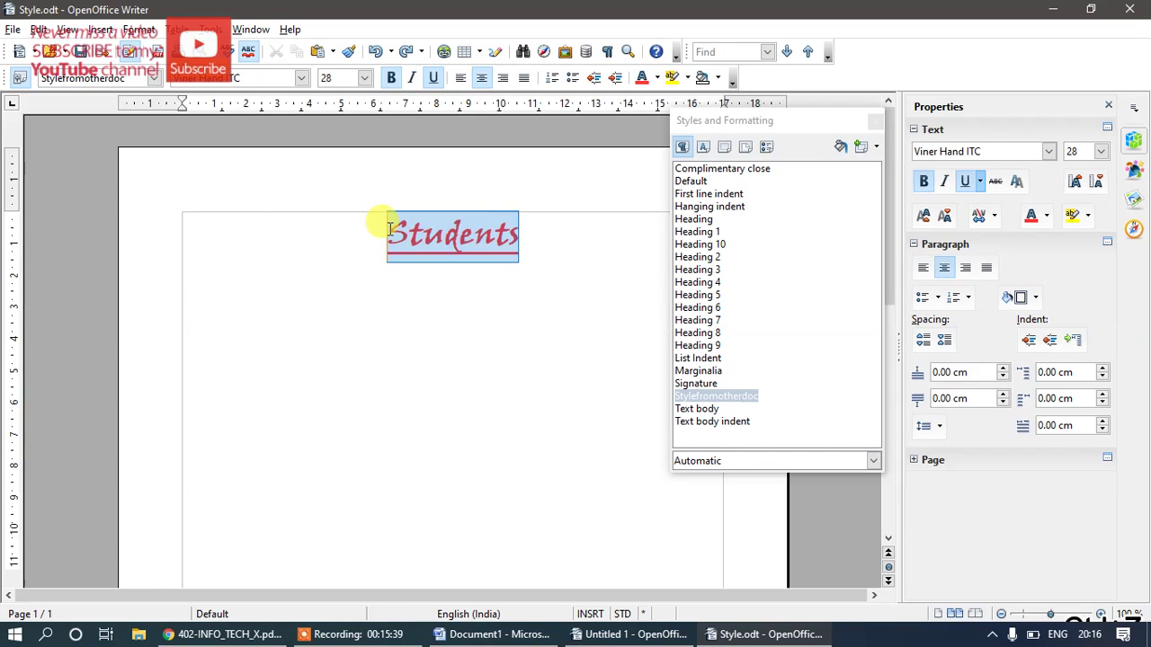
{"action": "left_click", "coordinate": [544, 238]}
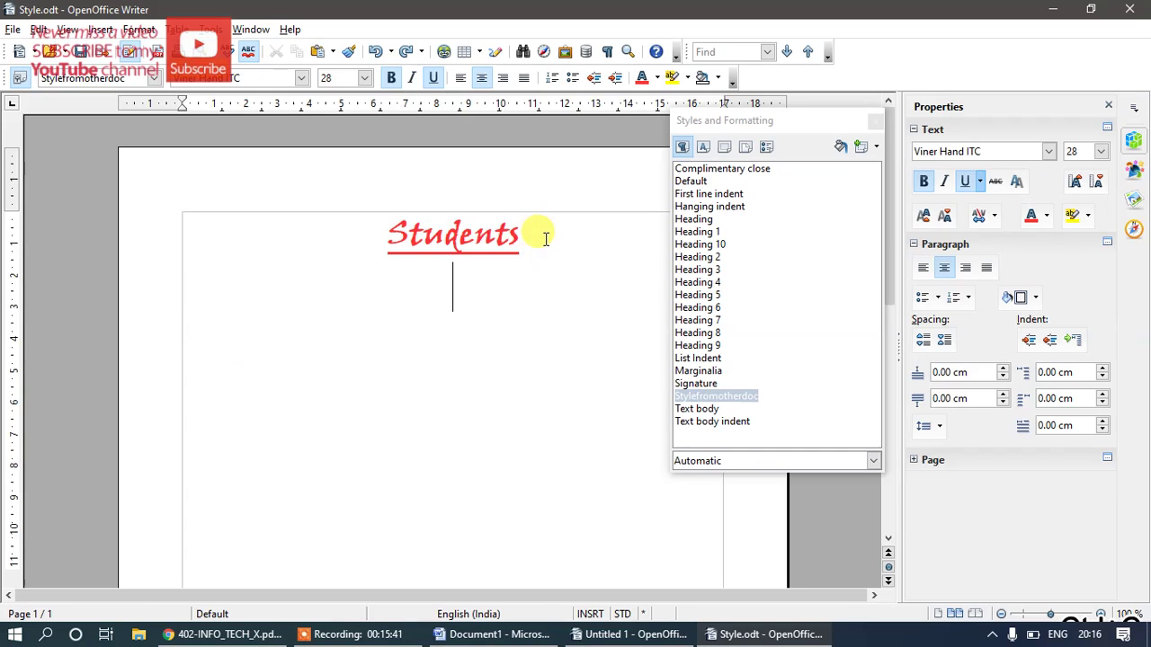
{"action": "key", "text": "ctrl+v"}
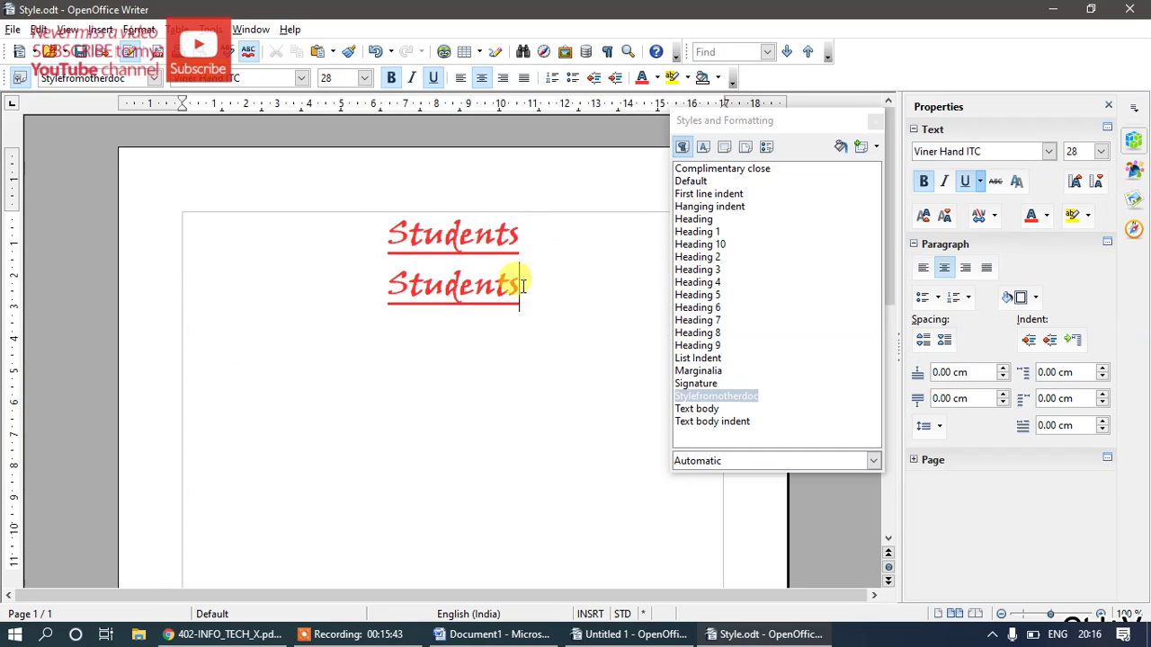
Step: Change the font color of the second "Students" line to blue
{"action": "left_click_drag", "start_coordinate": [522, 286], "coordinate": [326, 278]}
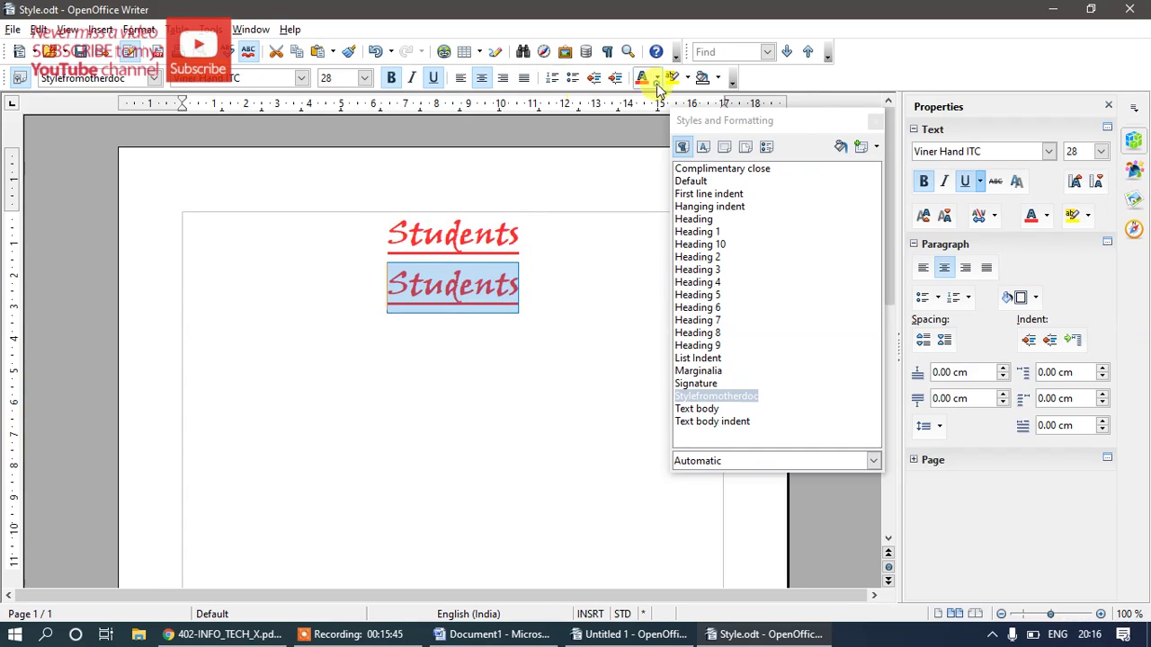
{"action": "left_click", "coordinate": [656, 79]}
{"action": "left_click", "coordinate": [720, 169]}
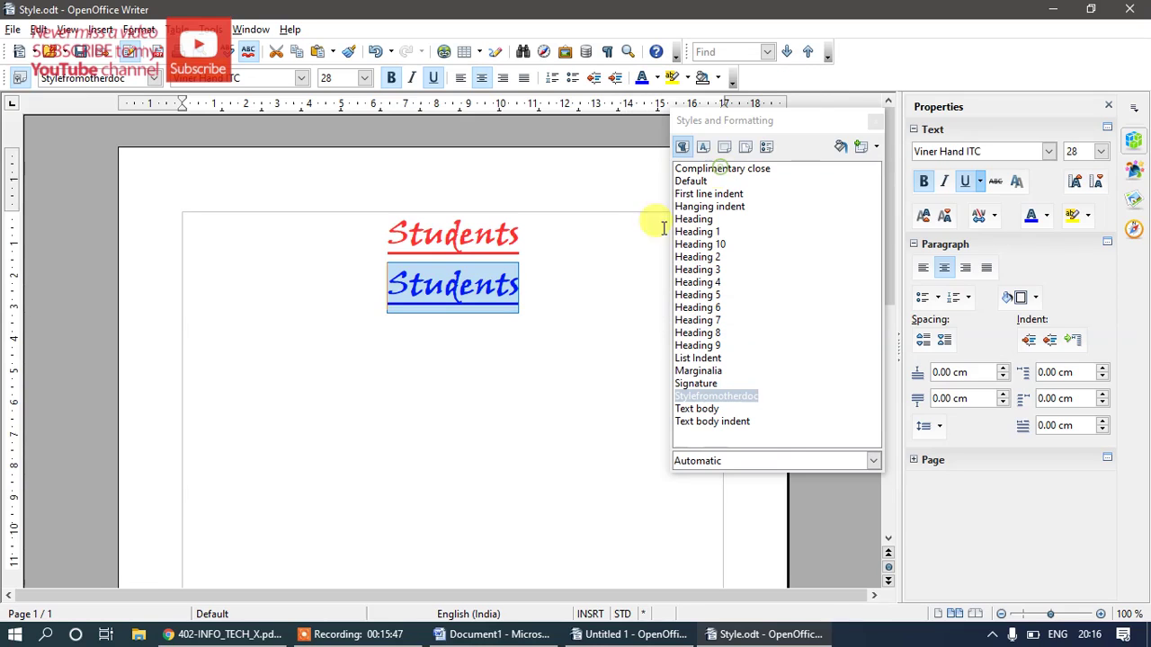
{"action": "left_click", "coordinate": [576, 288]}
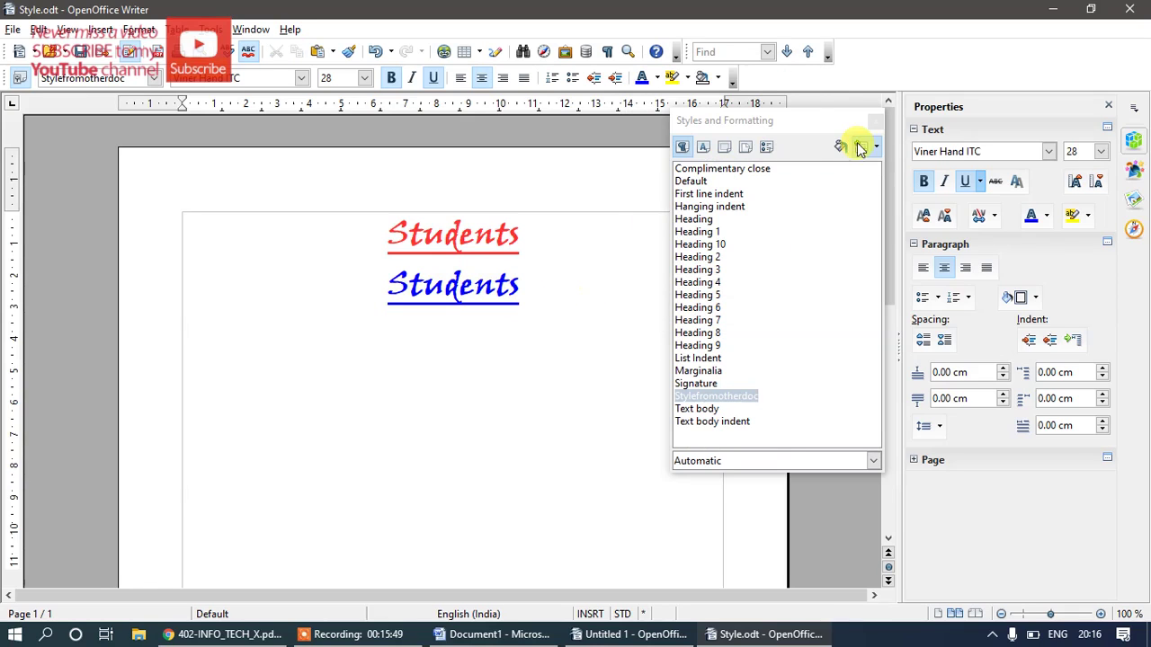
Step: Create a new paragraph style named Blue from the blue word "Students" and update it from the selection
{"action": "left_click_drag", "start_coordinate": [567, 290], "coordinate": [392, 306]}
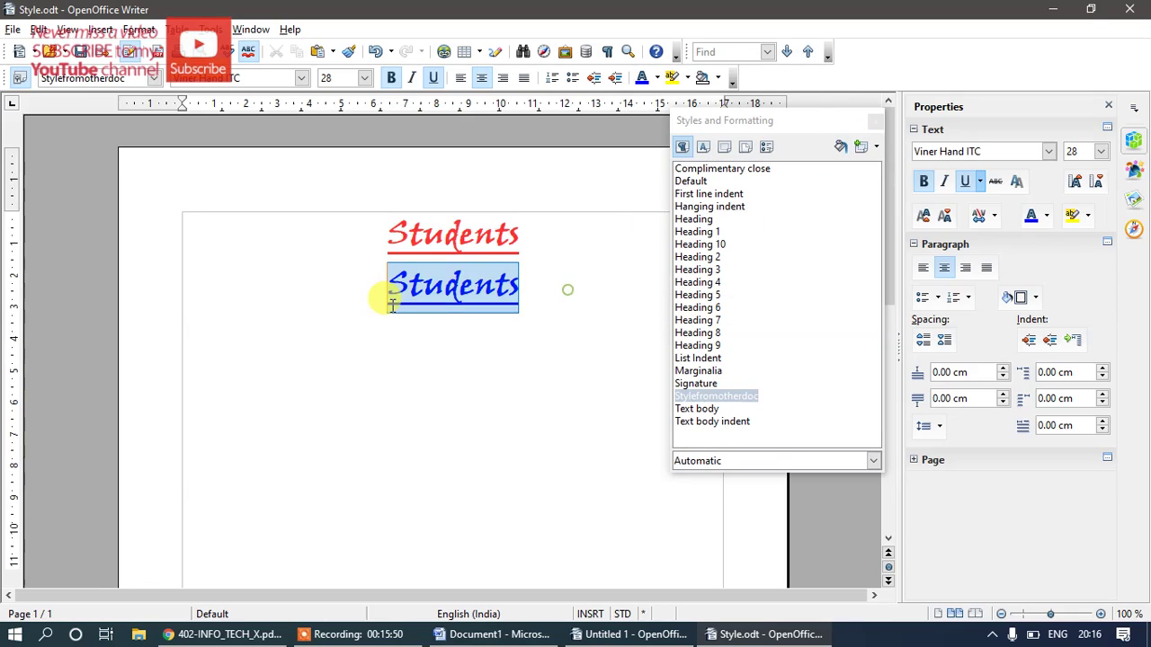
{"action": "left_click", "coordinate": [876, 146]}
{"action": "left_click", "coordinate": [874, 171]}
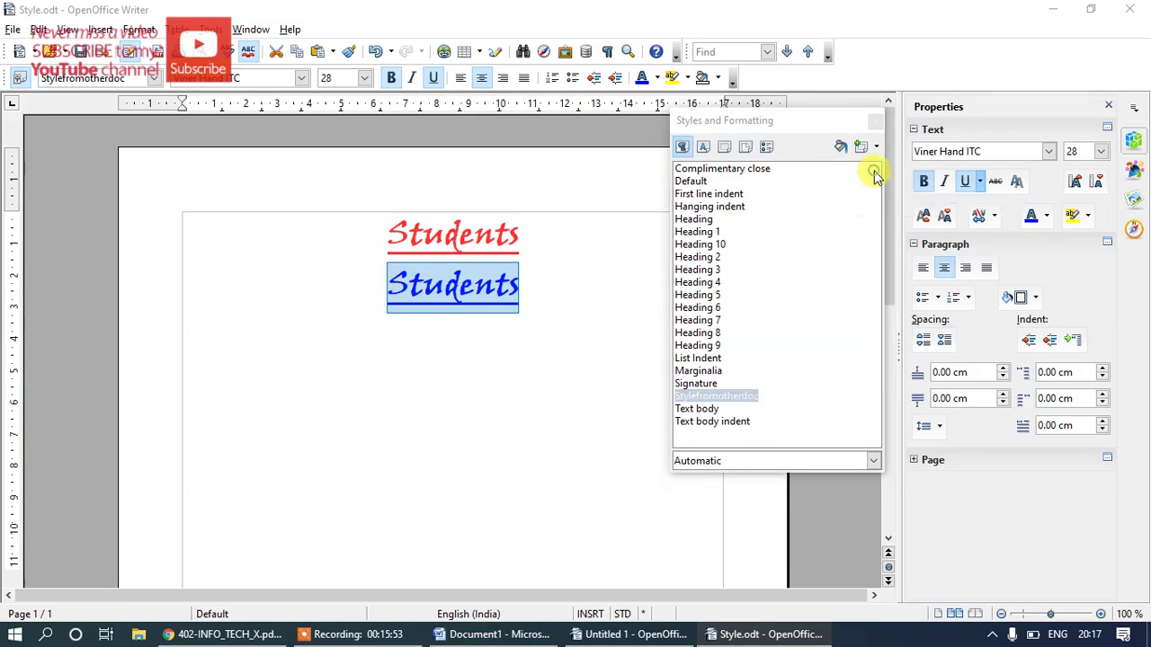
{"action": "type", "text": "Blue"}
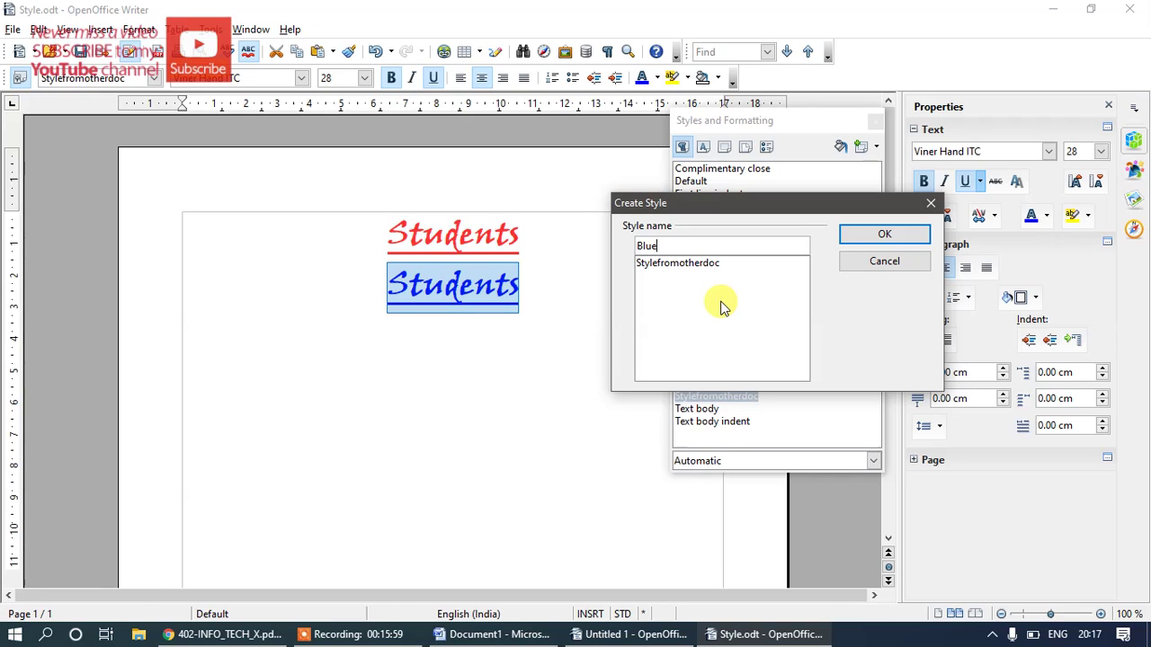
{"action": "left_click", "coordinate": [855, 232]}
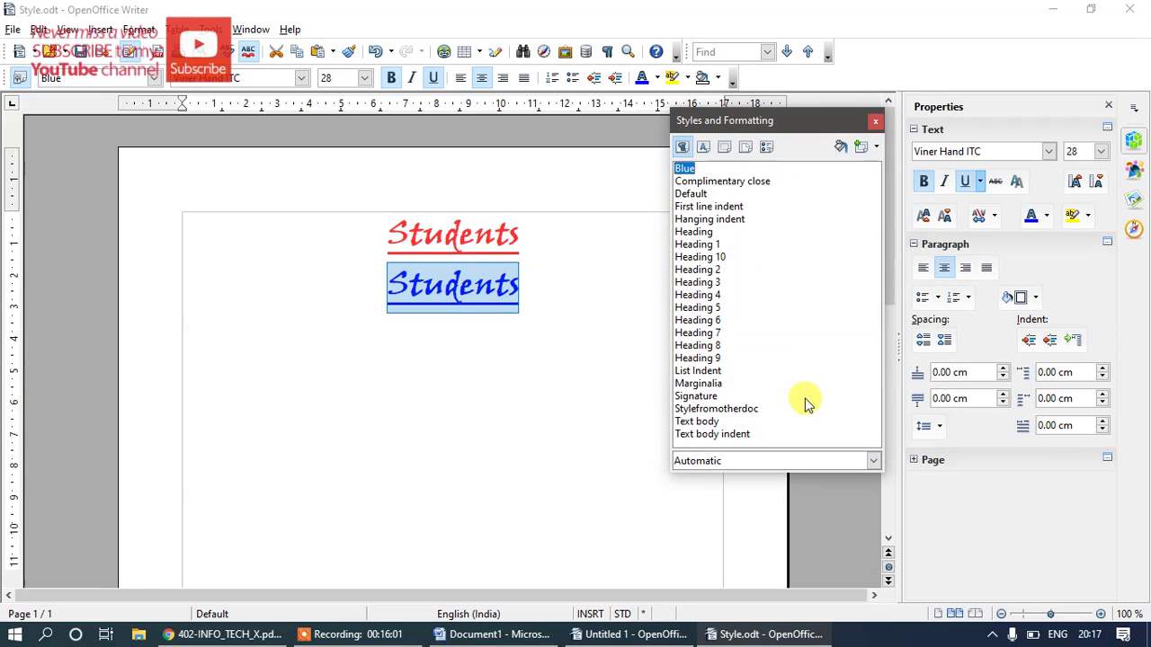
{"action": "left_click", "coordinate": [861, 148]}
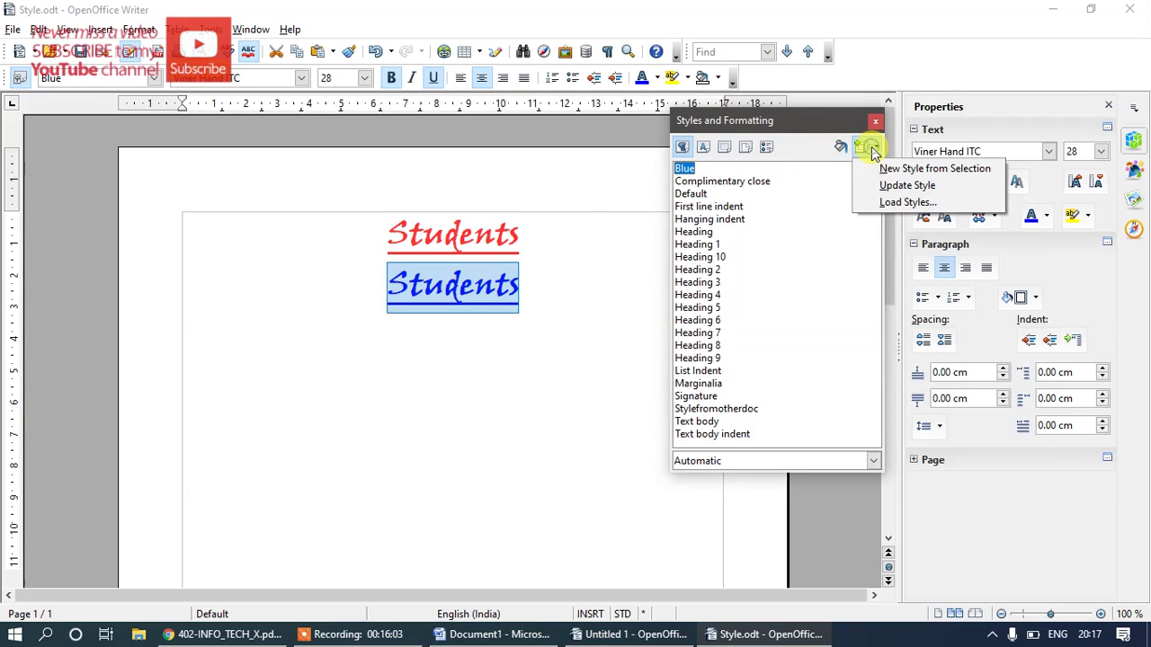
{"action": "left_click", "coordinate": [890, 185]}
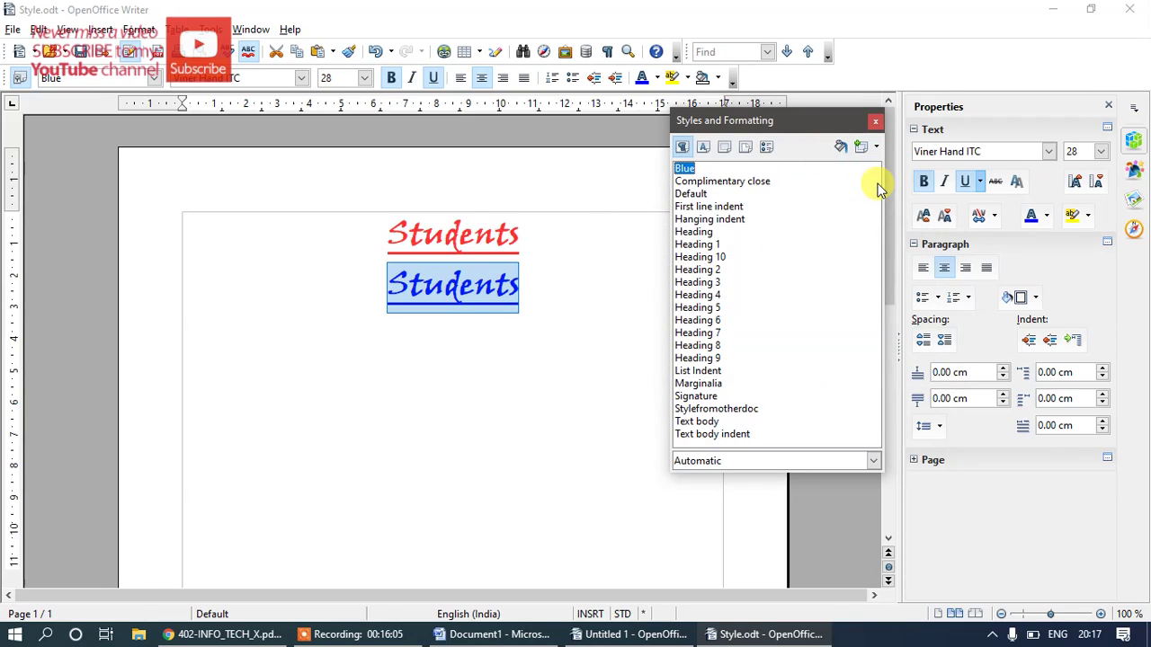
Step: Save the changes made to the Style.odt document
{"action": "left_click", "coordinate": [602, 210]}
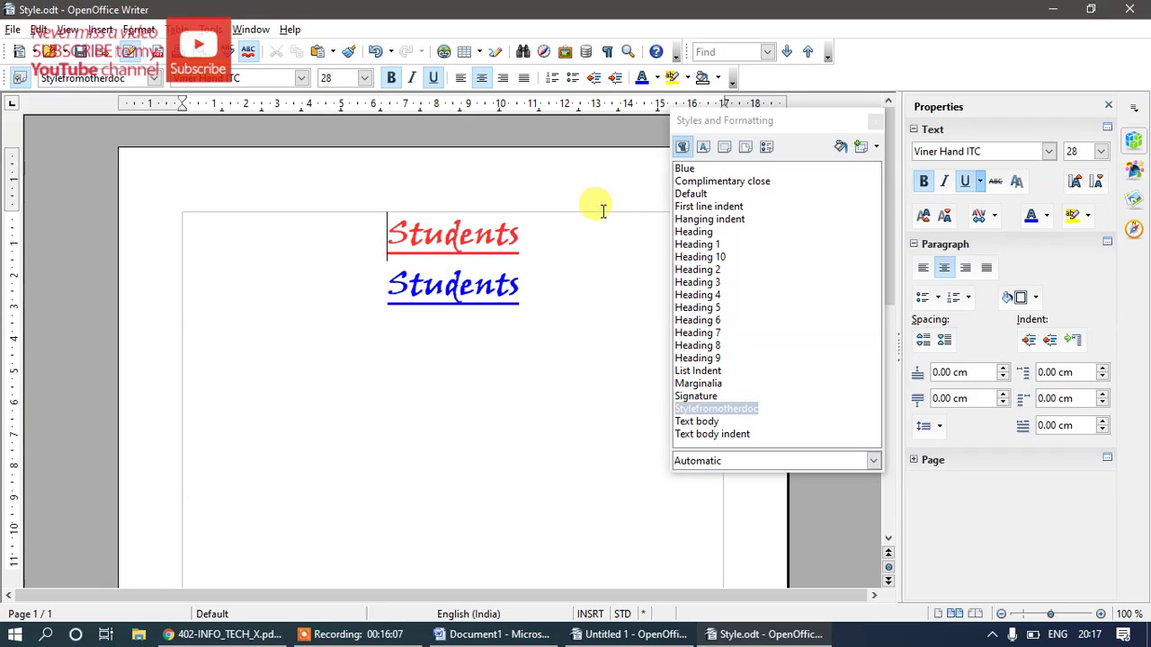
{"action": "key", "text": "ctrl+s"}
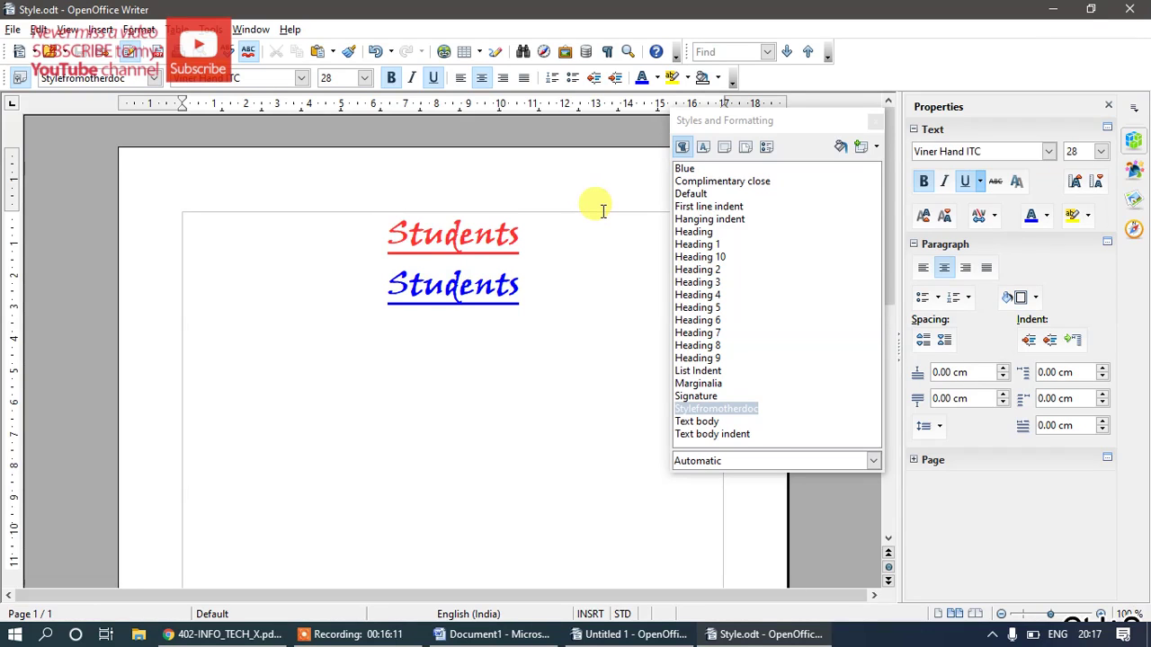
{"action": "left_click", "coordinate": [11, 29]}
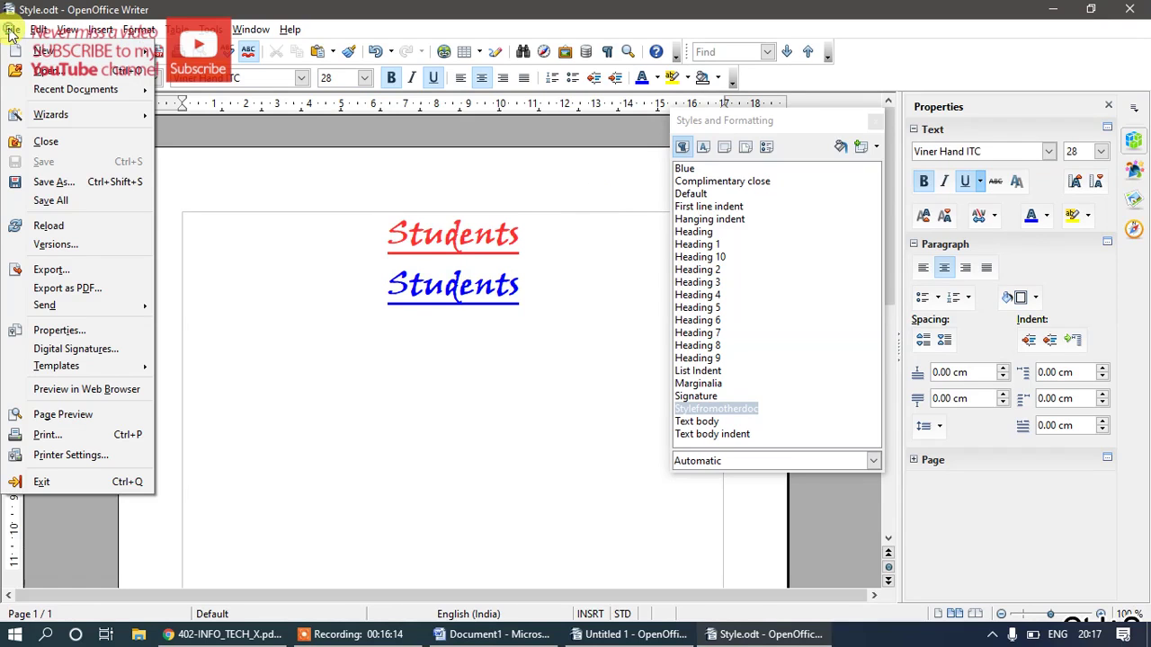
Step: Save all open documents and switch from Style.odt to the Untitled 1 document
{"action": "left_click", "coordinate": [76, 203]}
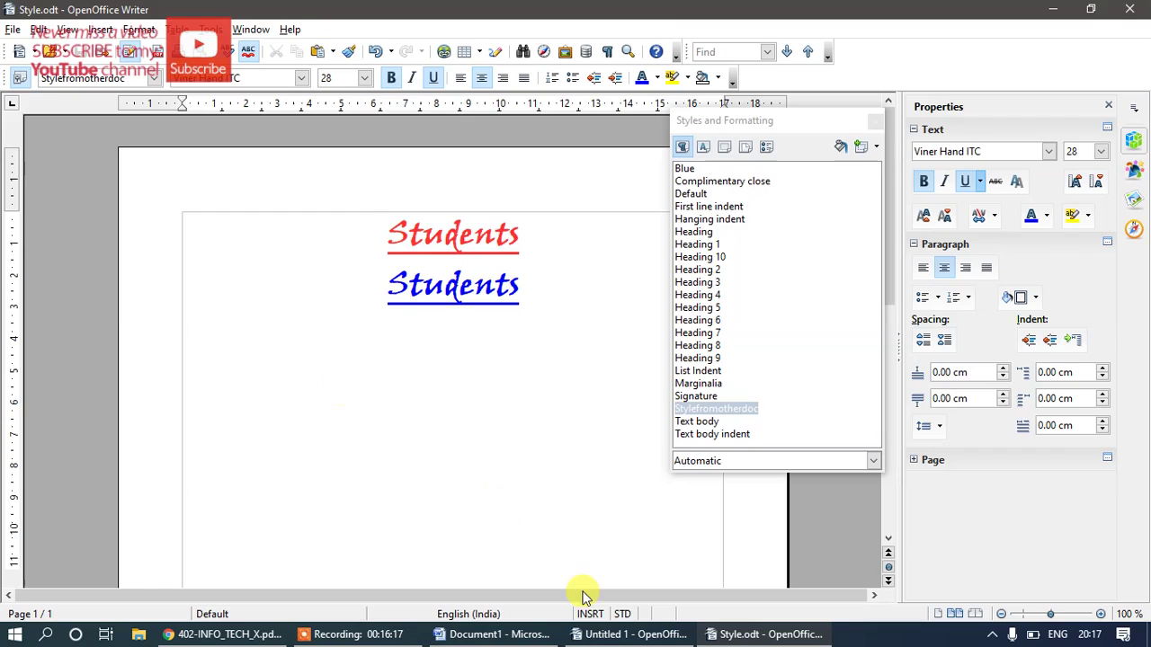
{"action": "left_click", "coordinate": [620, 637]}
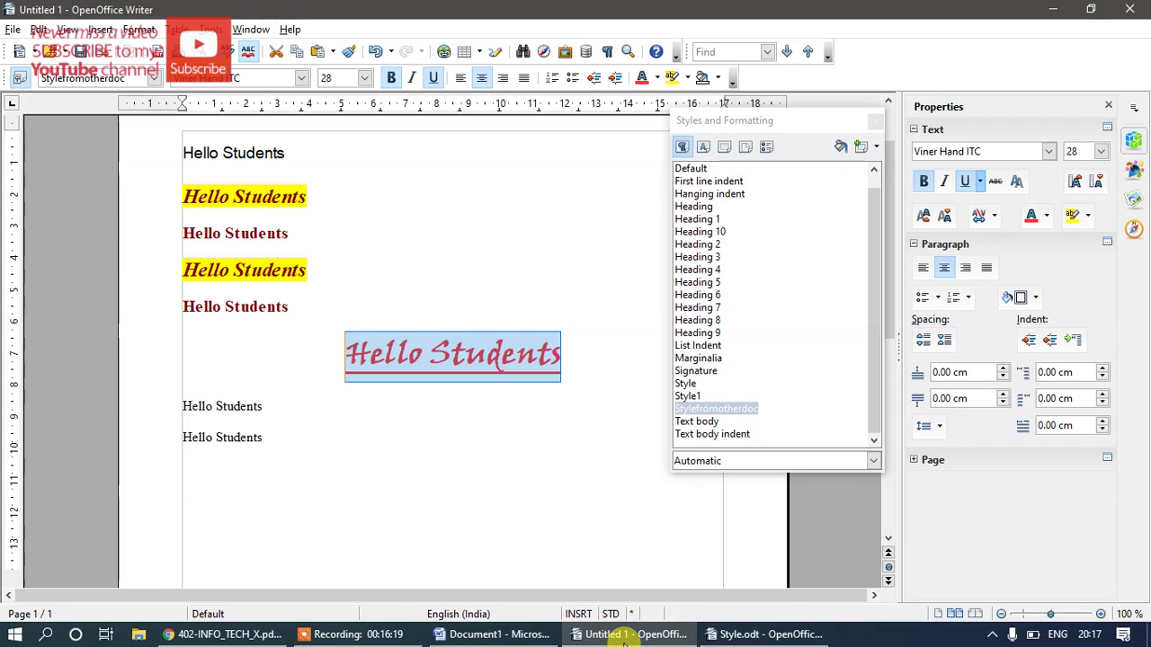
{"action": "left_click", "coordinate": [720, 636]}
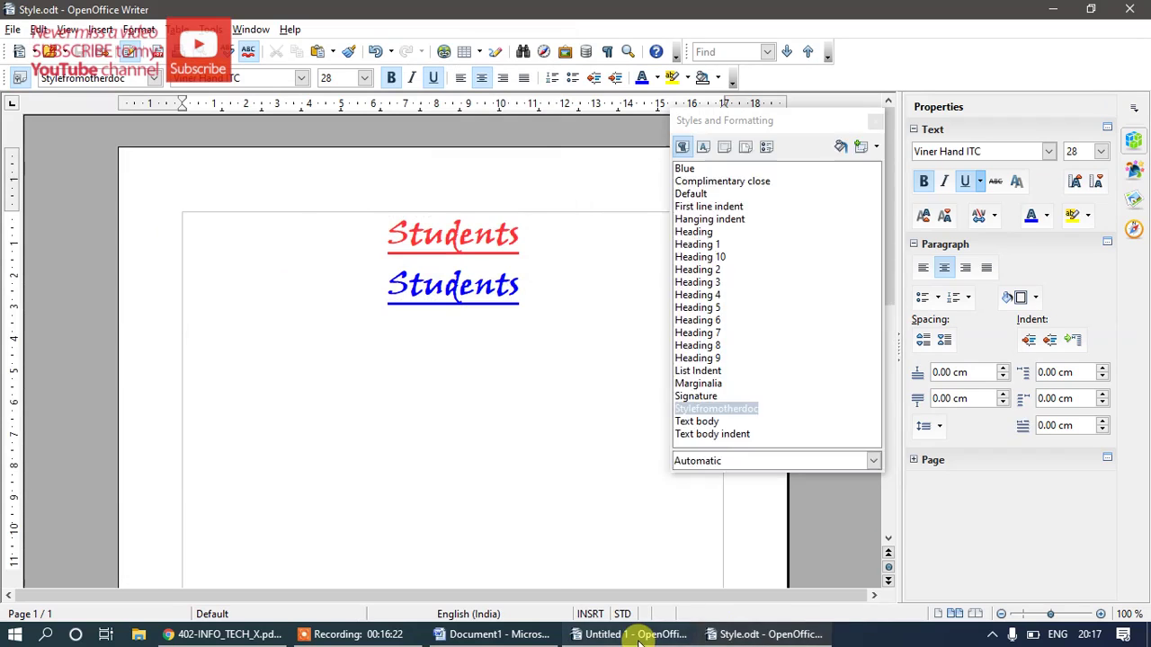
{"action": "left_click", "coordinate": [634, 635]}
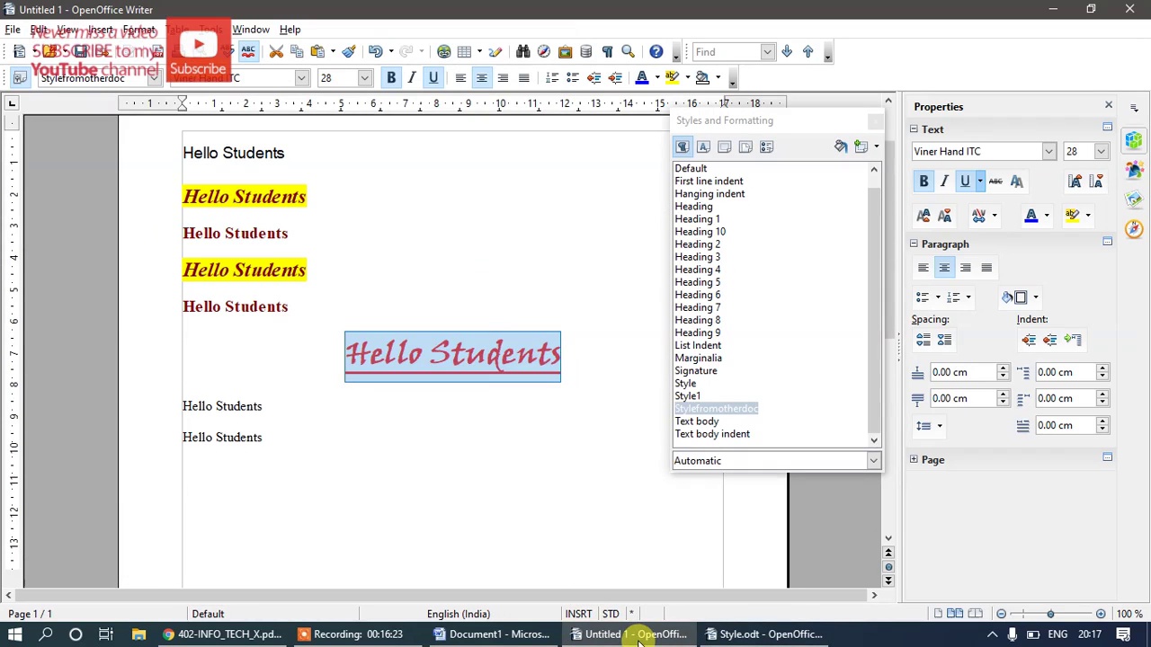
Step: Select the plain "Hello Students" line below the red one and load the text styles from the file Style.odt
{"action": "left_click", "coordinate": [457, 424]}
{"action": "left_click_drag", "start_coordinate": [273, 407], "coordinate": [184, 405]}
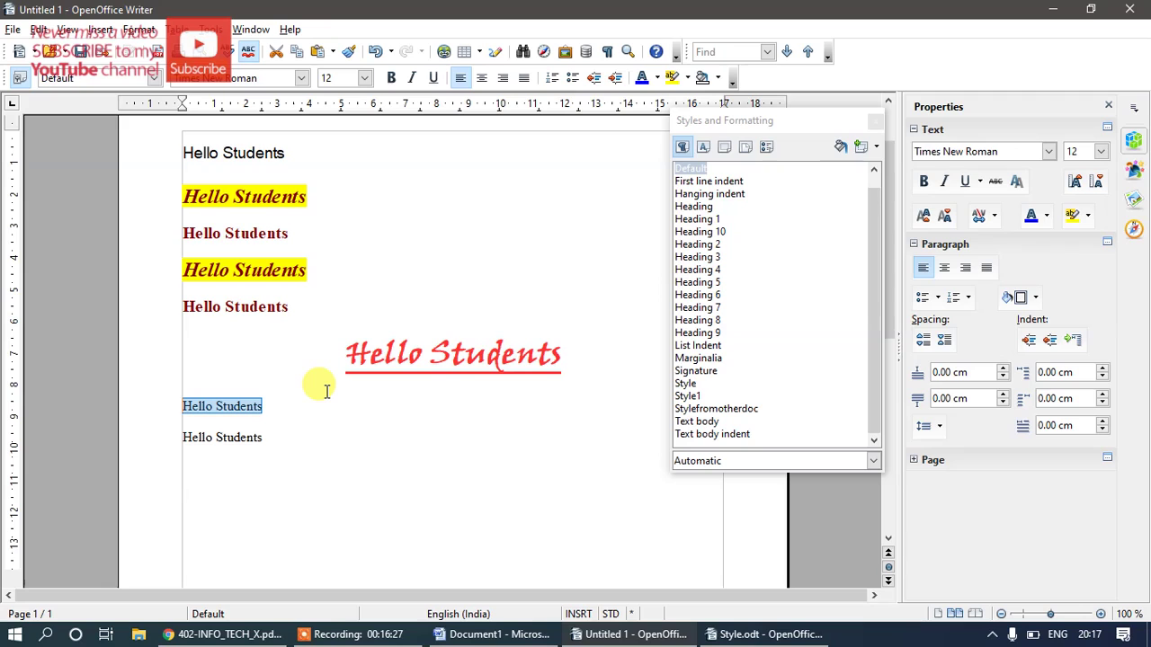
{"action": "left_click", "coordinate": [874, 147]}
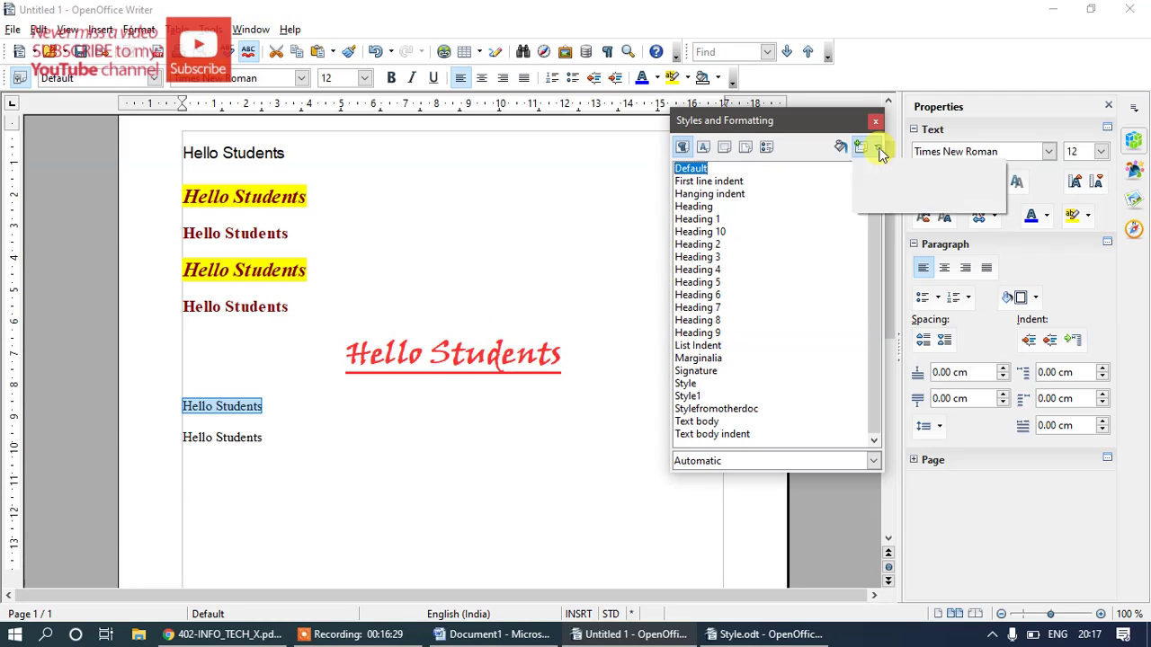
{"action": "left_click", "coordinate": [892, 189]}
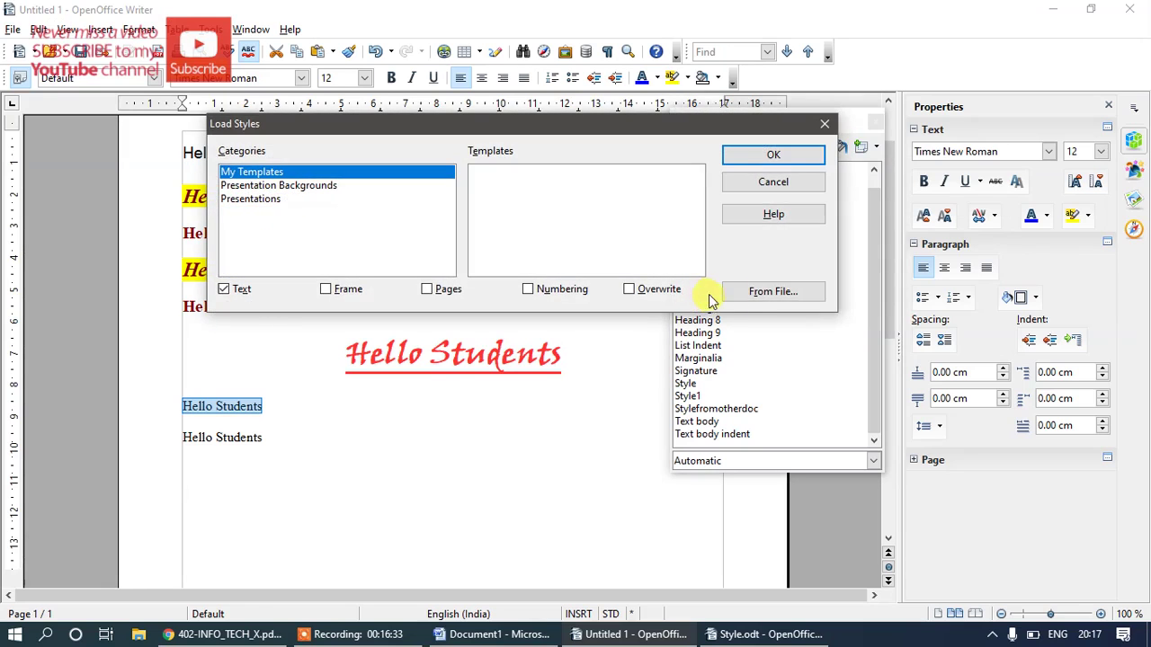
{"action": "left_click", "coordinate": [737, 293]}
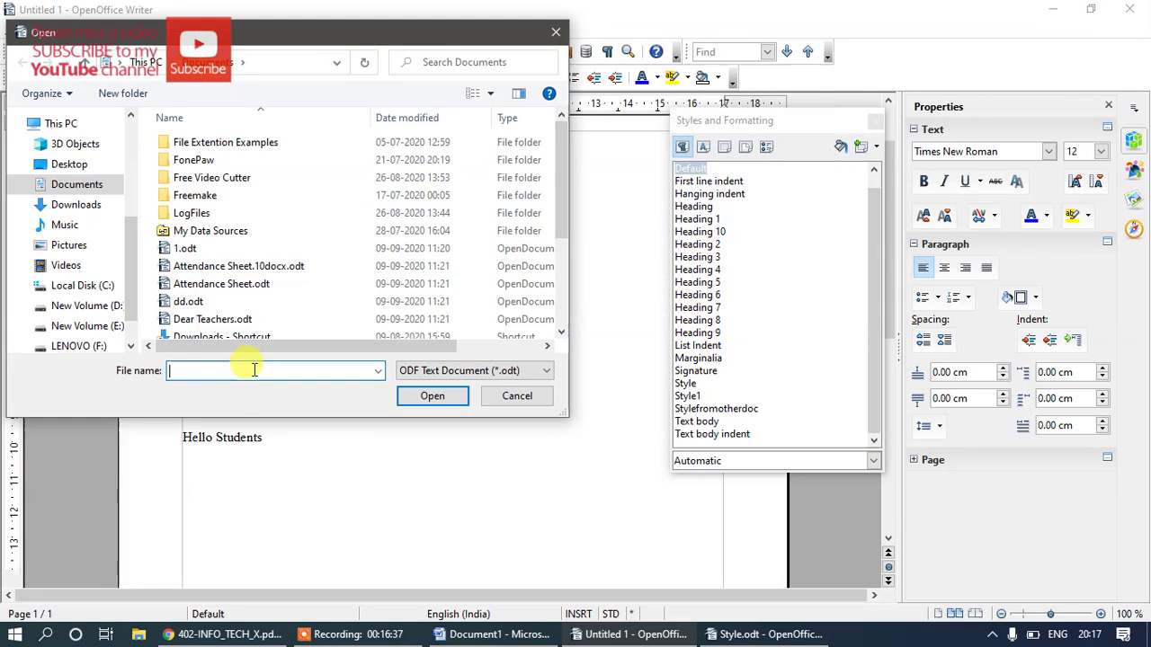
{"action": "type", "text": "style"}
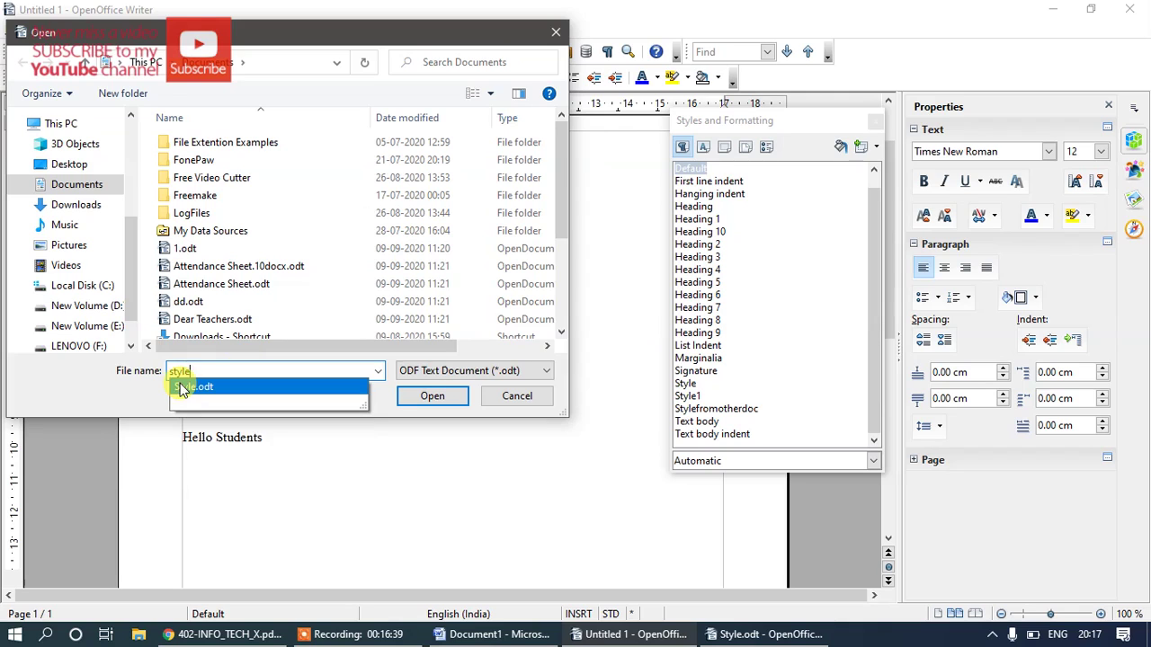
{"action": "left_click", "coordinate": [180, 388]}
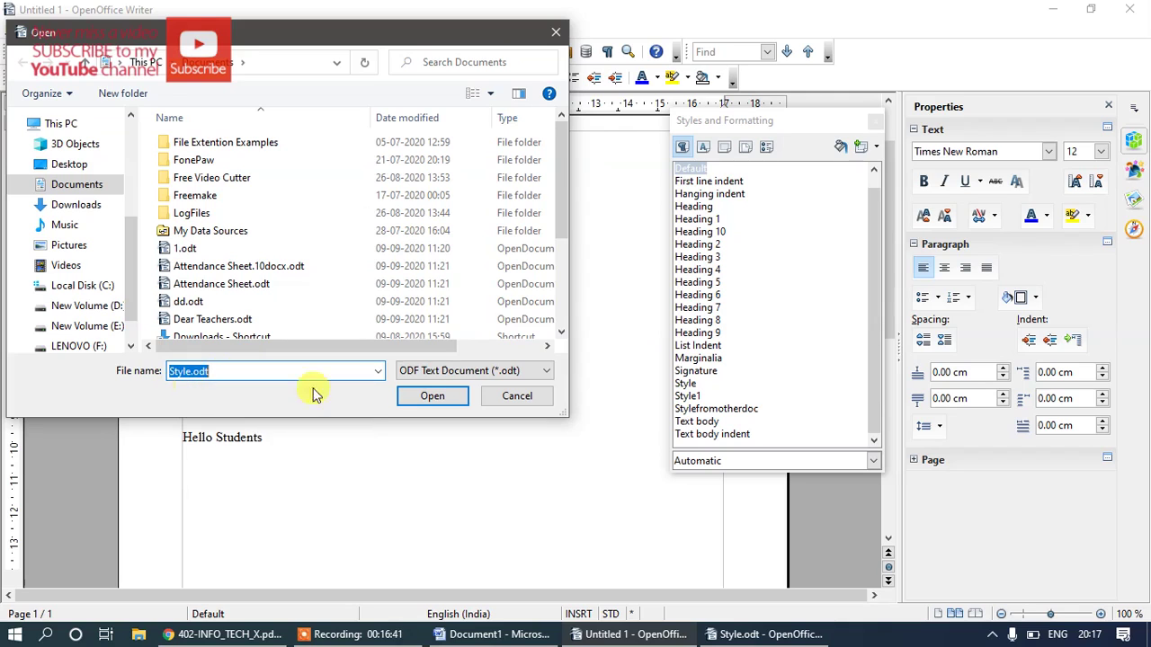
{"action": "left_click", "coordinate": [431, 396]}
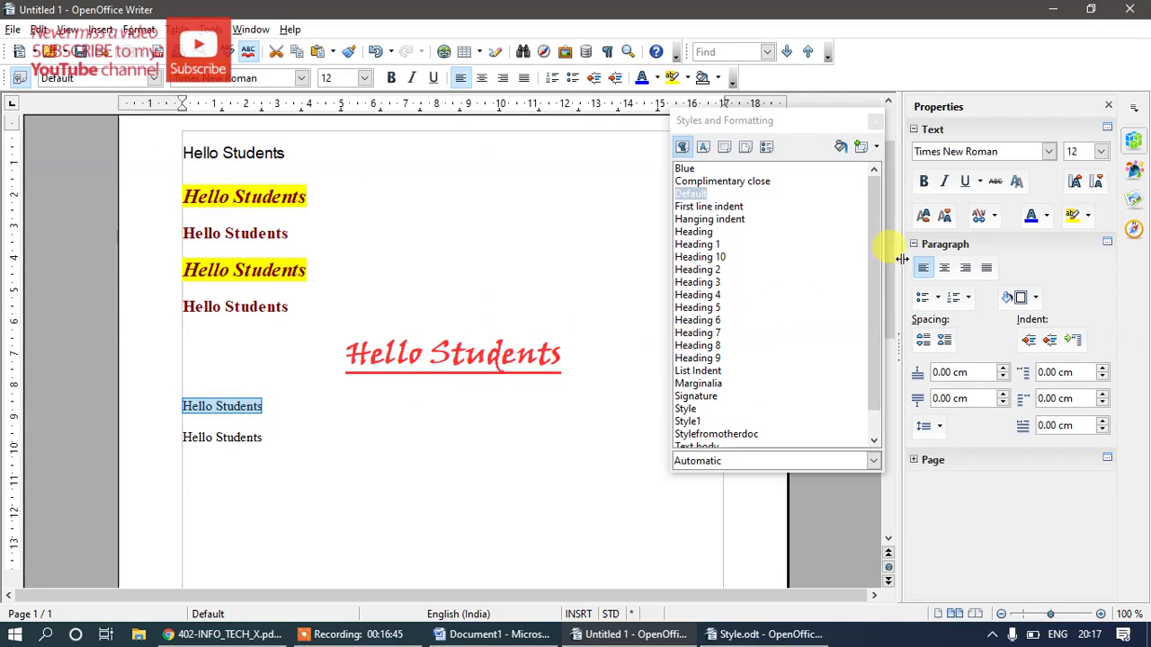
Step: Apply the loaded Blue paragraph style to the selected "Hello Students" line and check the curriculum PDF in Chrome for the next topic
{"action": "mouse_move", "coordinate": [873, 270]}
{"action": "left_mouse_down"}
{"action": "mouse_move", "coordinate": [876, 300]}
{"action": "mouse_move", "coordinate": [880, 261]}
{"action": "left_mouse_up"}
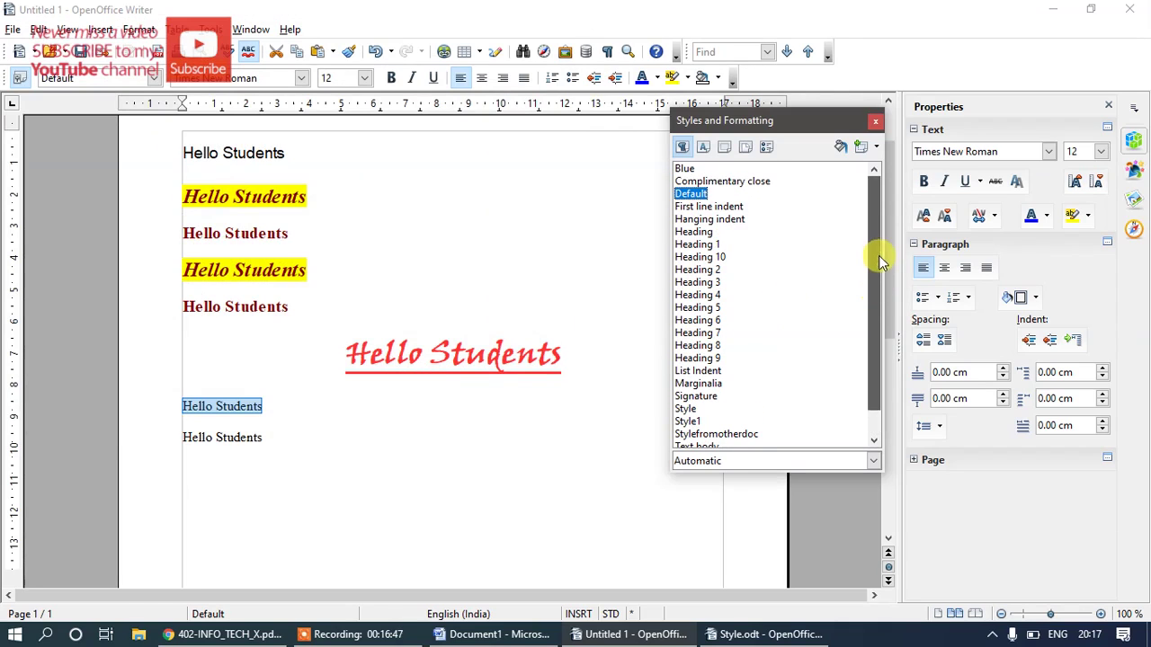
{"action": "double_click", "coordinate": [689, 173]}
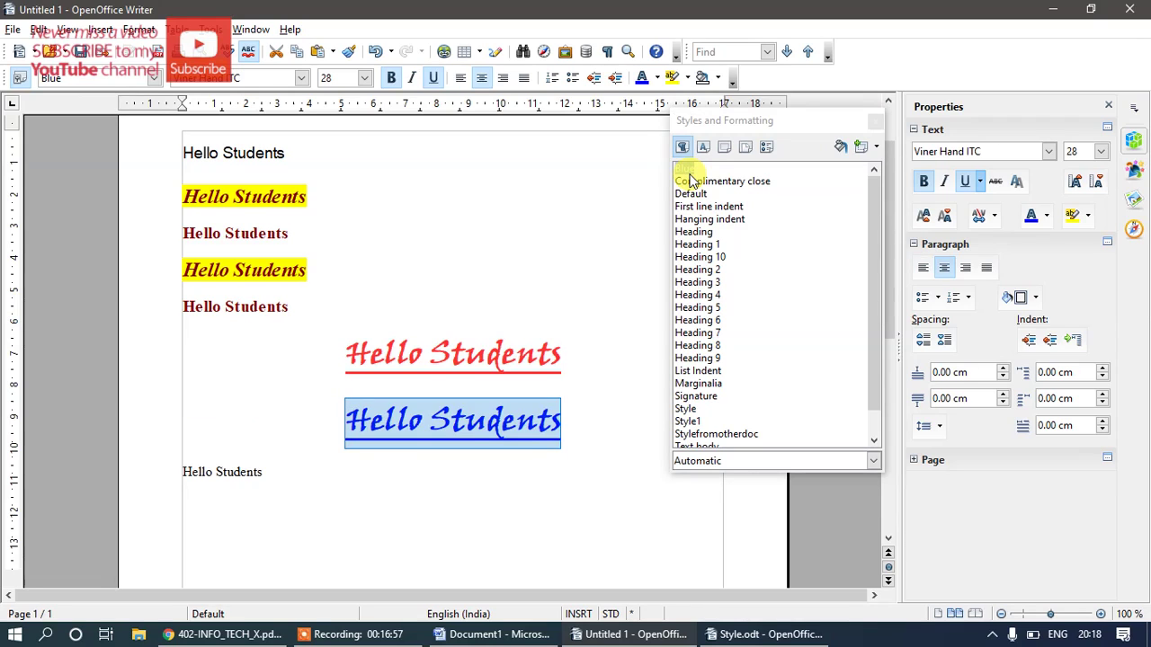
{"action": "left_click", "coordinate": [257, 634]}
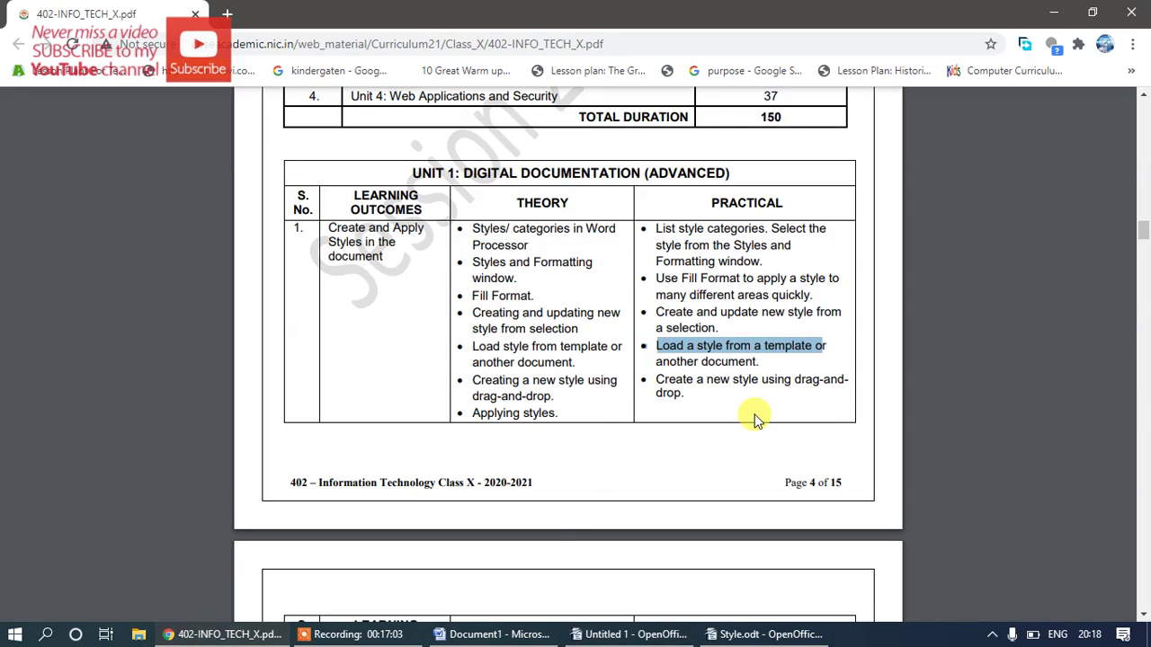
{"action": "left_click", "coordinate": [1048, 13]}
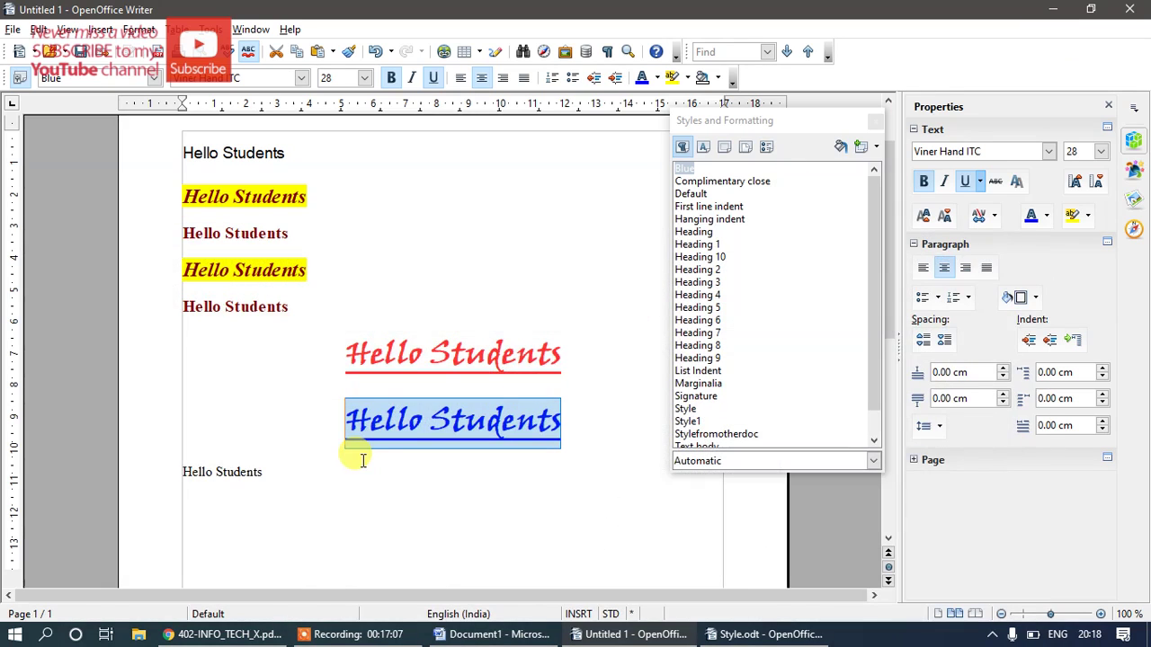
Step: Format the last "Hello Students" line in the Wide Latin font with magenta text and review the practical topics in the curriculum PDF
{"action": "left_click_drag", "start_coordinate": [263, 471], "coordinate": [185, 472]}
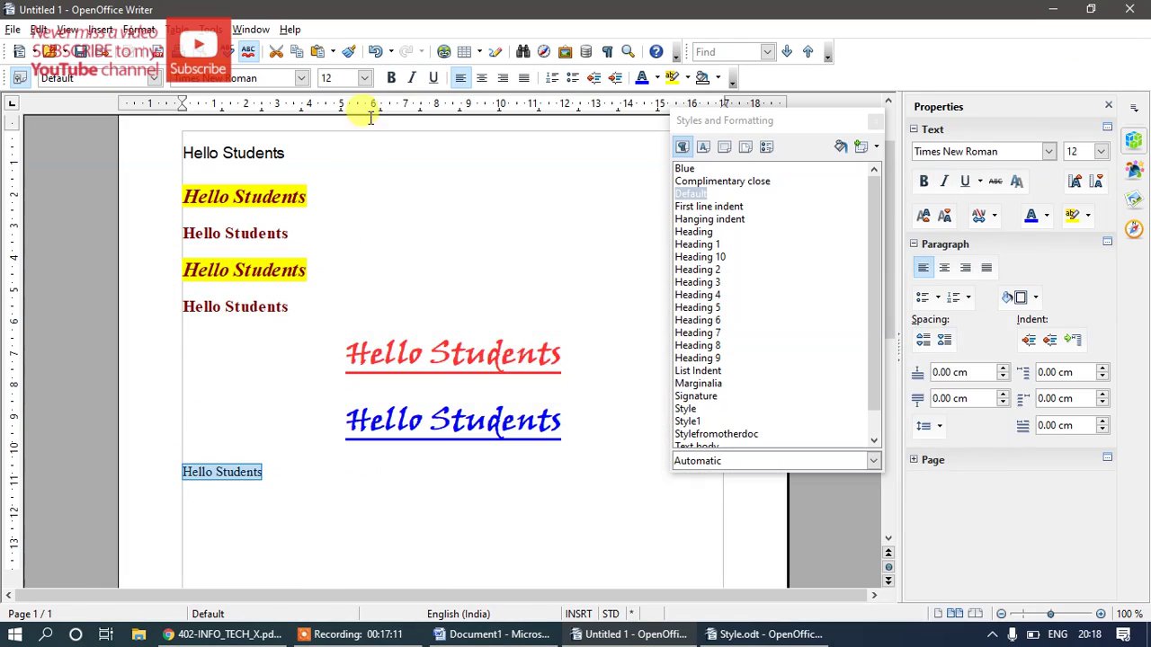
{"action": "left_click", "coordinate": [302, 78]}
{"action": "left_click", "coordinate": [265, 252]}
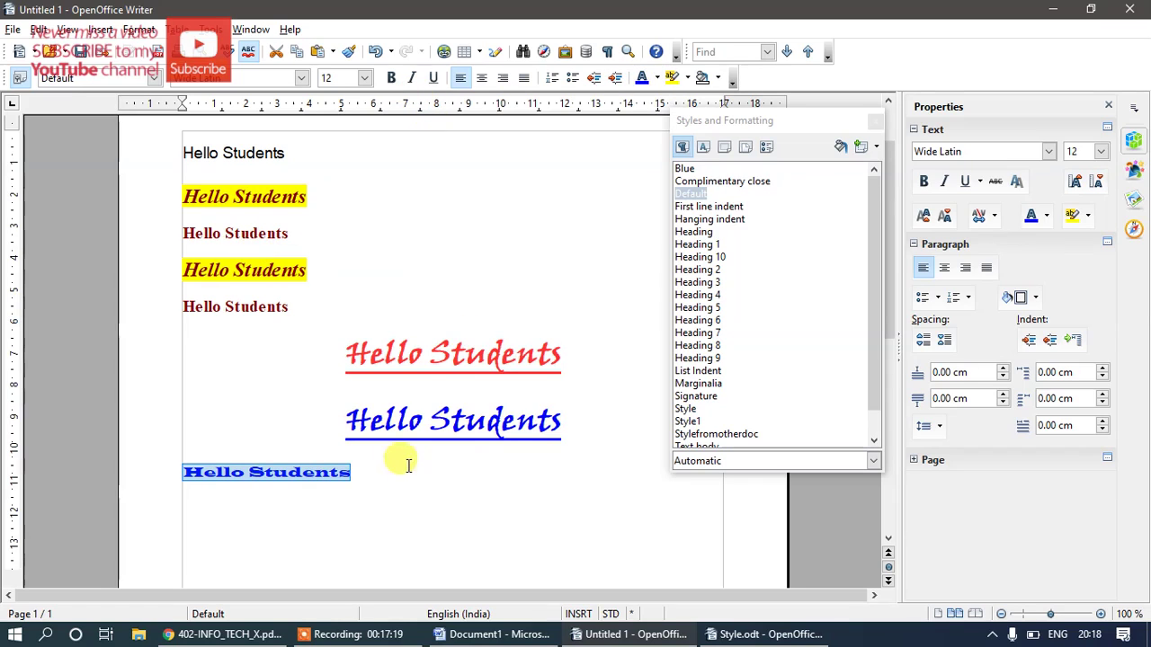
{"action": "left_click", "coordinate": [659, 80]}
{"action": "left_click", "coordinate": [684, 131]}
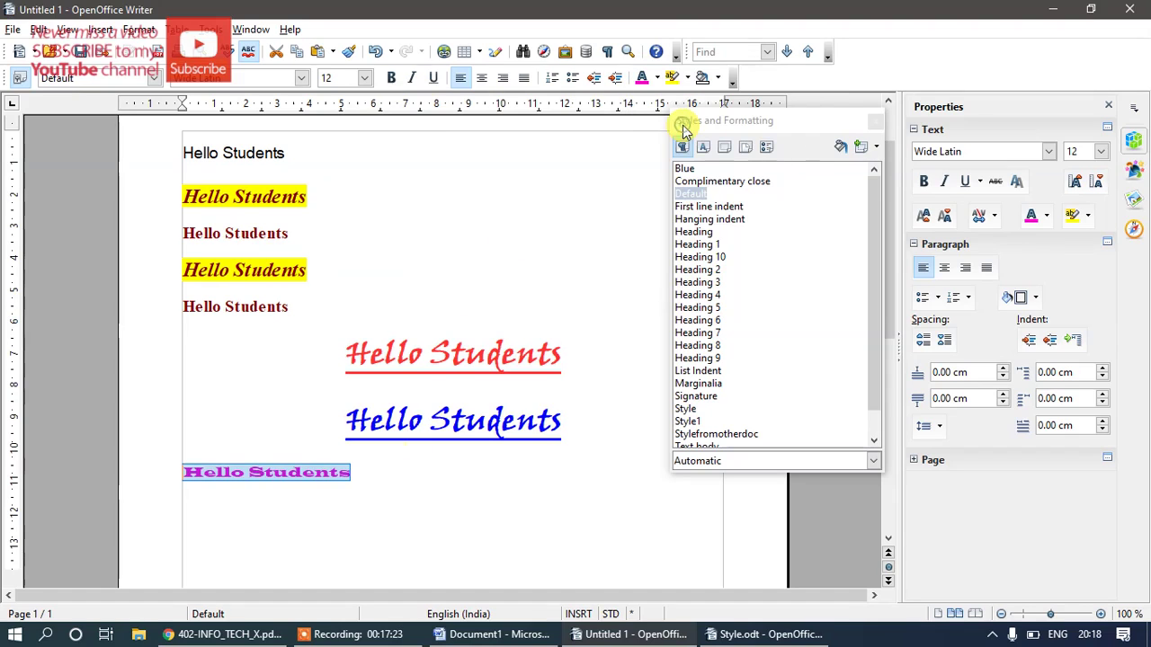
{"action": "left_click", "coordinate": [367, 502]}
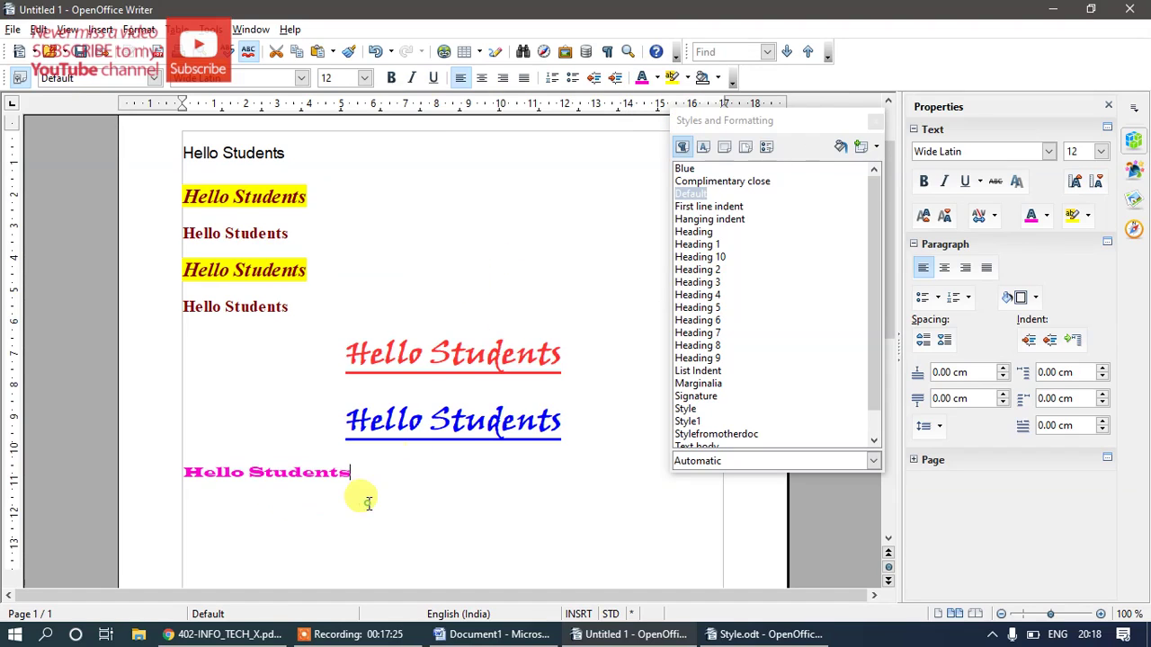
{"action": "left_click", "coordinate": [244, 634]}
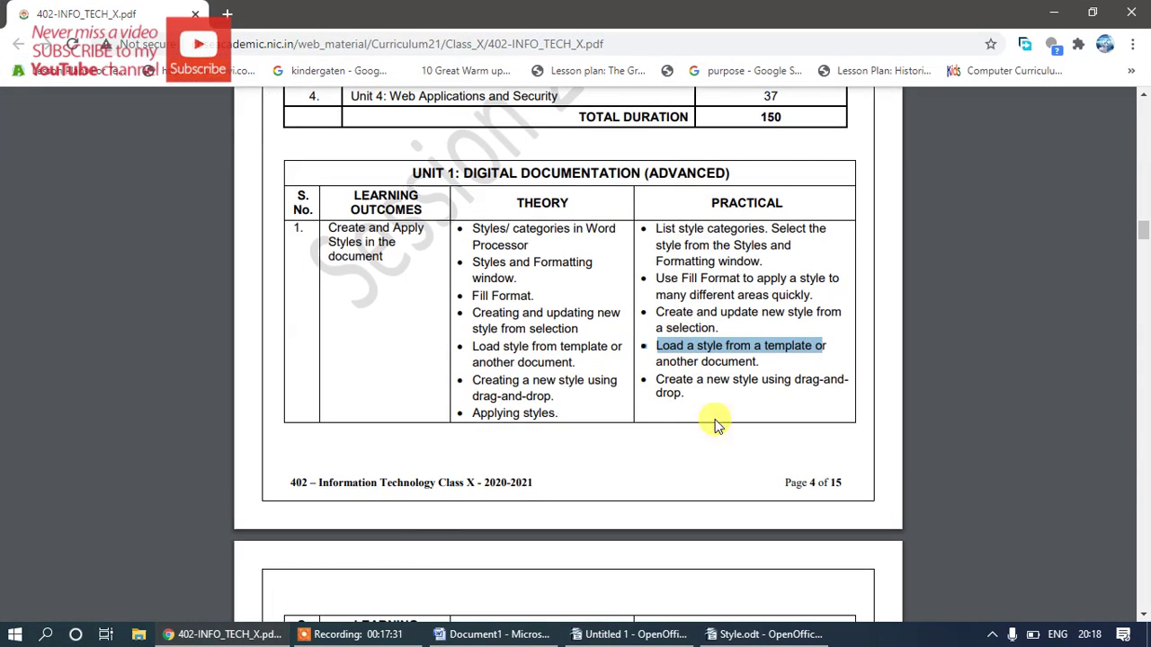
{"action": "left_click", "coordinate": [250, 632]}
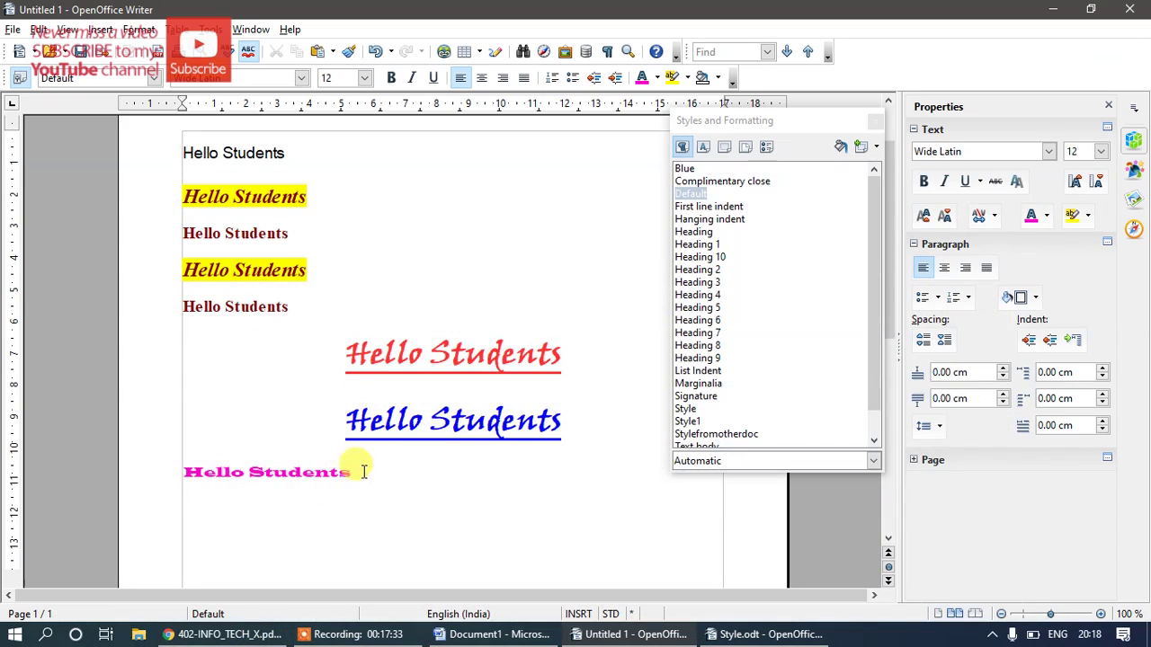
{"action": "left_click_drag", "start_coordinate": [350, 472], "coordinate": [224, 470]}
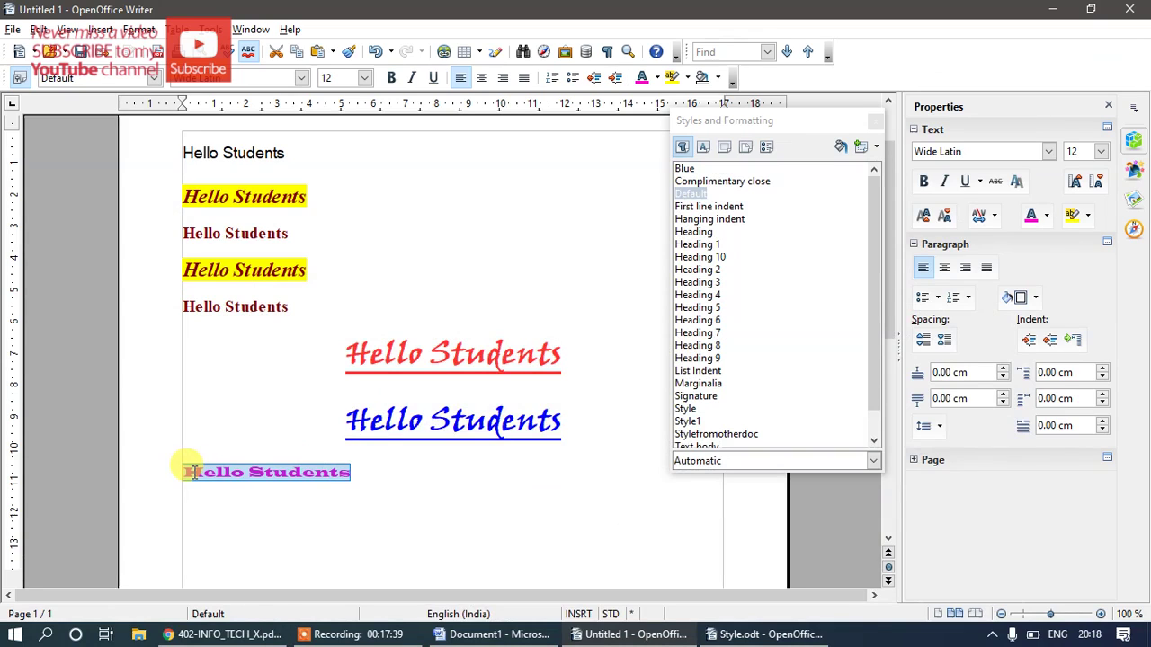
{"action": "left_click_drag", "start_coordinate": [194, 472], "coordinate": [752, 377]}
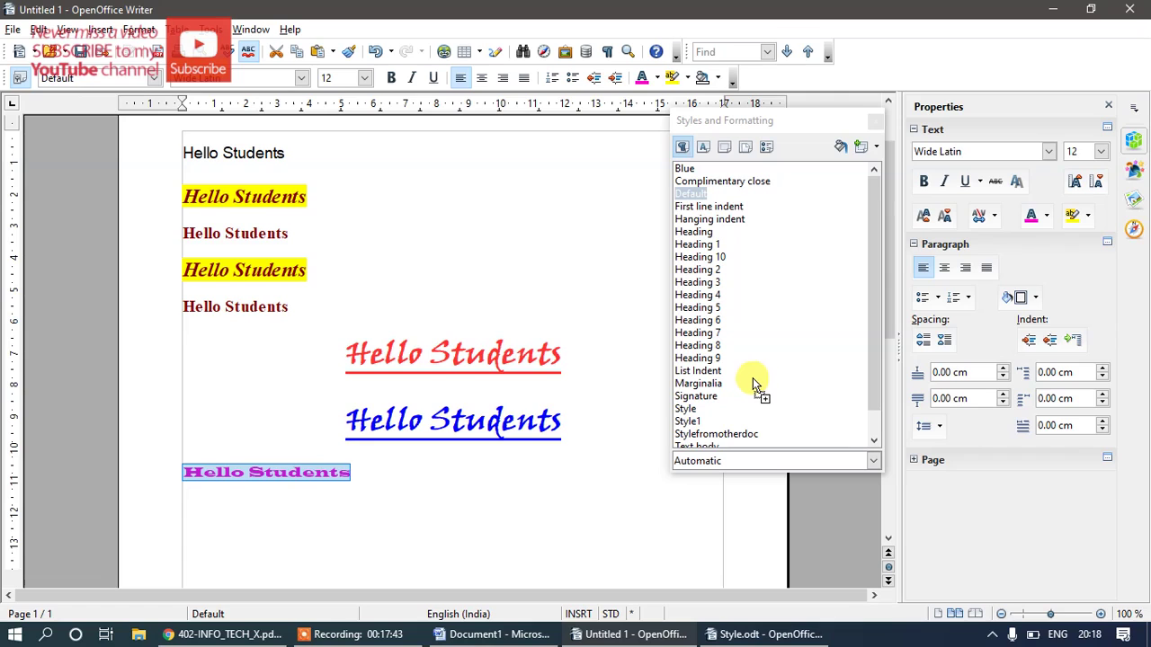
{"action": "left_click_drag", "start_coordinate": [753, 377], "coordinate": [753, 377]}
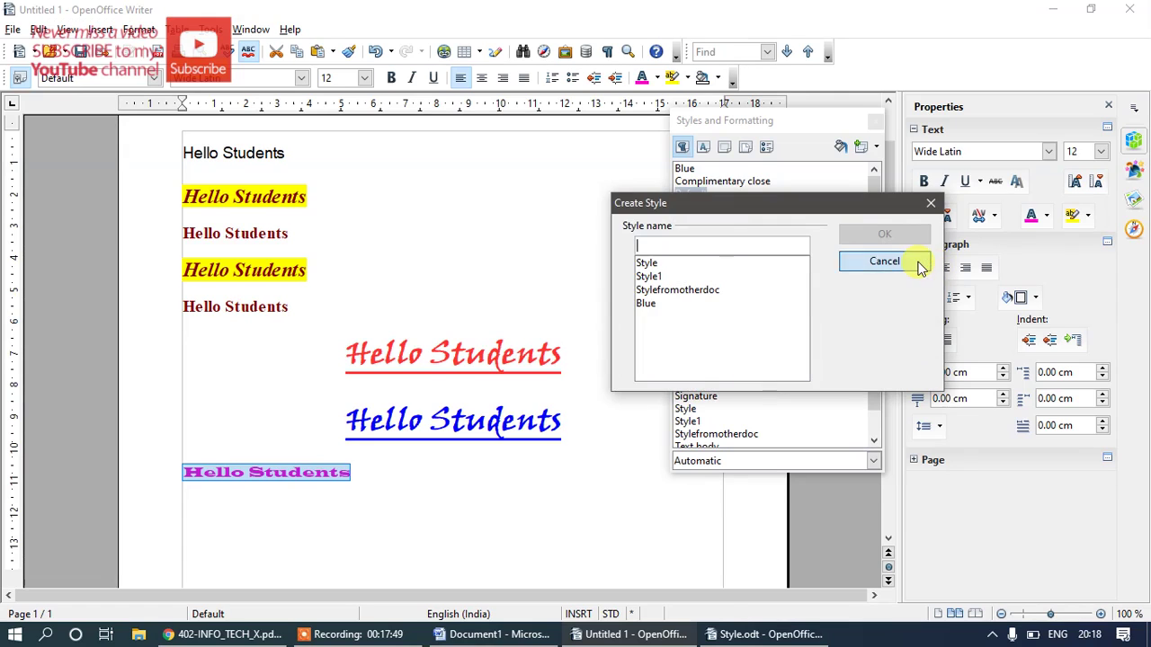
{"action": "left_click", "coordinate": [850, 263]}
{"action": "left_click", "coordinate": [475, 500]}
Step: Create a paragraph style named Drag by dropping the magenta "Hello Students" text into the paragraph style list
{"action": "left_click_drag", "start_coordinate": [372, 476], "coordinate": [179, 462]}
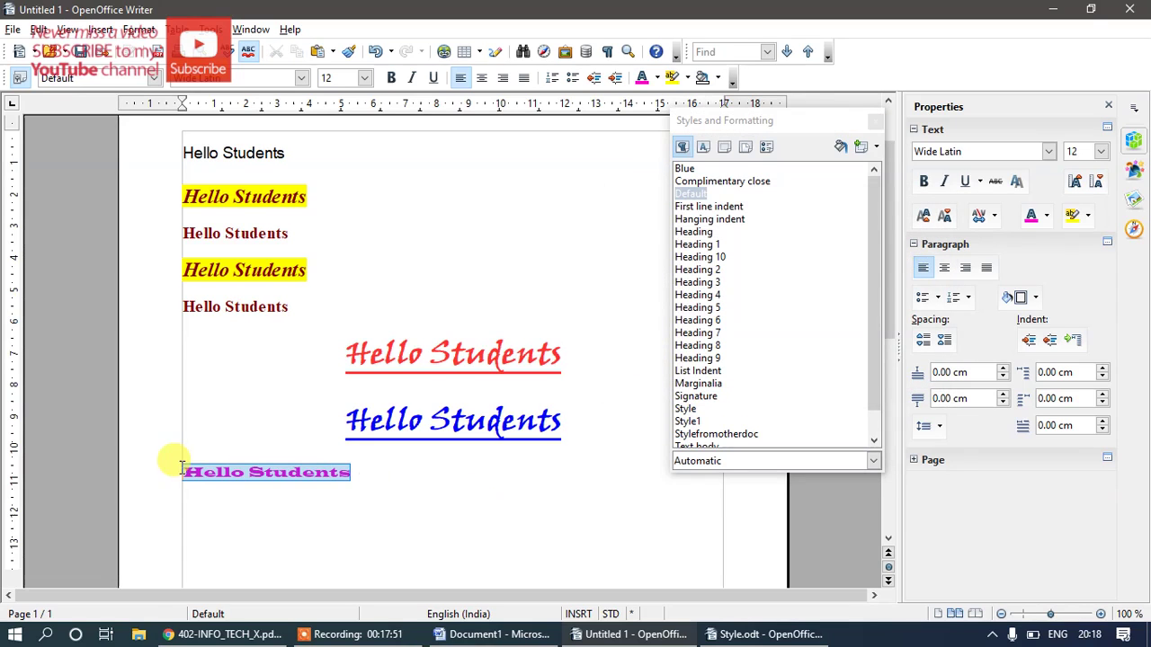
{"action": "mouse_move", "coordinate": [200, 472]}
{"action": "left_mouse_down"}
{"action": "mouse_move", "coordinate": [576, 441]}
{"action": "mouse_move", "coordinate": [760, 395]}
{"action": "left_mouse_up"}
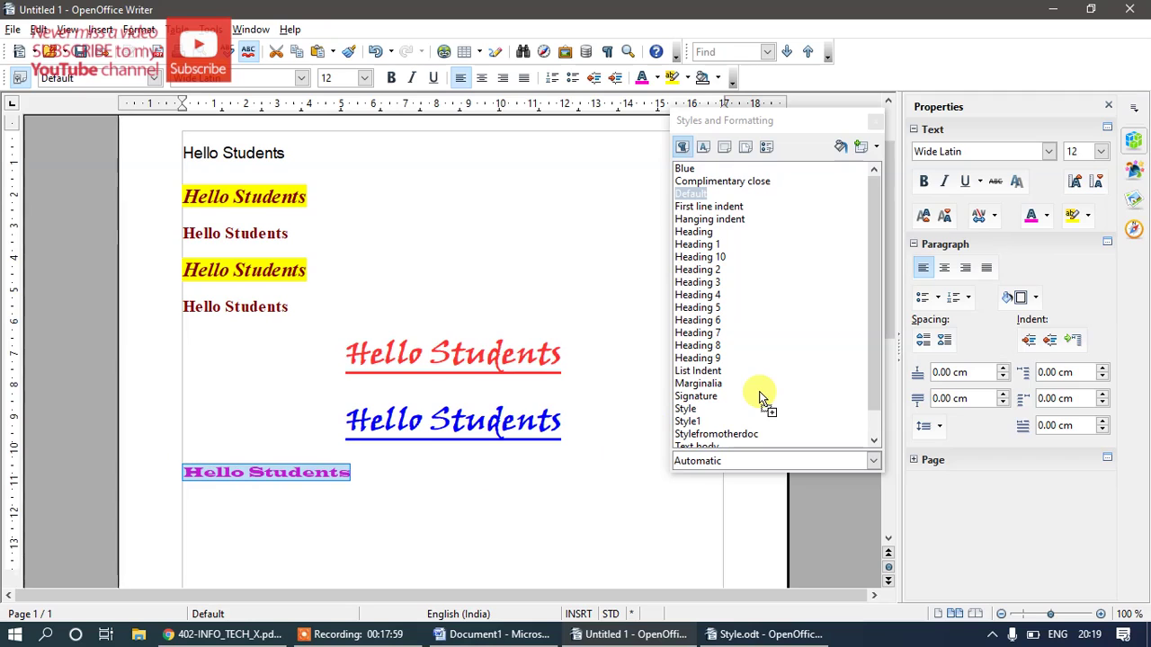
{"action": "left_click_drag", "start_coordinate": [760, 395], "coordinate": [759, 396]}
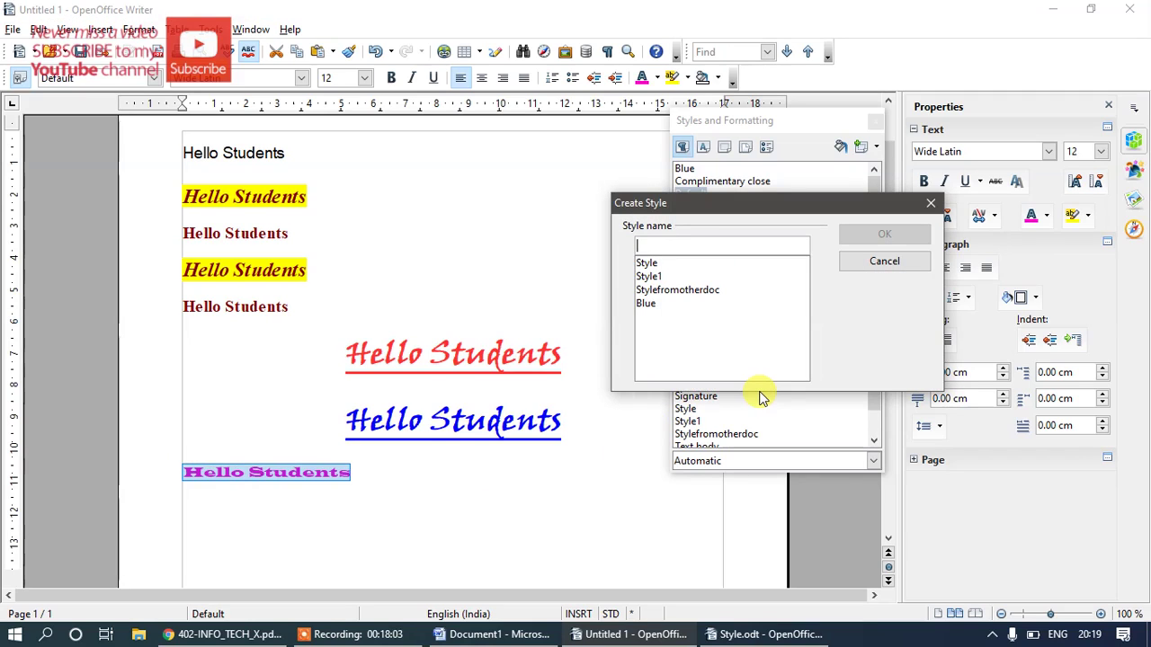
{"action": "type", "text": "Drag"}
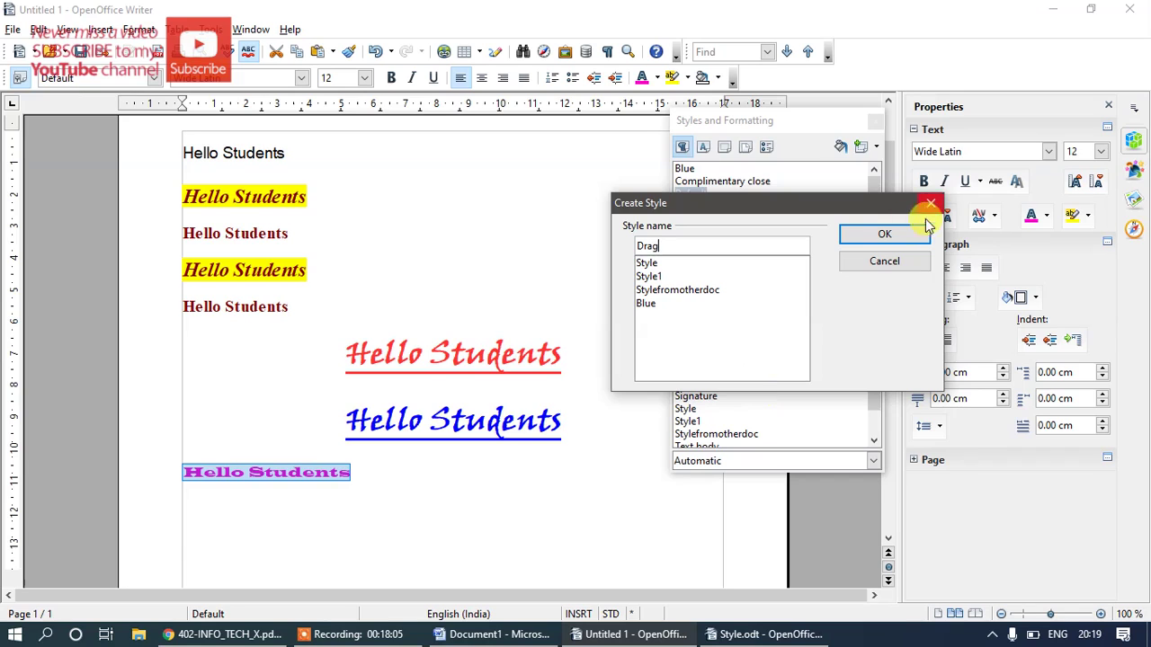
{"action": "left_click", "coordinate": [883, 235]}
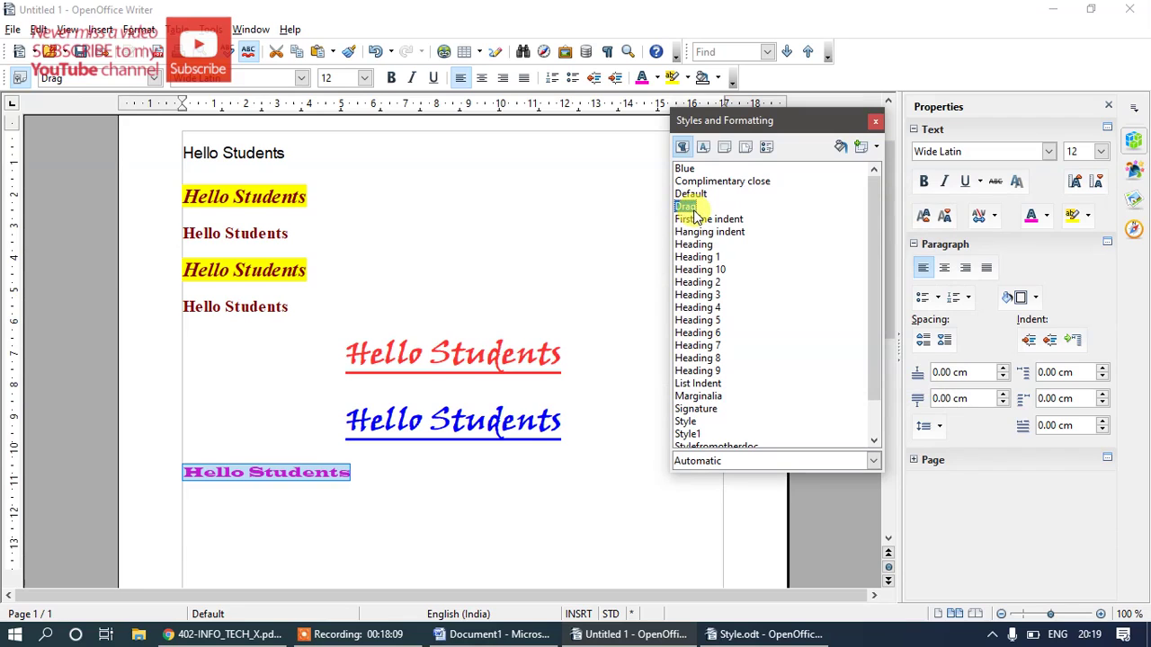
Step: Apply the Drag paragraph style to the dark red "Hello Students" line directly above the red underlined one
{"action": "left_click", "coordinate": [260, 307]}
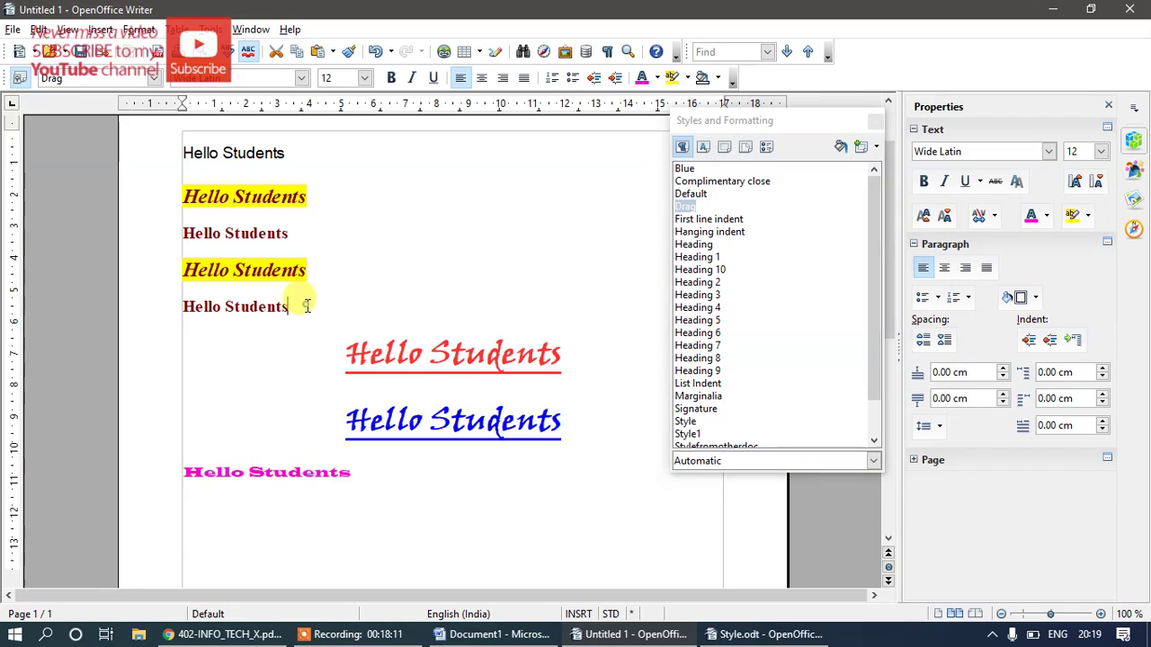
{"action": "triple_click", "coordinate": [186, 301]}
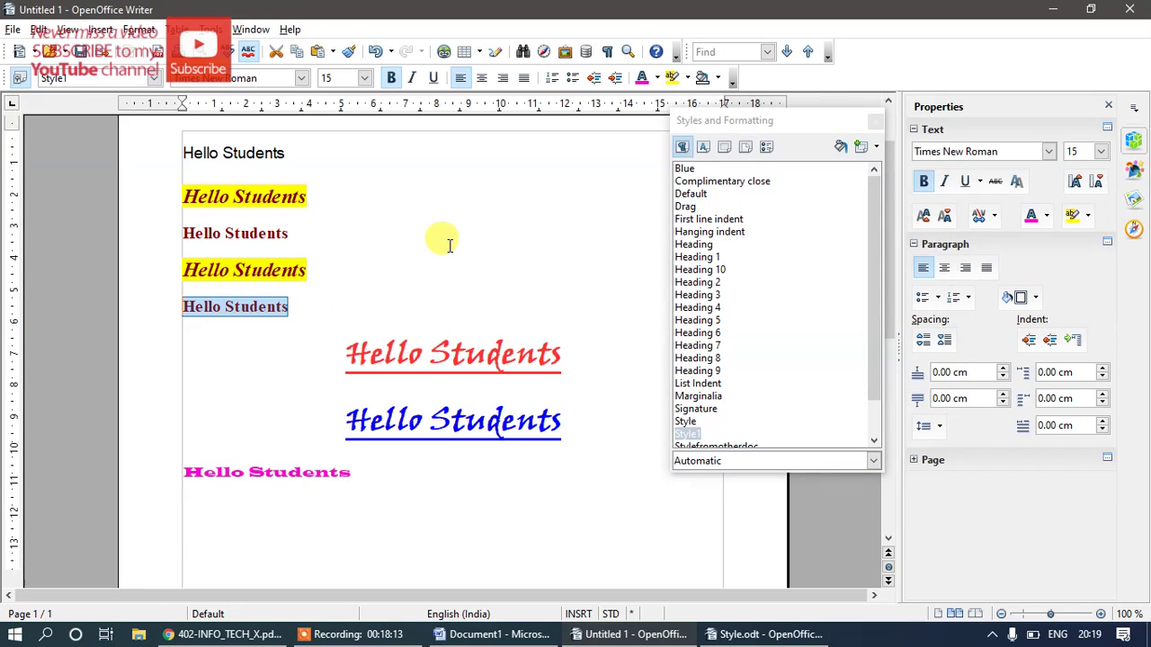
{"action": "double_click", "coordinate": [685, 206]}
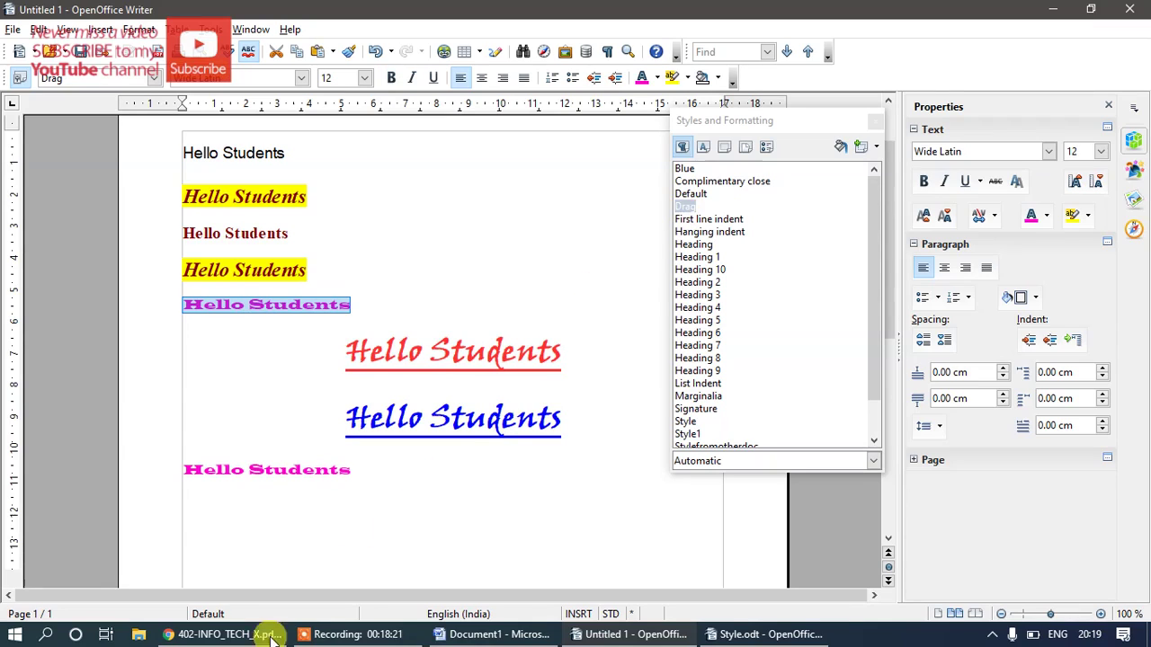
Step: Switch to the curriculum PDF in Chrome and highlight the "Applying styles." topic in the Theory column
{"action": "left_click", "coordinate": [223, 636]}
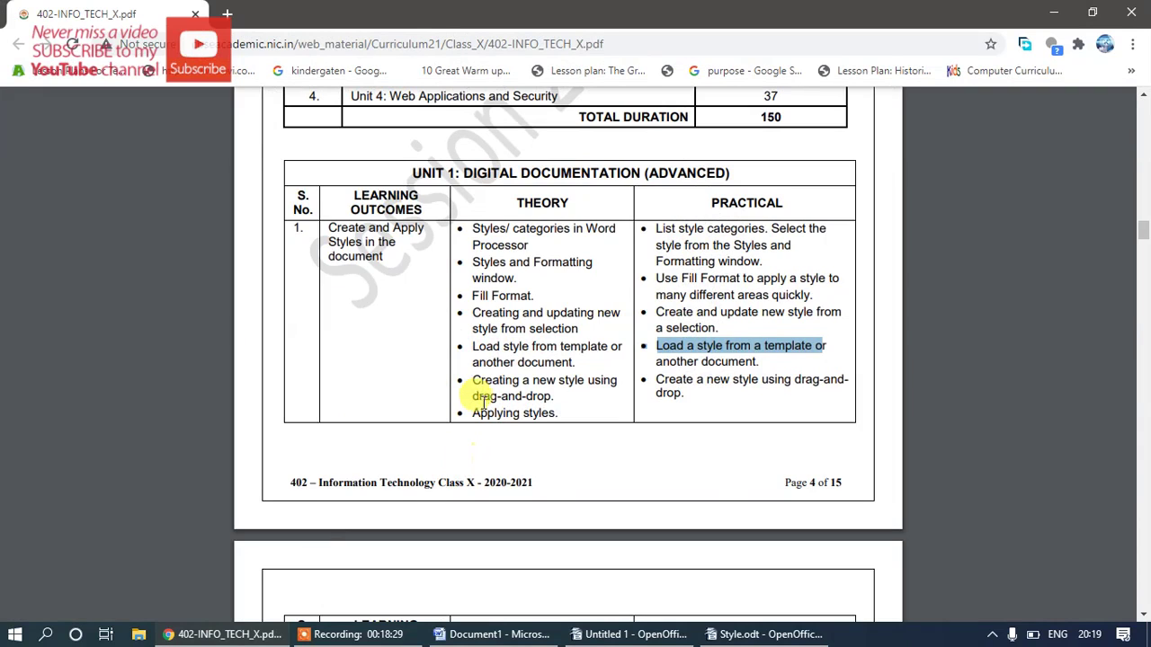
{"action": "left_click_drag", "start_coordinate": [469, 413], "coordinate": [560, 416]}
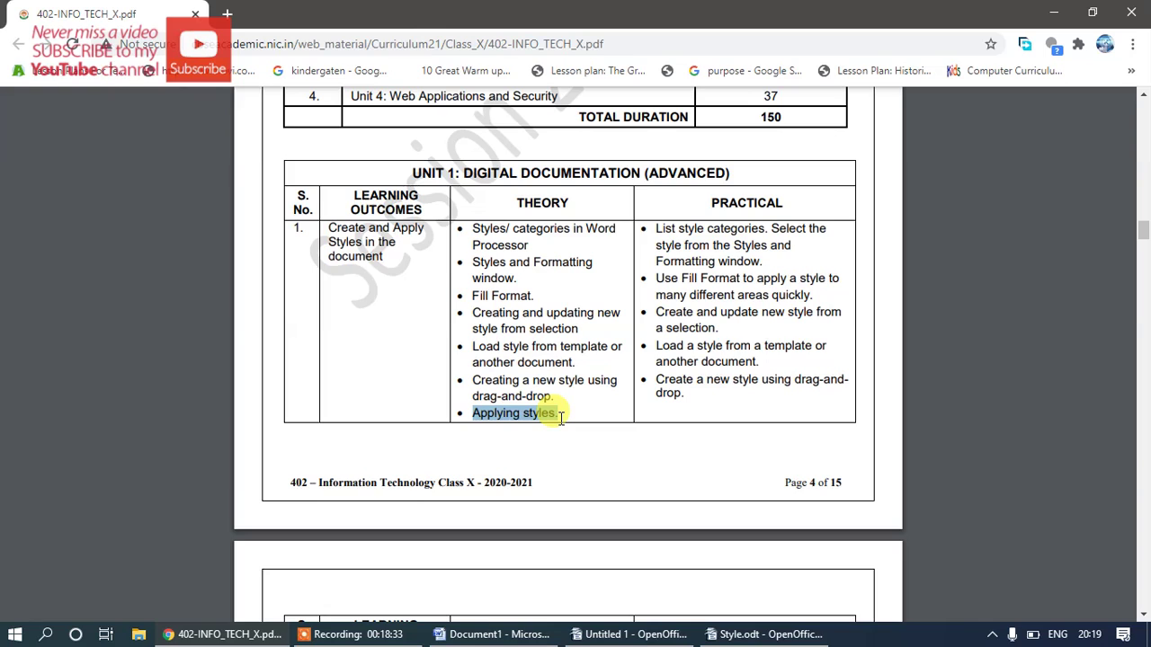